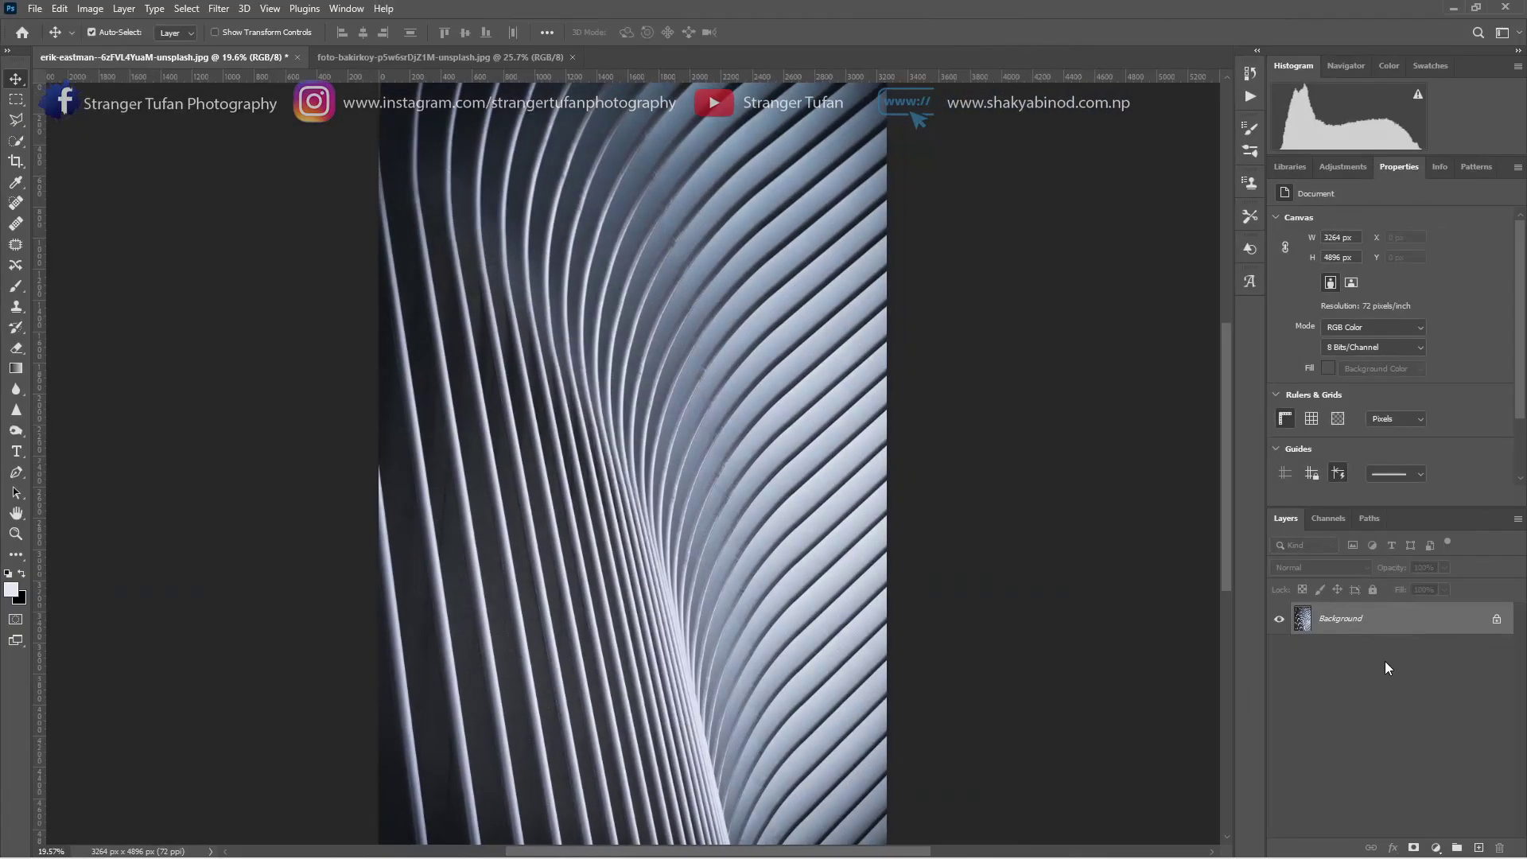
# - Copy the woman's portrait into the erik-eastman architecture image
pyautogui.click(456, 59)
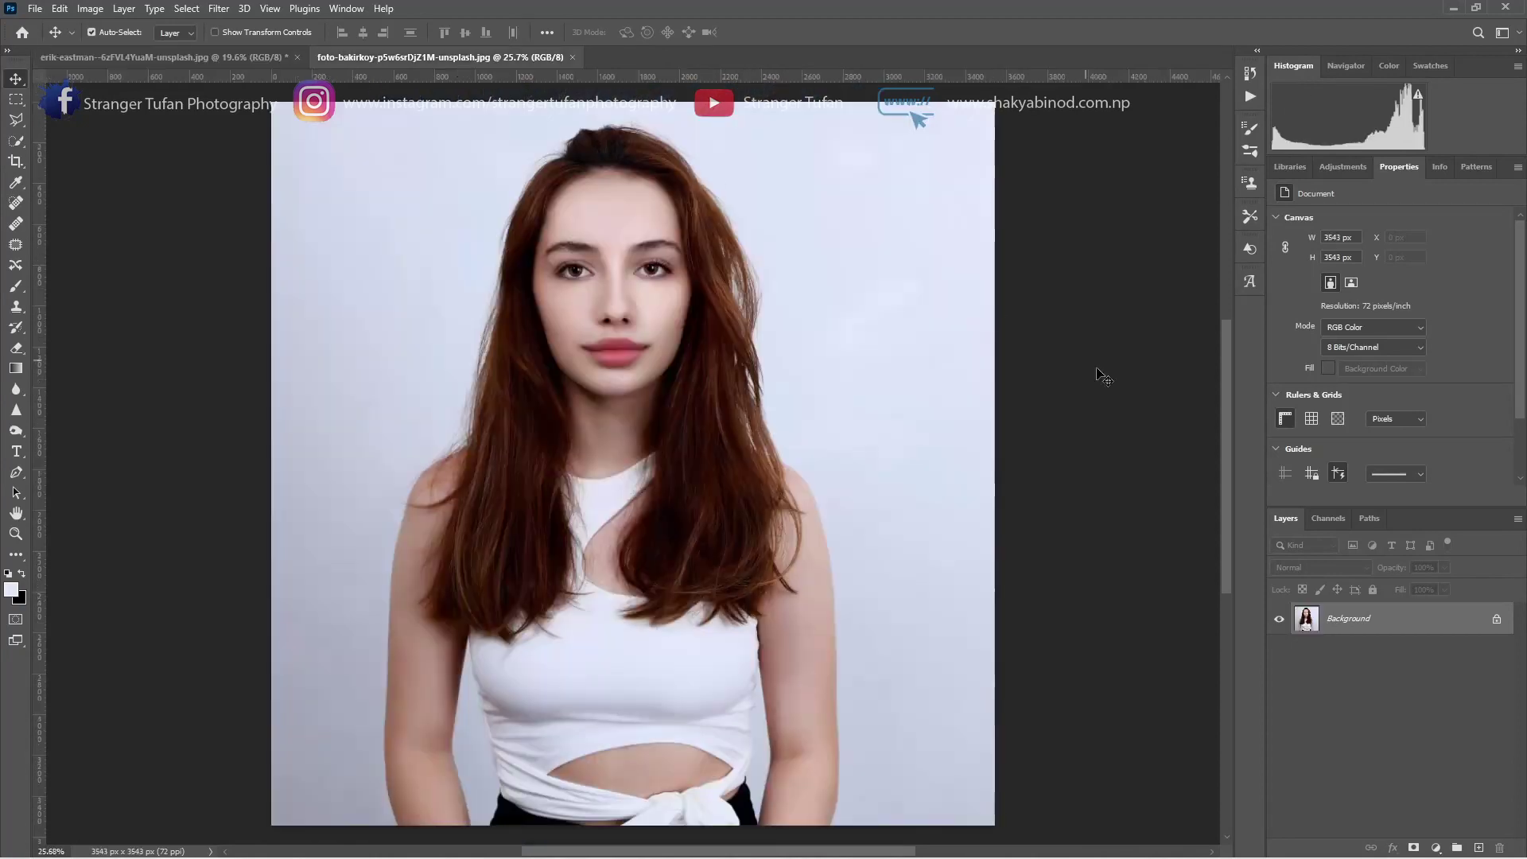
pyautogui.moveTo(1404, 613)
pyautogui.mouseDown()
pyautogui.moveTo(225, 74)
pyautogui.moveTo(619, 412)
pyautogui.moveTo(645, 501)
pyautogui.mouseUp()
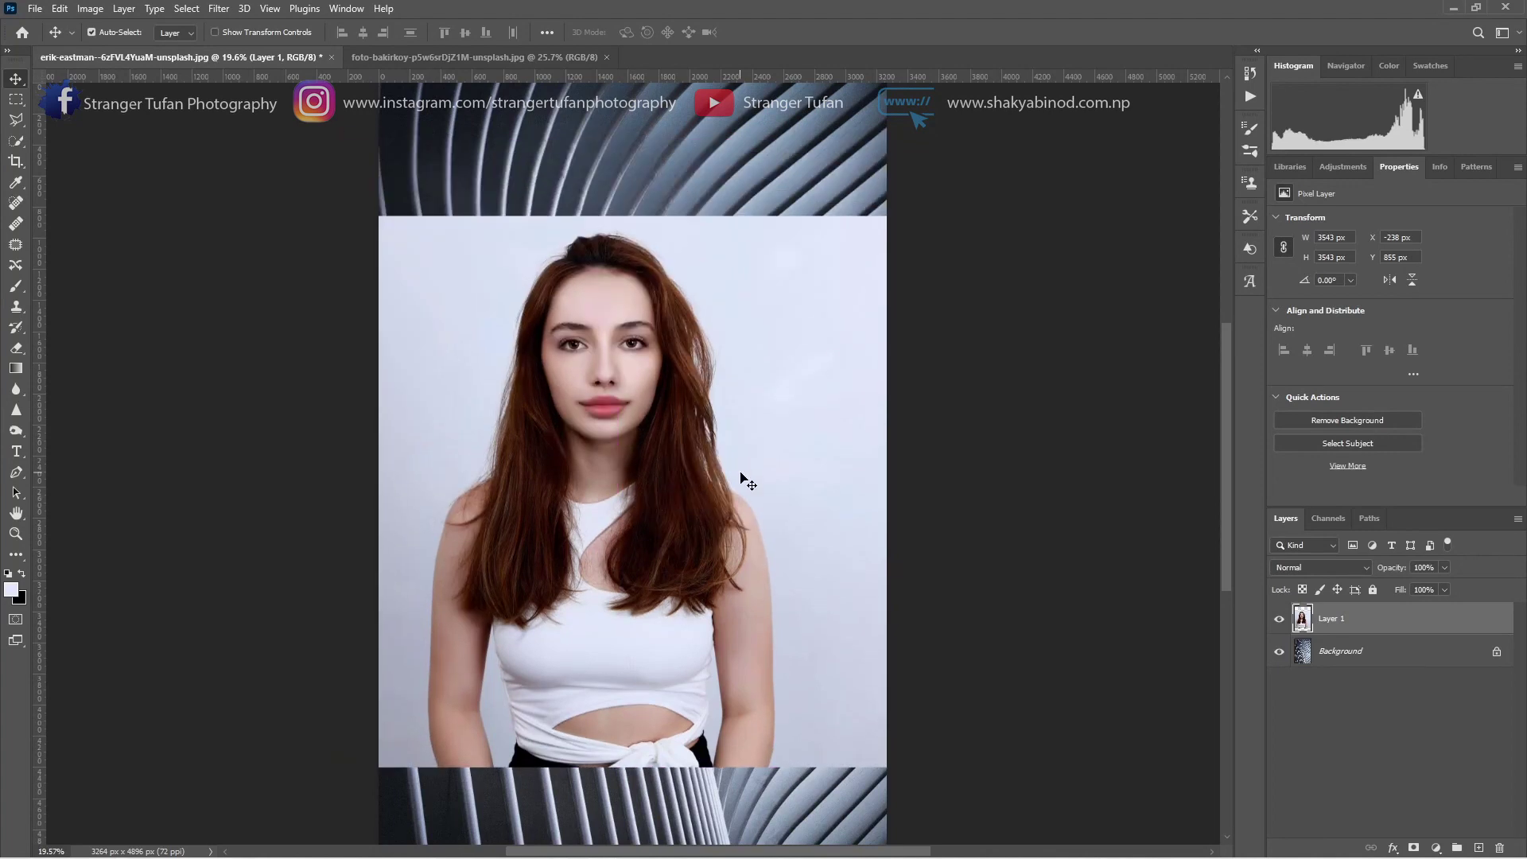
pyautogui.click(15, 140)
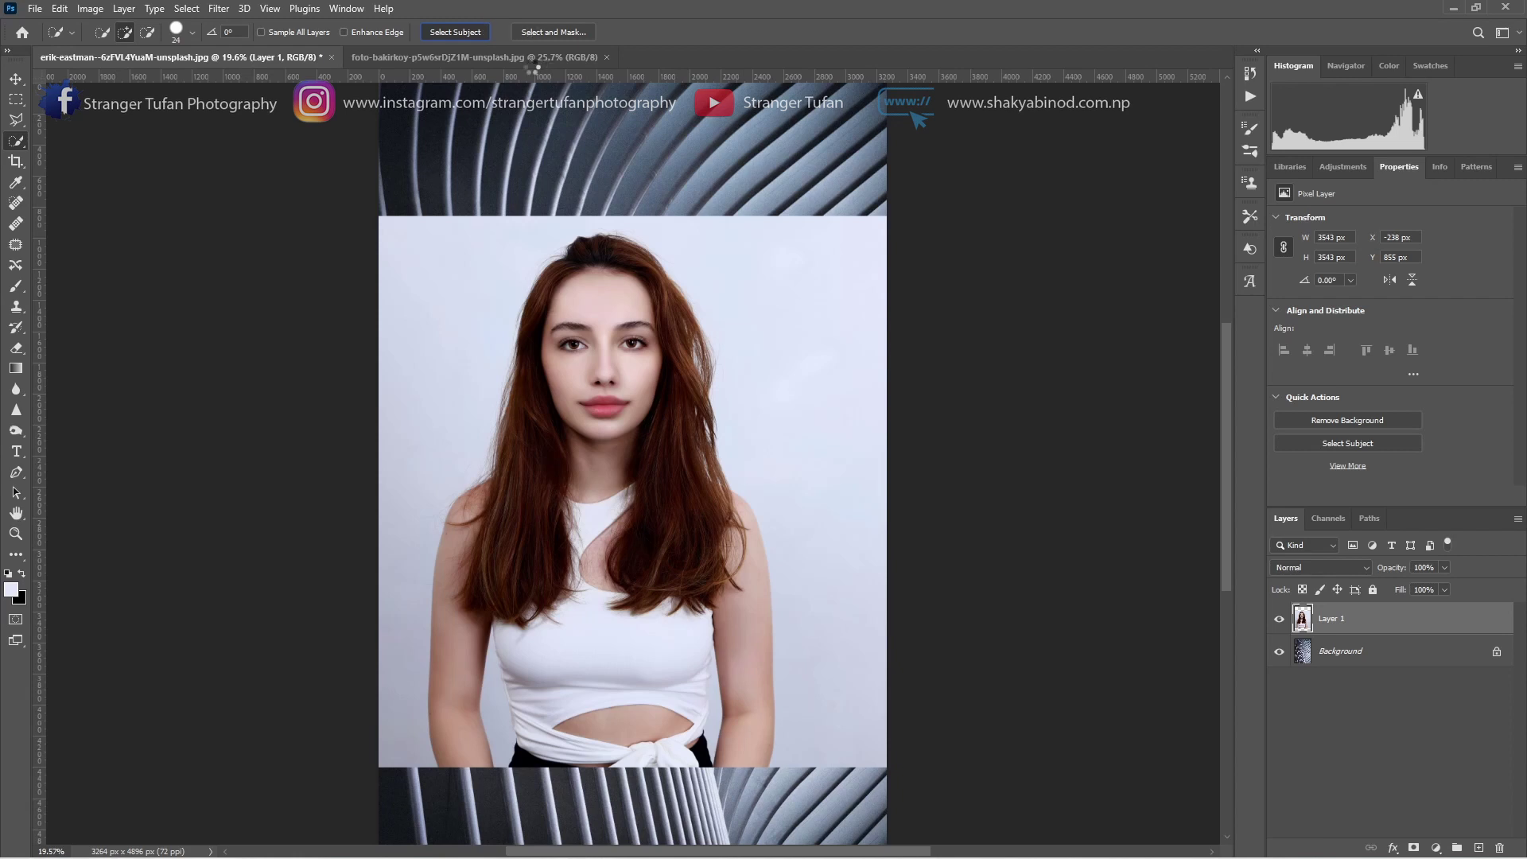
# - Cut the woman out with Select Subject, Refine Hair and Decontaminate Colors onto a new masked layer
pyautogui.click(553, 32)
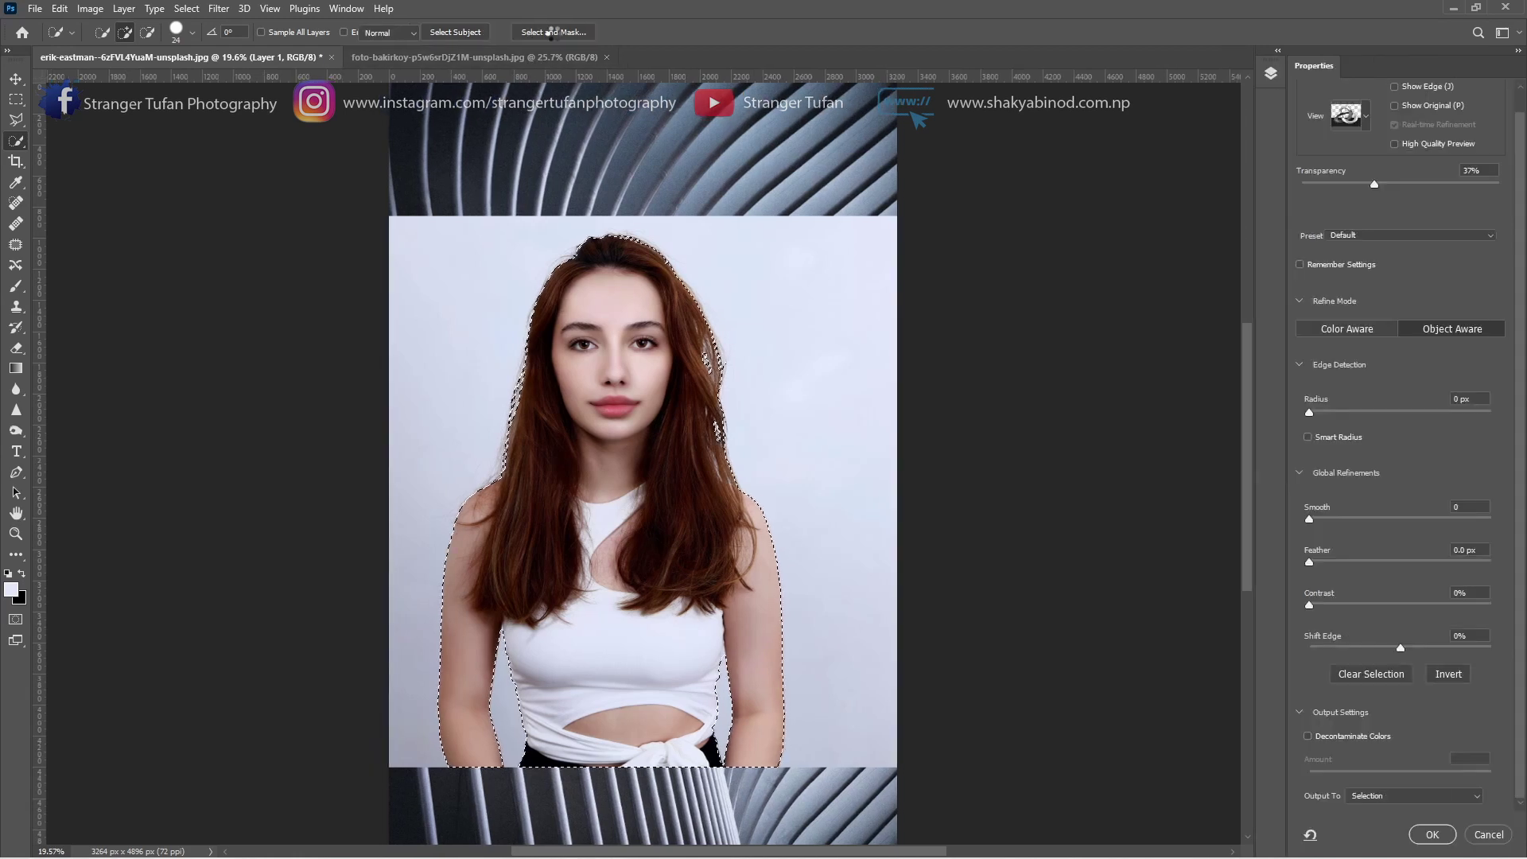
pyautogui.click(455, 35)
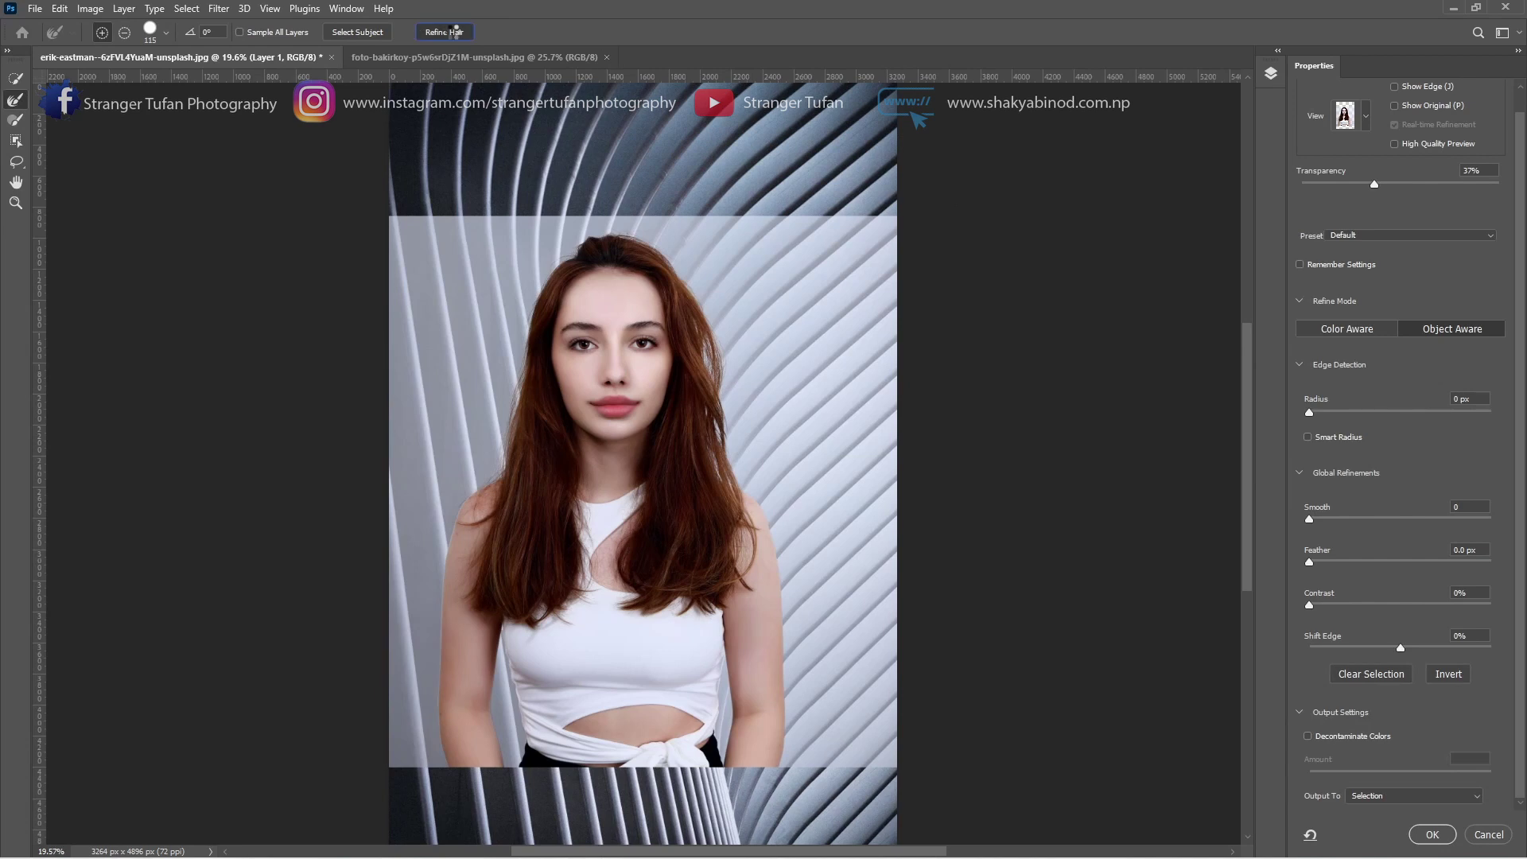
pyautogui.click(1309, 735)
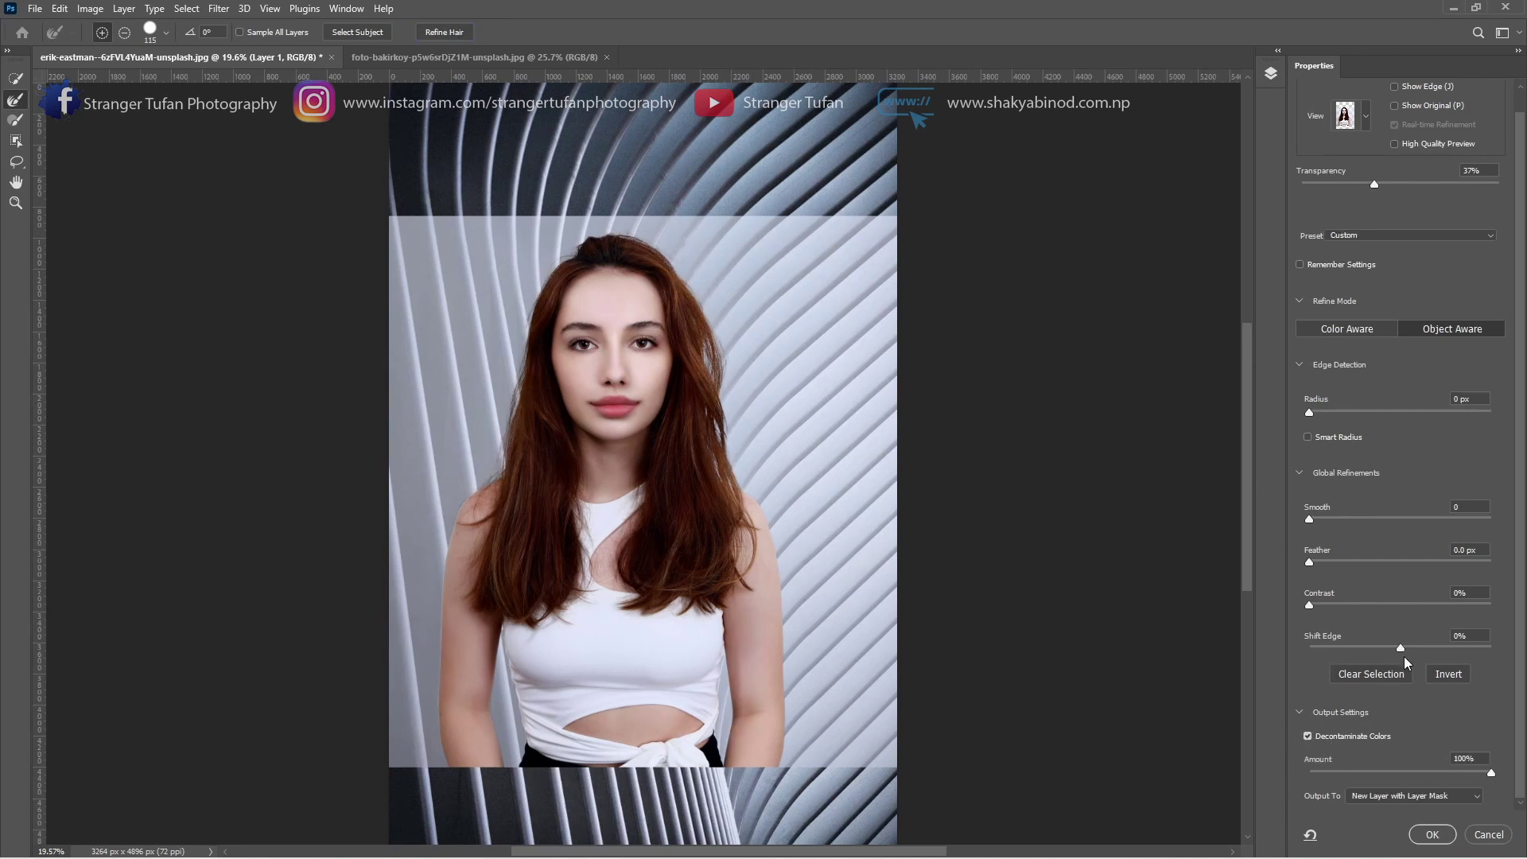
pyautogui.click(1428, 838)
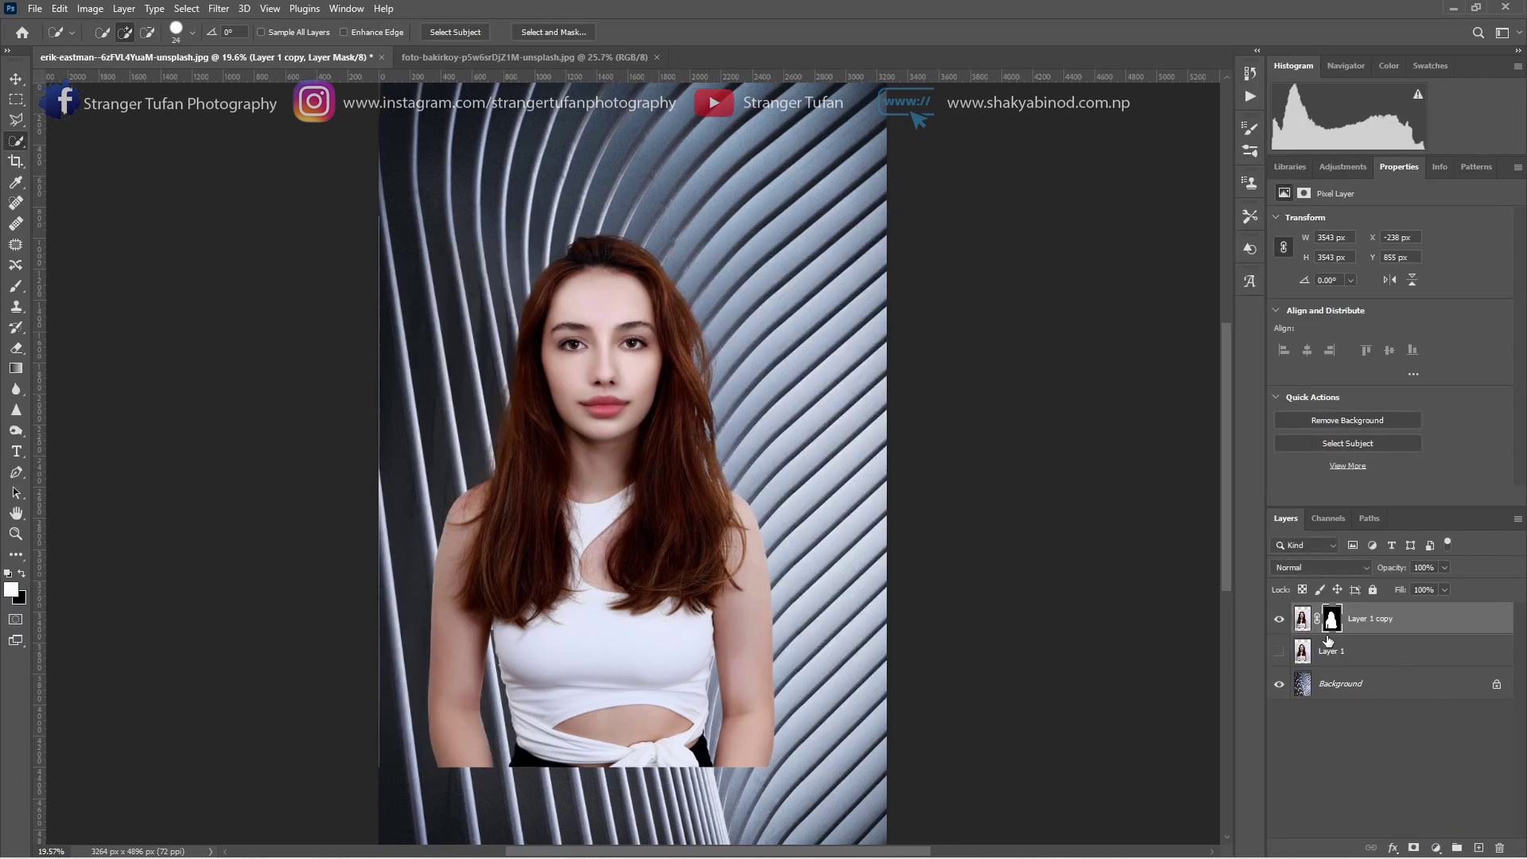
# - Scale the cut-out woman to 118.18% and move her down to fill the frame's bottom
pyautogui.click(1415, 626)
pyautogui.hotkey('ctrl', 't')
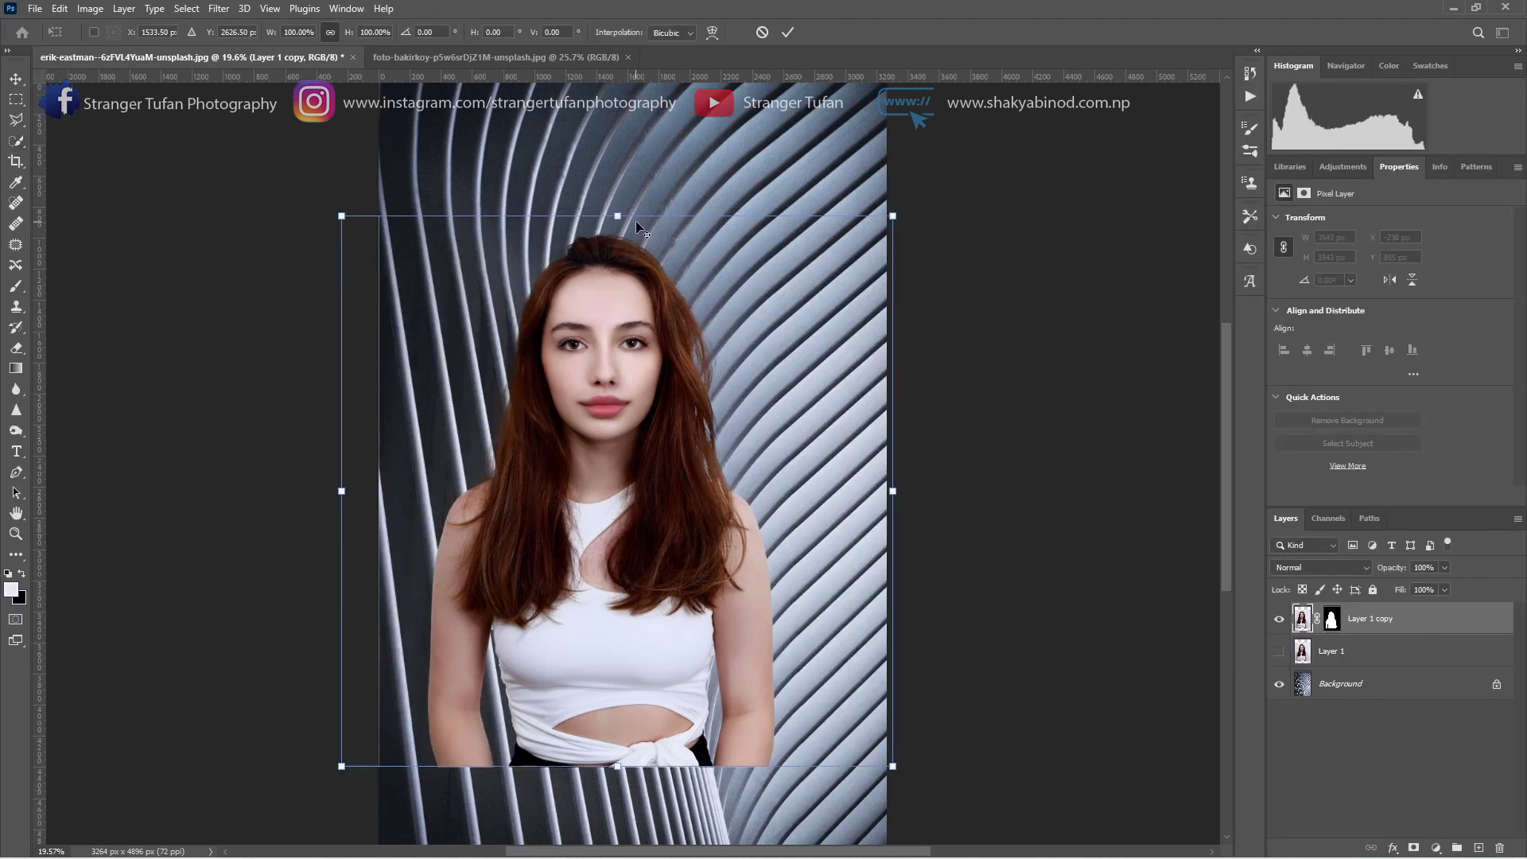
pyautogui.moveTo(636, 225); pyautogui.dragTo(636, 170)
pyautogui.moveTo(651, 401); pyautogui.dragTo(694, 518)
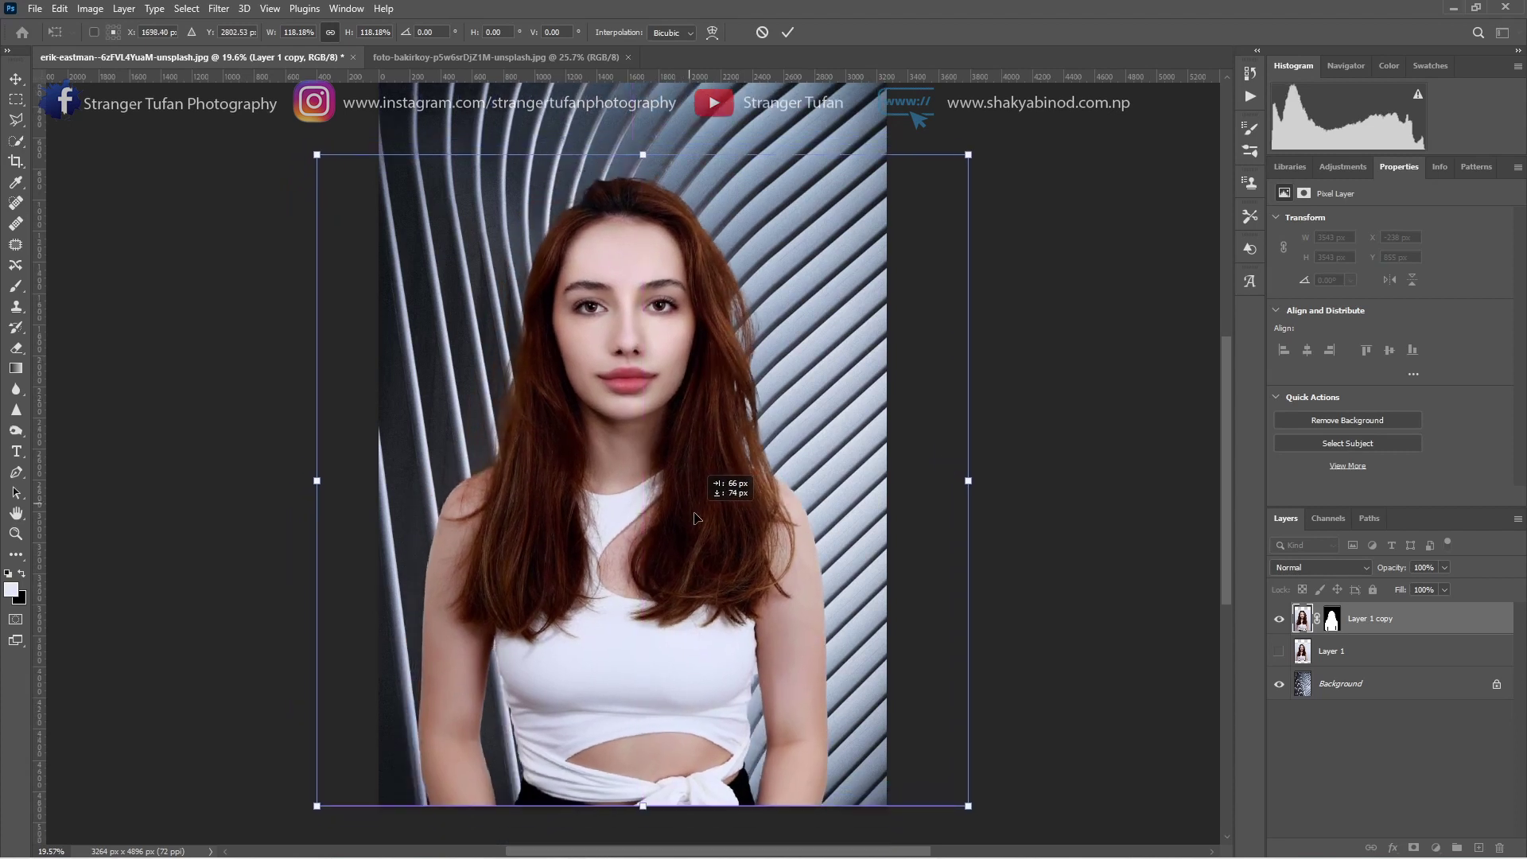
pyautogui.press('Return')
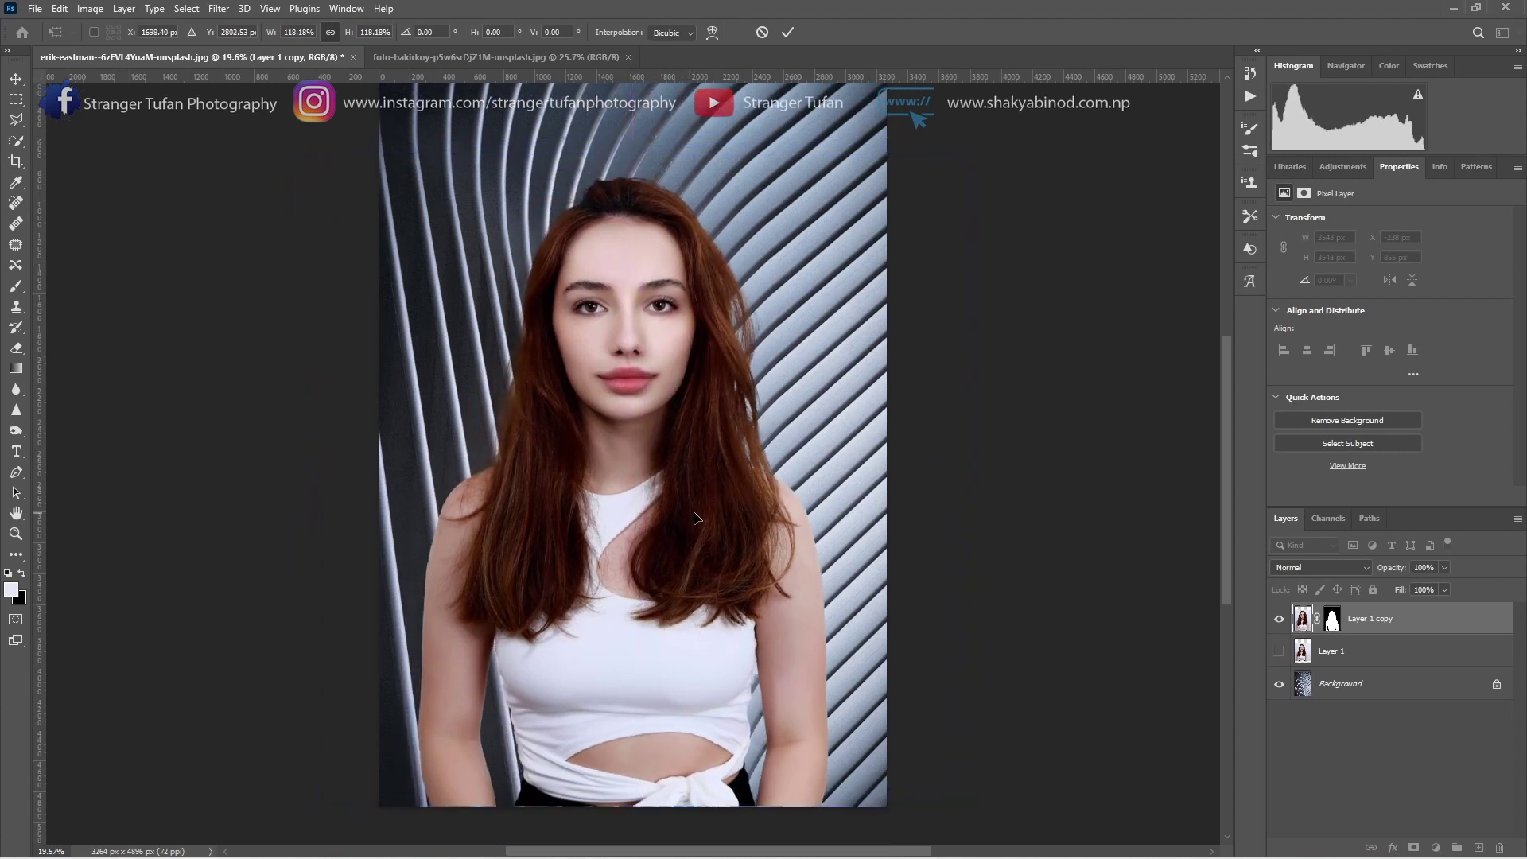
pyautogui.press('w')
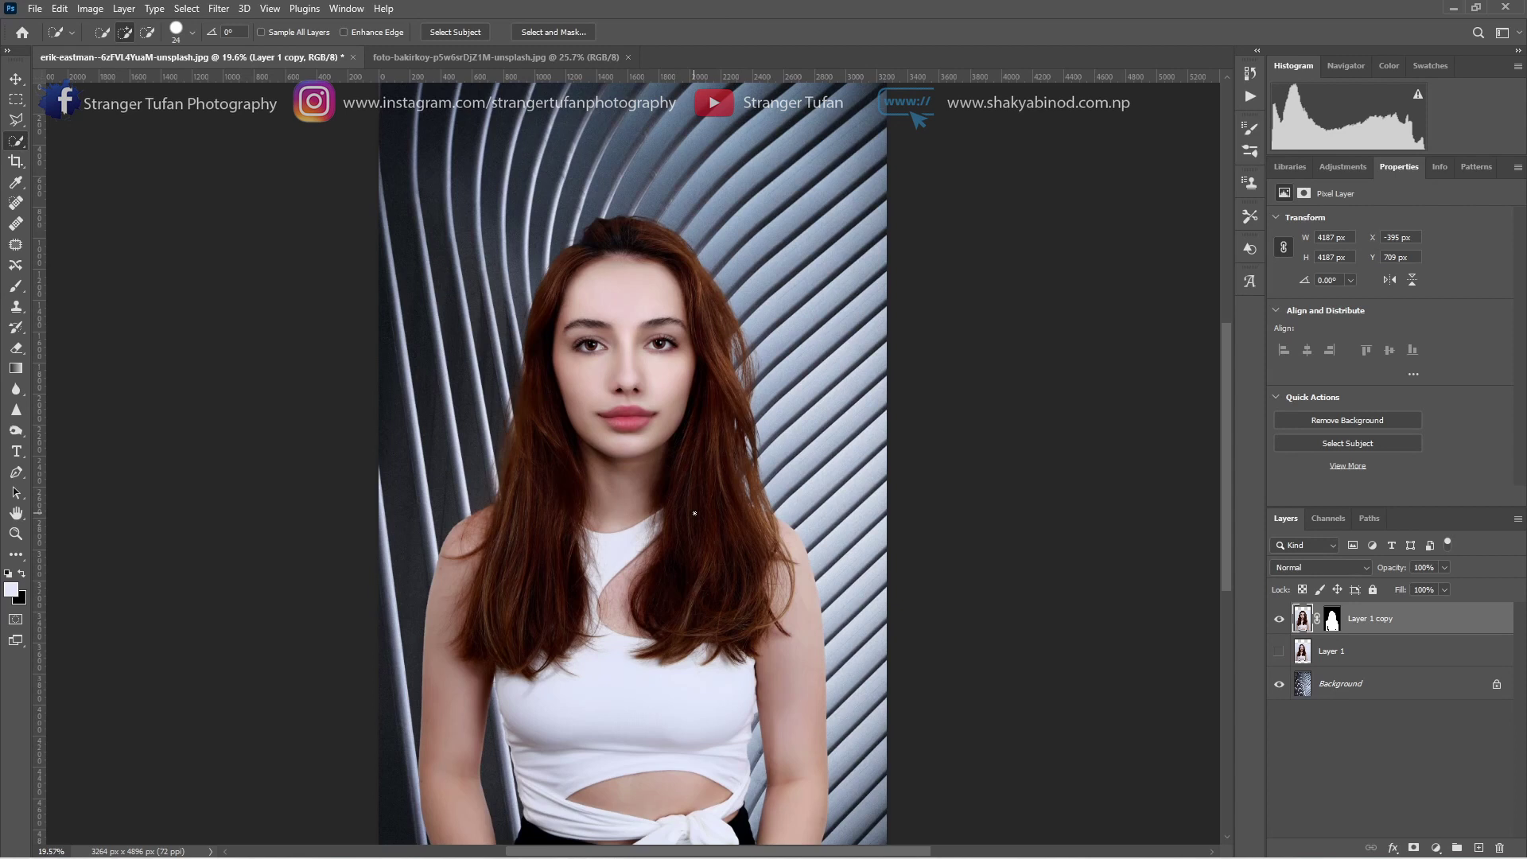
pyautogui.click(1386, 682)
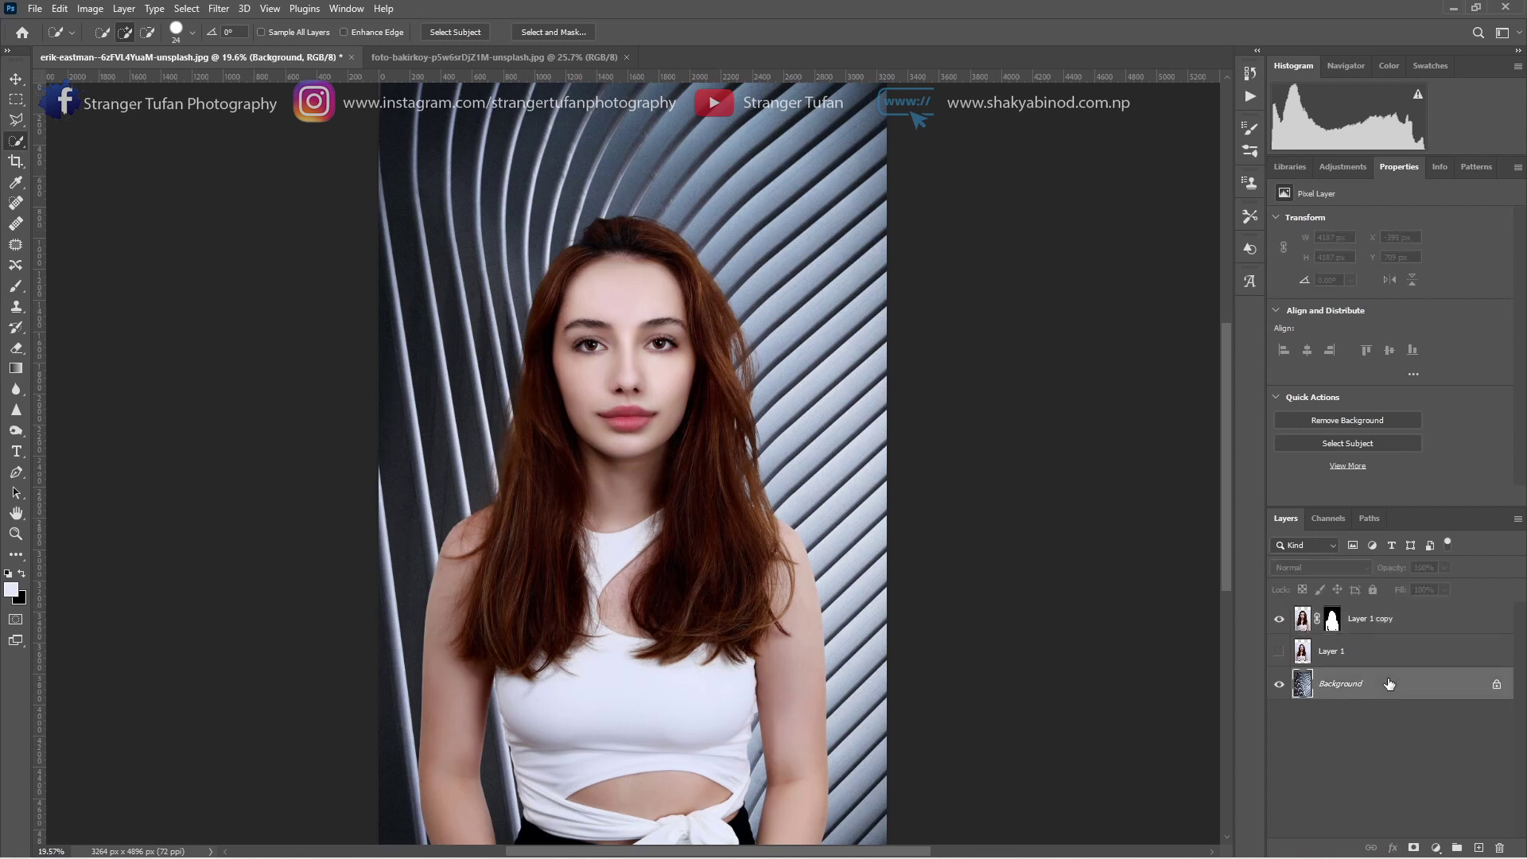
# - Duplicate the Background and blur the copy with a Gaussian Blur of about 9.4 px
pyautogui.hotkey('ctrl', 'j')
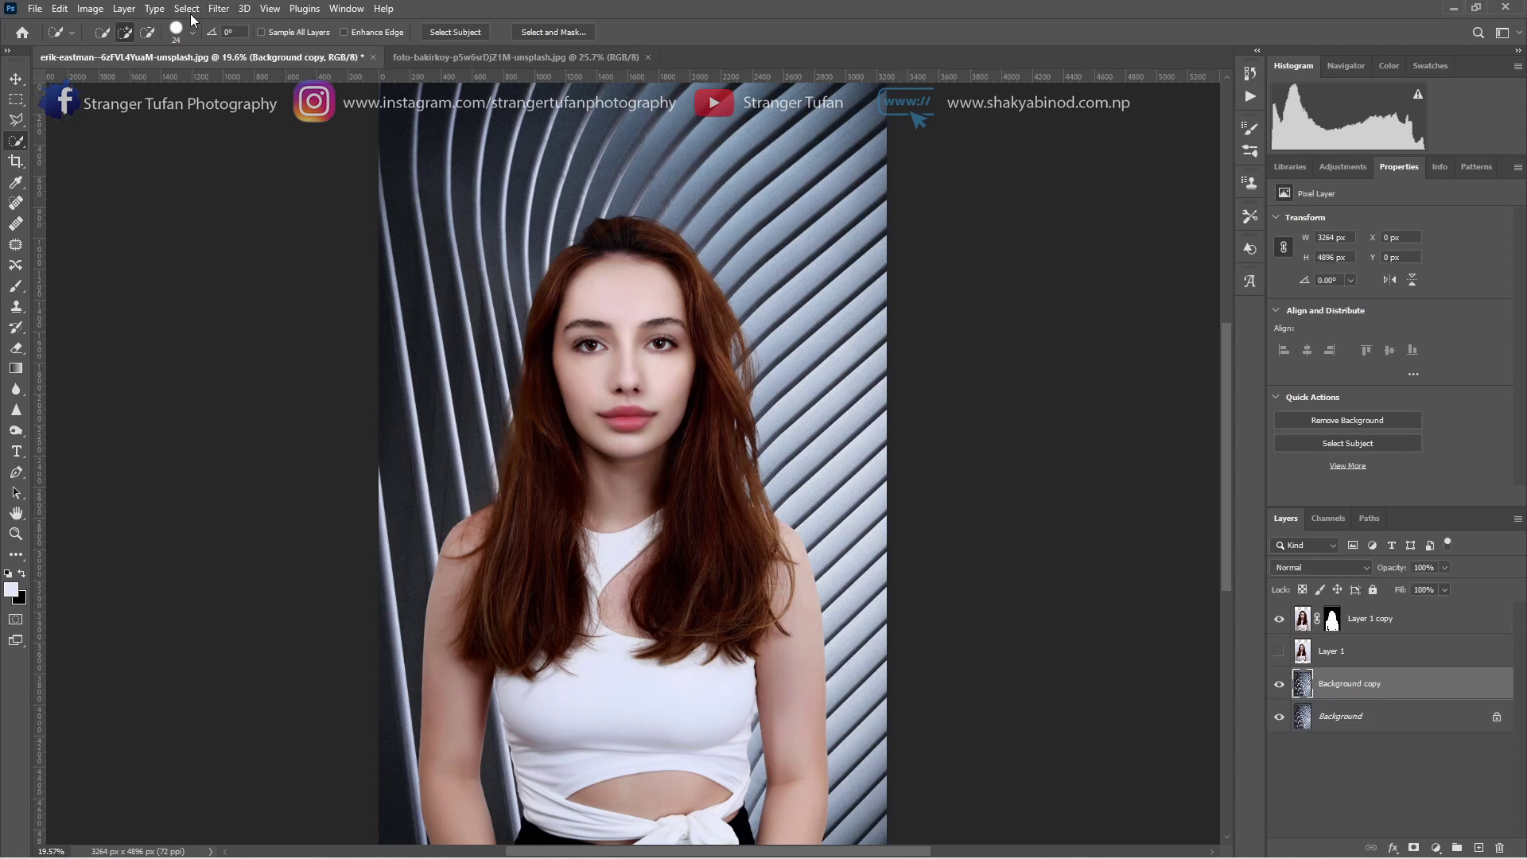
pyautogui.click(218, 9)
pyautogui.moveTo(243, 226)
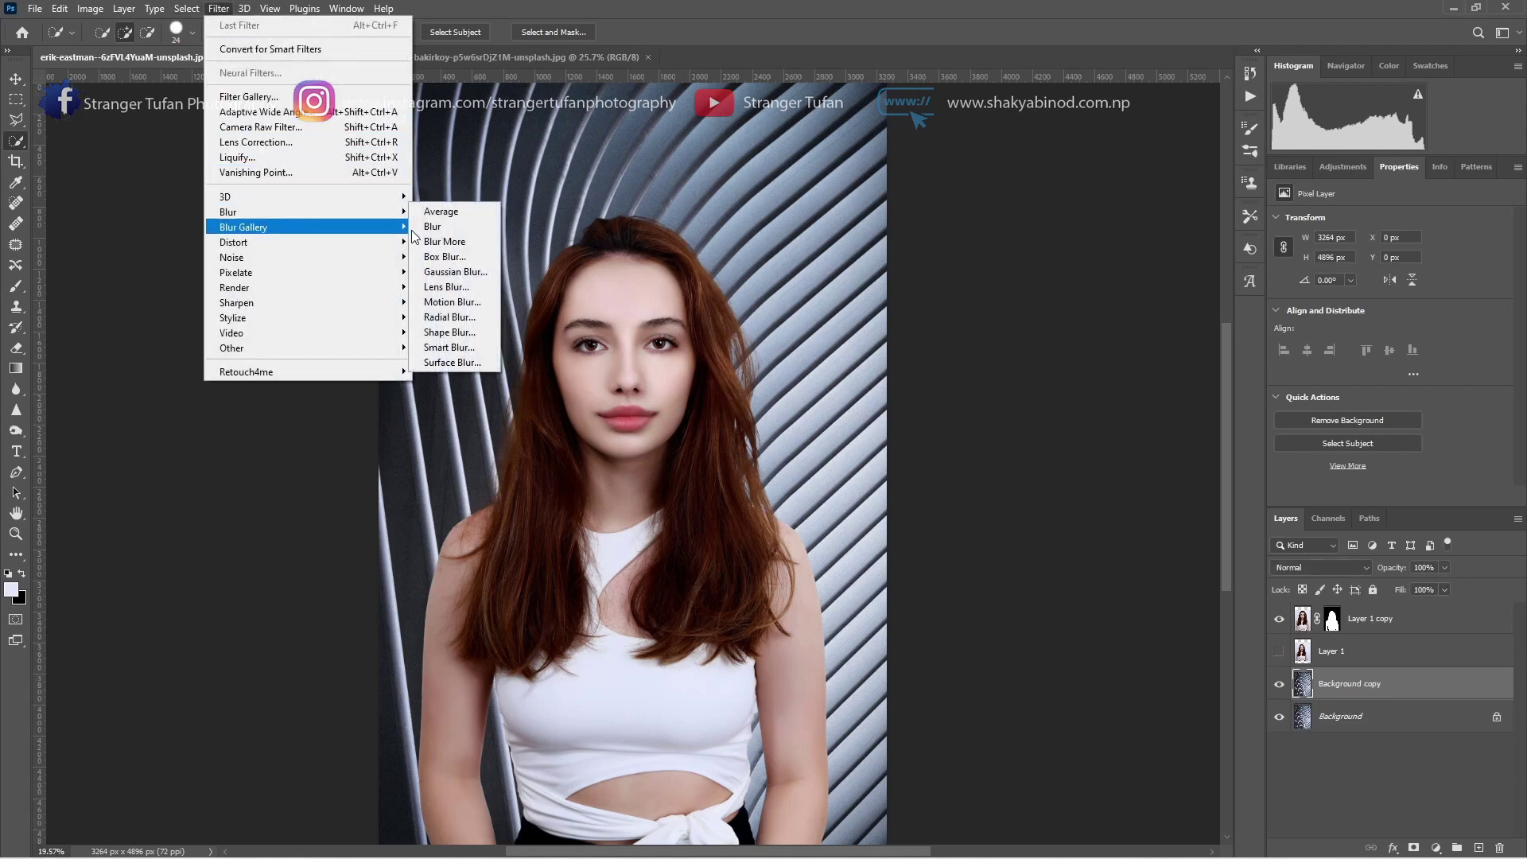
pyautogui.click(454, 271)
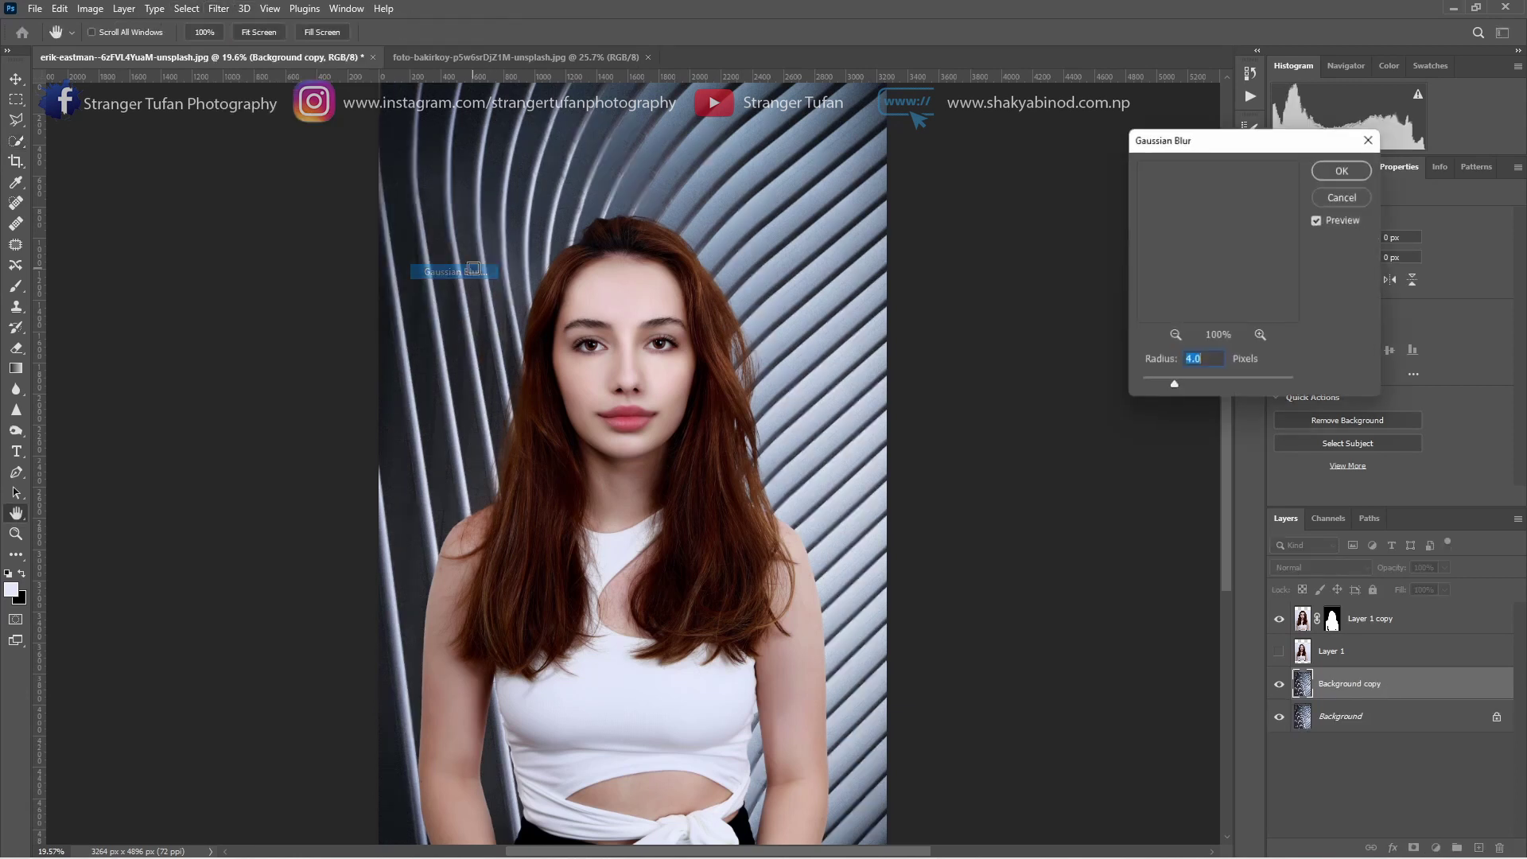
pyautogui.click(1207, 383)
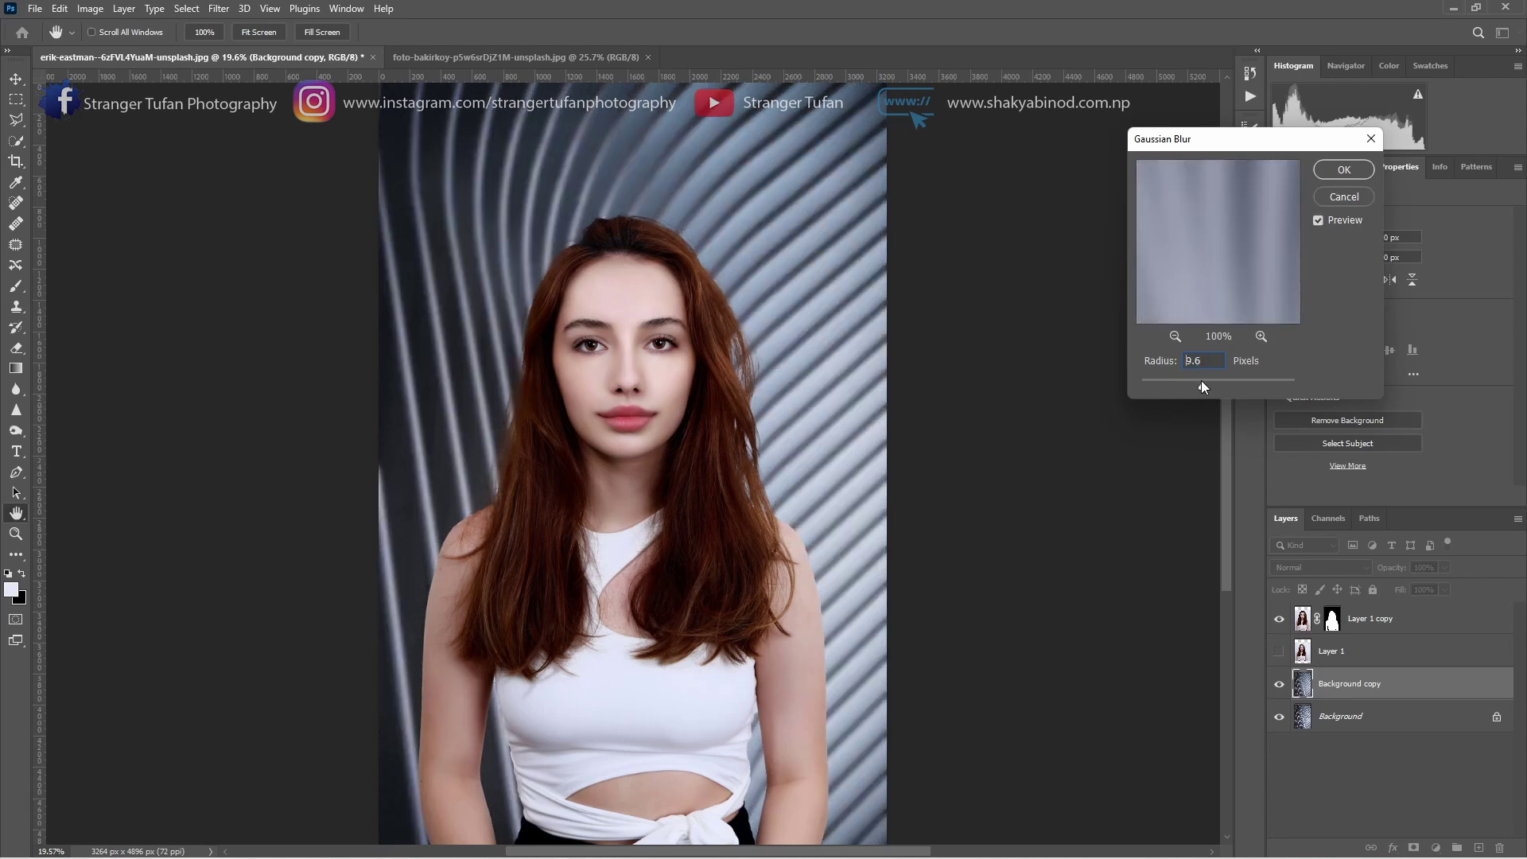
pyautogui.moveTo(1201, 381); pyautogui.dragTo(1197, 381)
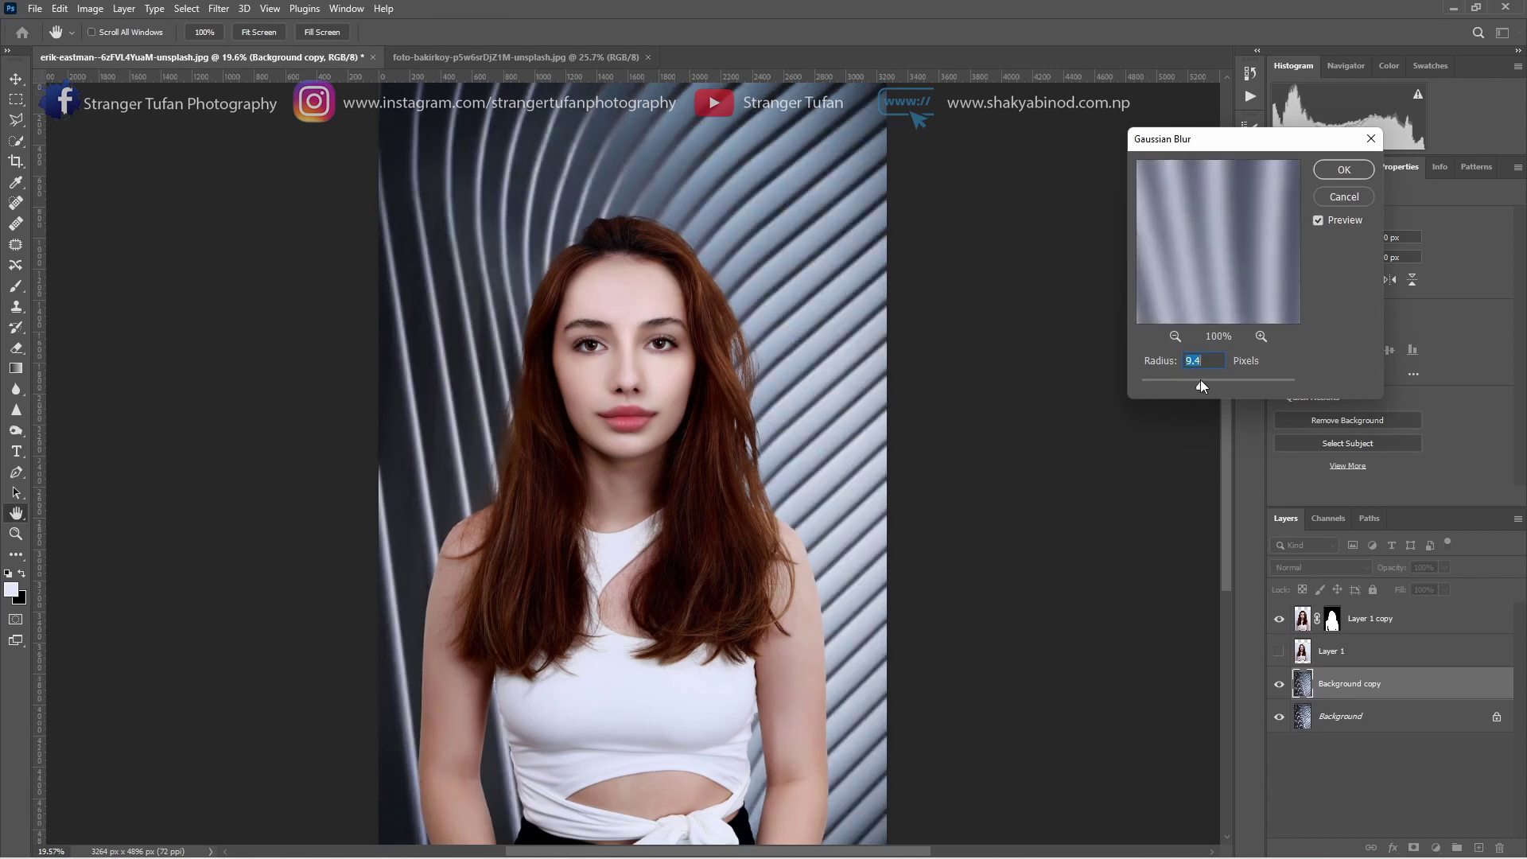
pyautogui.click(1336, 168)
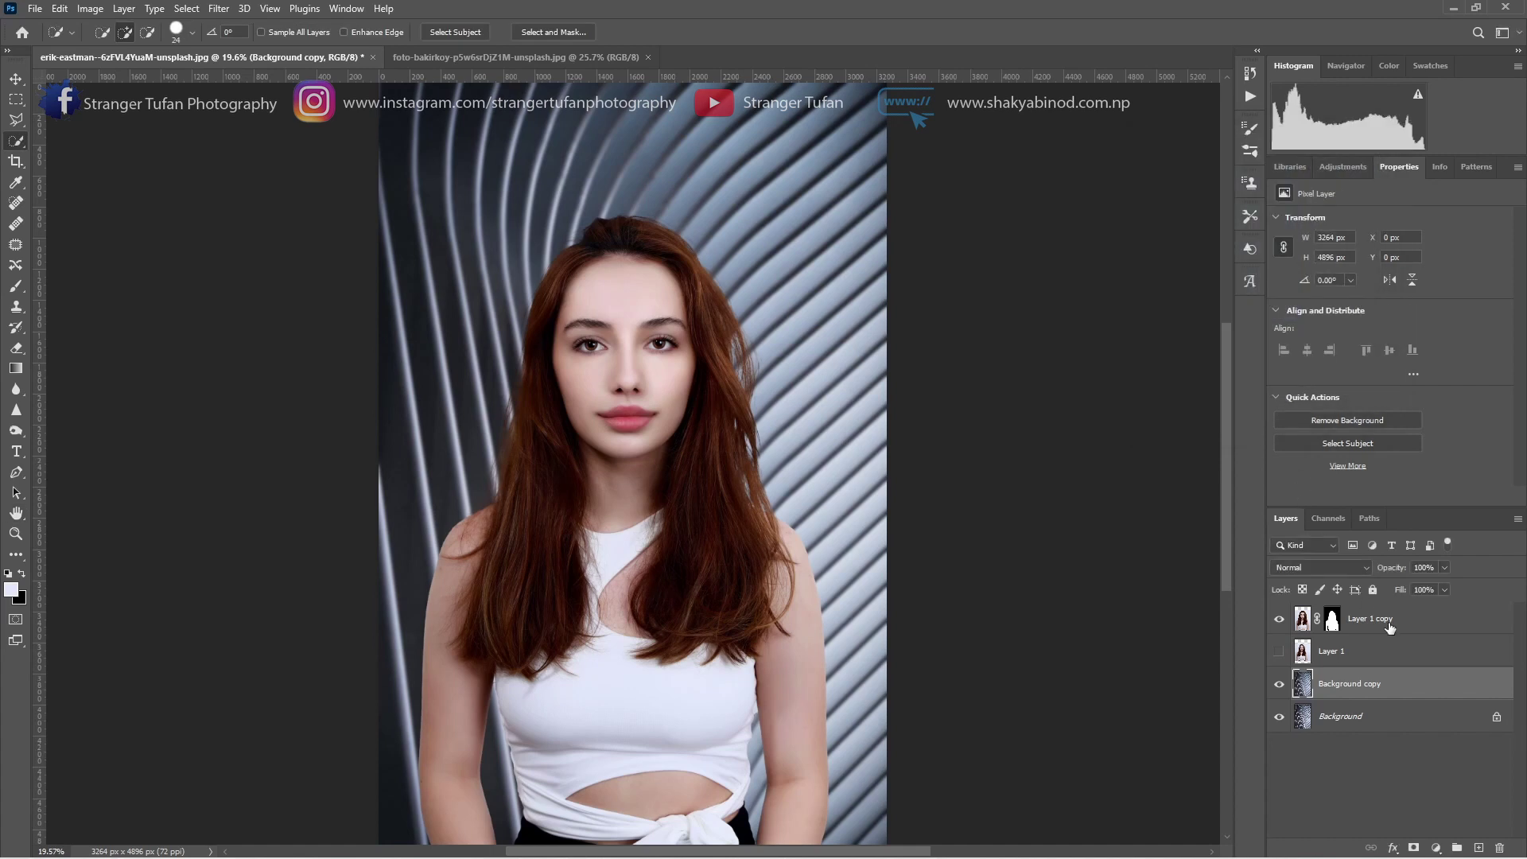
# - On Layer 1 copy, select the white top's neckline and the shirt below the hair
pyautogui.click(1419, 626)
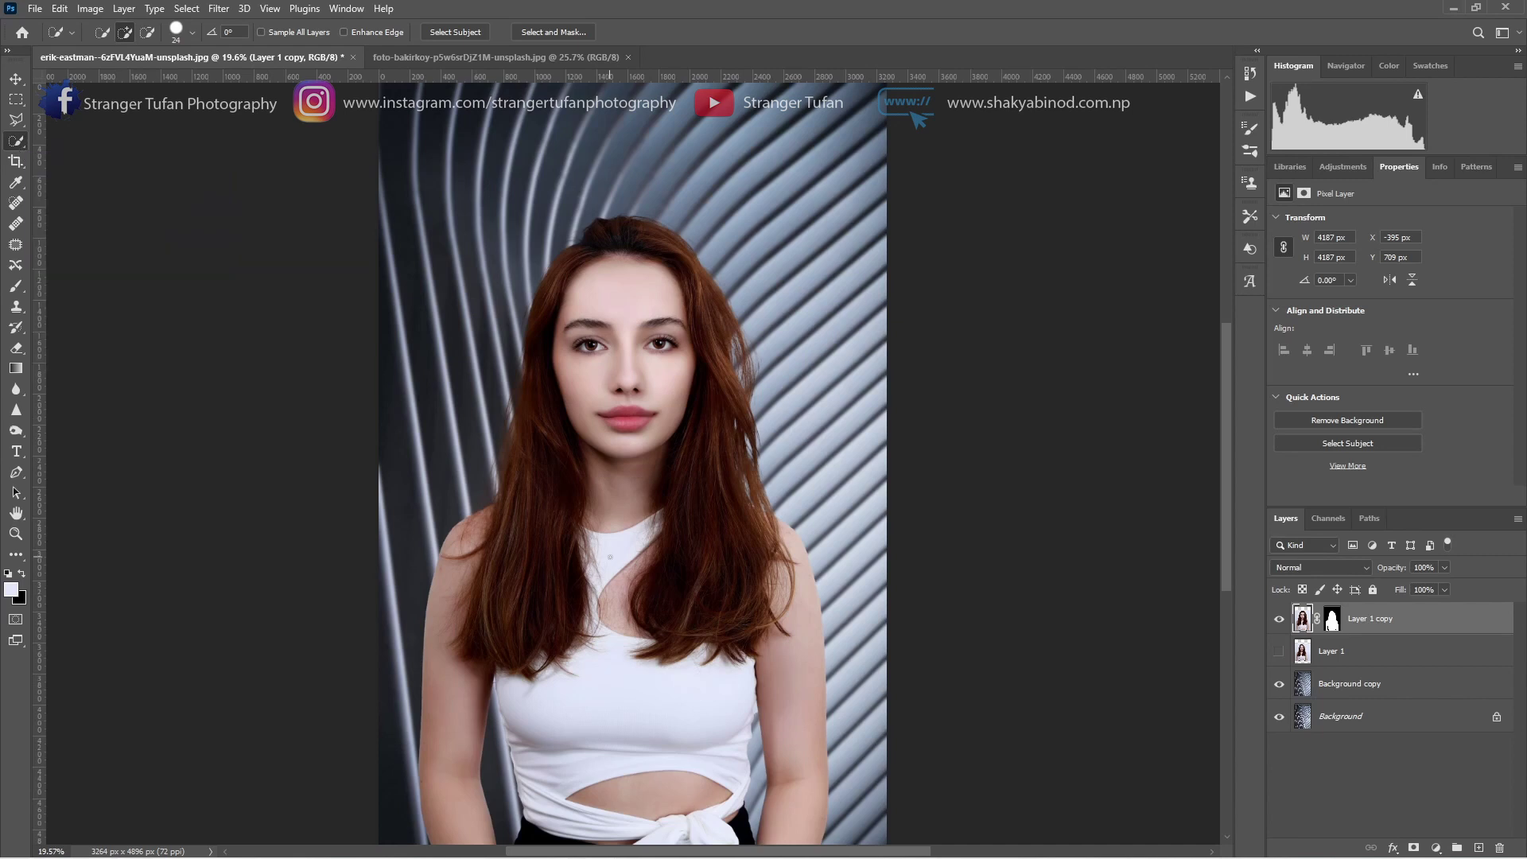
pyautogui.scroll(3, 610, 557)
pyautogui.moveTo(594, 570); pyautogui.dragTo(674, 524)
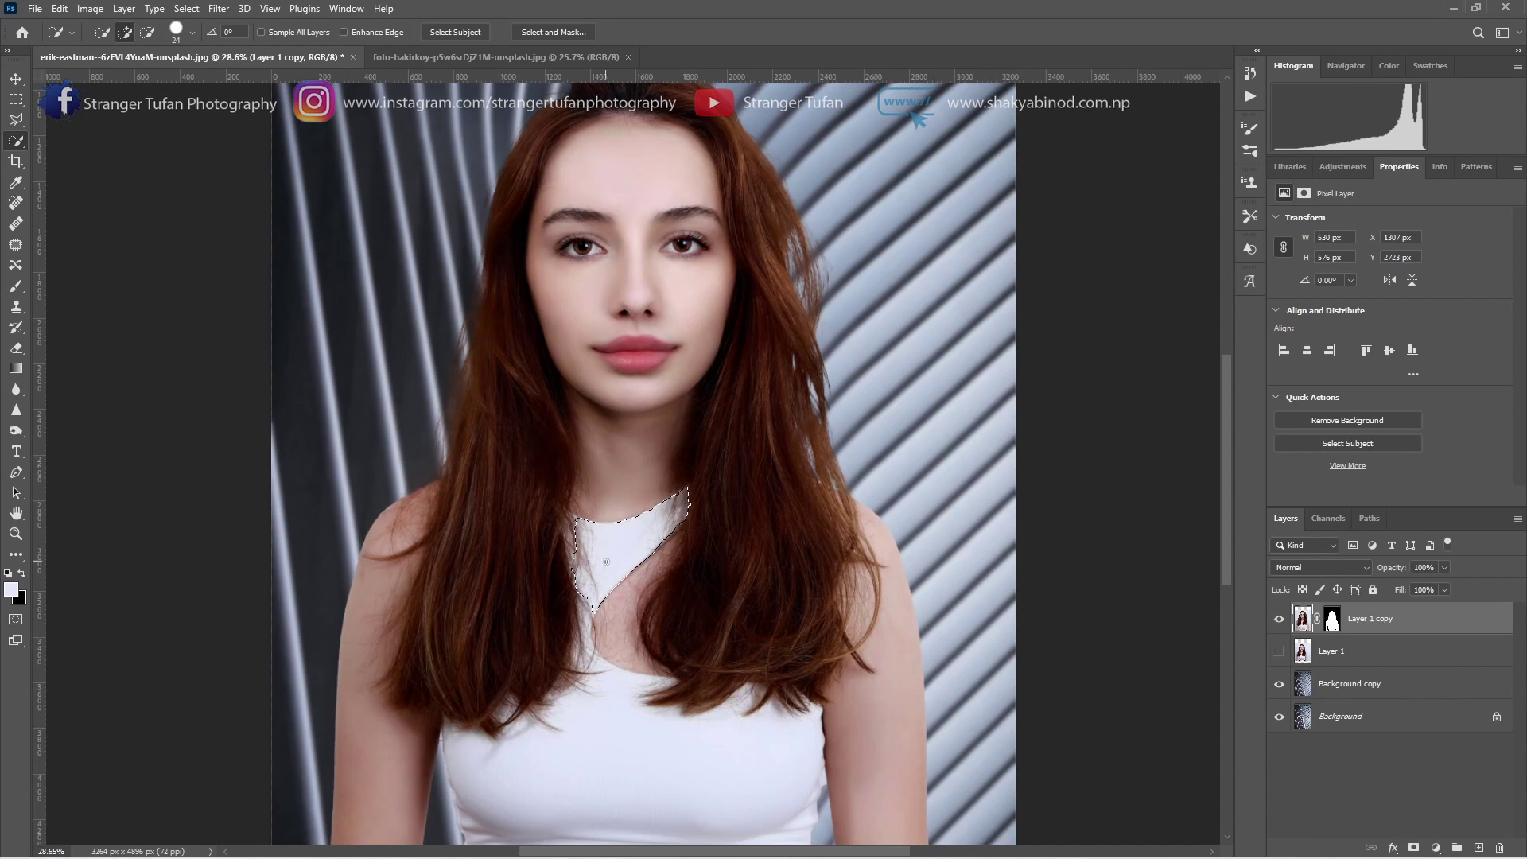
pyautogui.scroll(1, 537, 609)
pyautogui.scroll(2, 537, 608)
pyautogui.moveTo(580, 488); pyautogui.dragTo(581, 476)
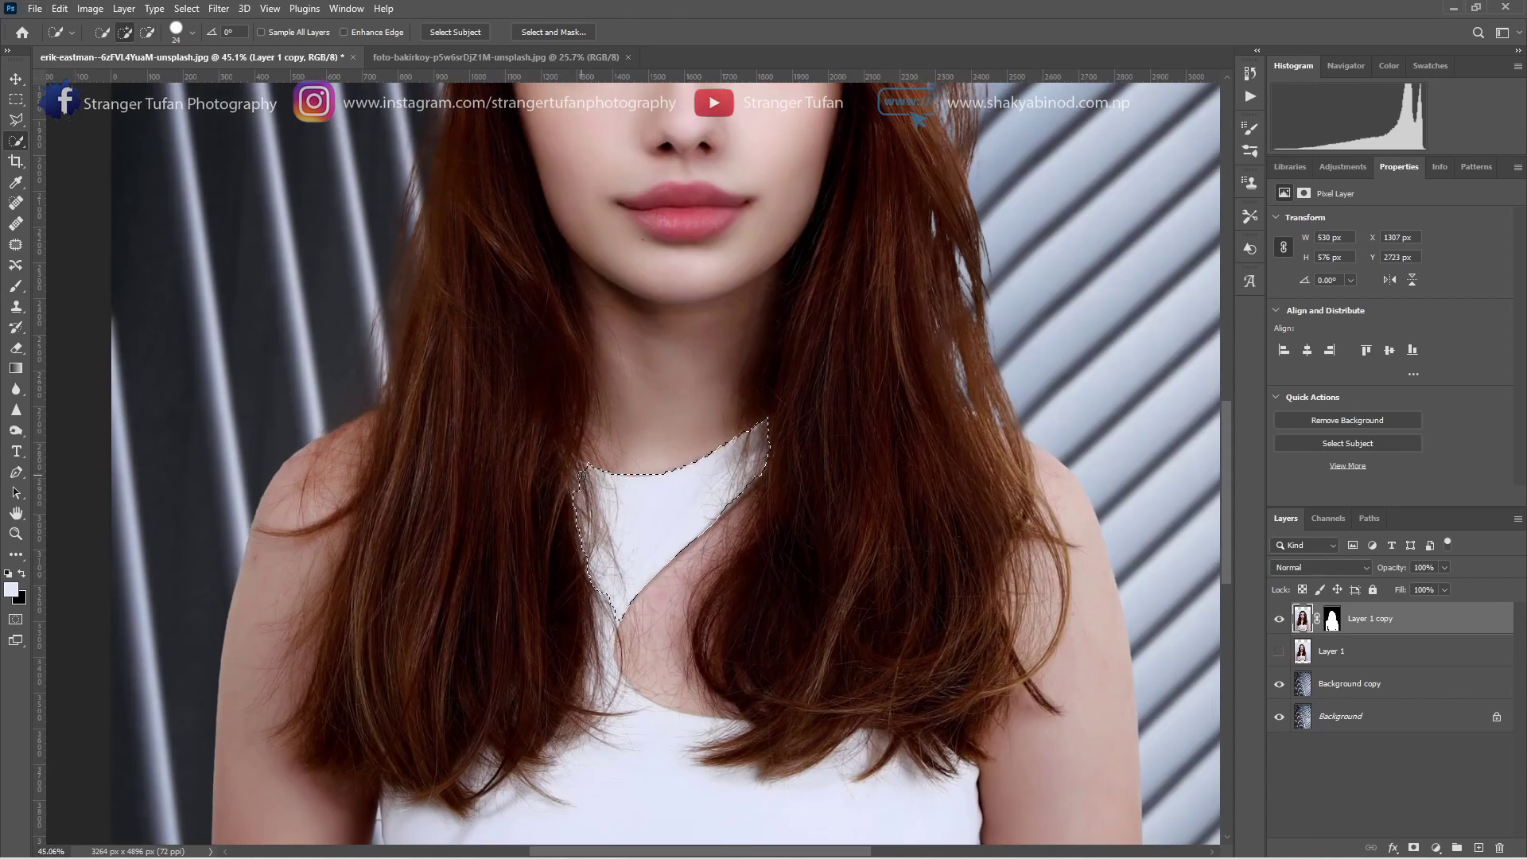
pyautogui.scroll(-2, 604, 534)
pyautogui.scroll(-3, 588, 528)
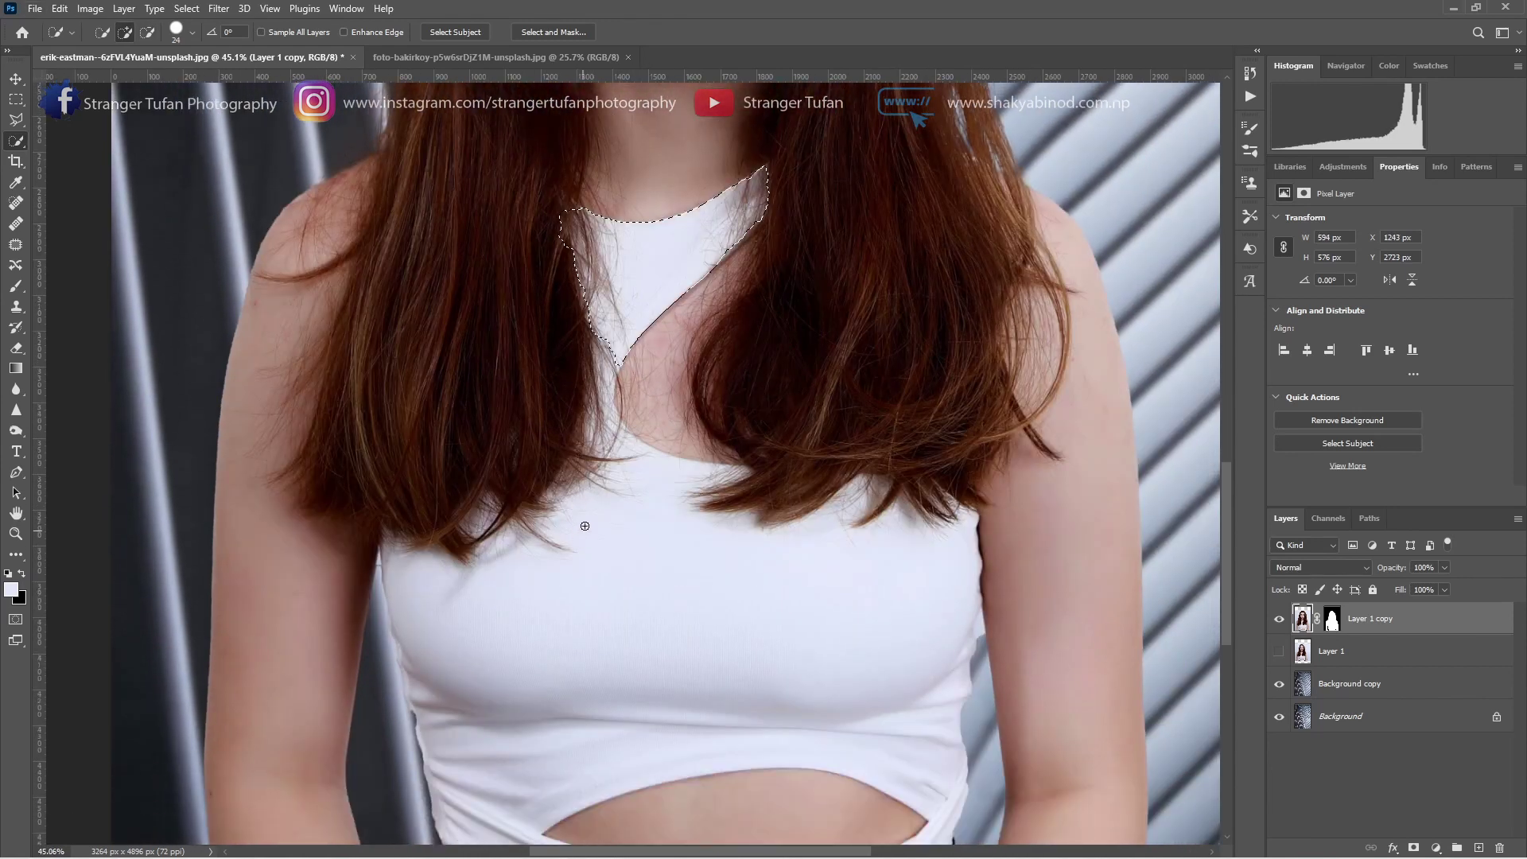
pyautogui.moveTo(606, 348)
pyautogui.mouseDown()
pyautogui.moveTo(595, 432)
pyautogui.moveTo(616, 461)
pyautogui.moveTo(748, 506)
pyautogui.mouseUp()
pyautogui.moveTo(872, 489)
pyautogui.mouseDown()
pyautogui.moveTo(878, 509)
pyautogui.moveTo(793, 526)
pyautogui.moveTo(923, 509)
pyautogui.moveTo(954, 521)
pyautogui.moveTo(961, 610)
pyautogui.mouseUp()
# - Subtract the dark background left of the shirt from the selection
pyautogui.scroll(-3, 525, 632)
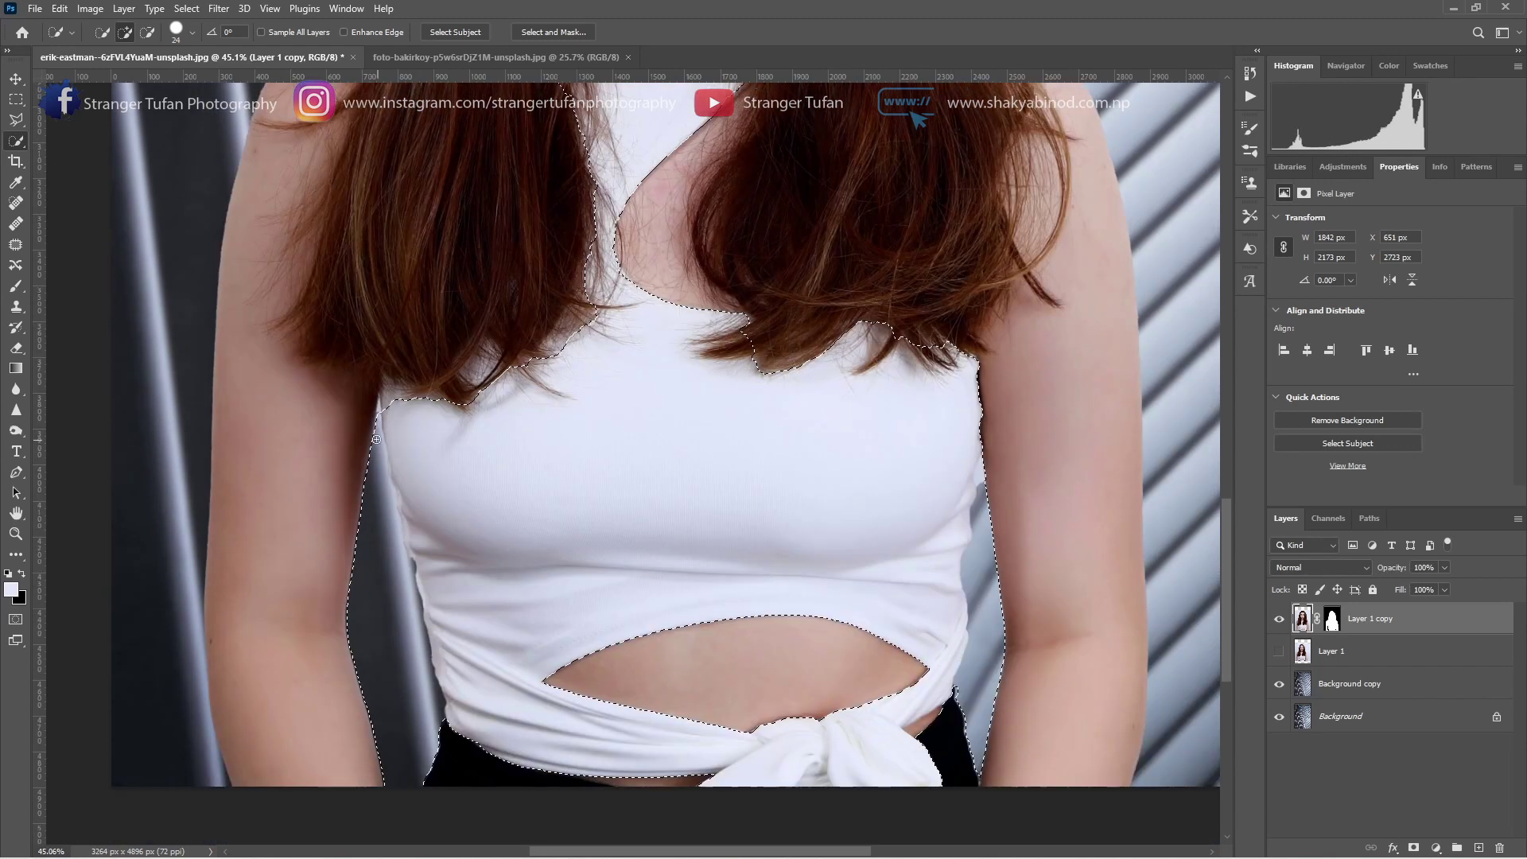
pyautogui.scroll(-2, 509, 589)
pyautogui.scroll(-1, 499, 567)
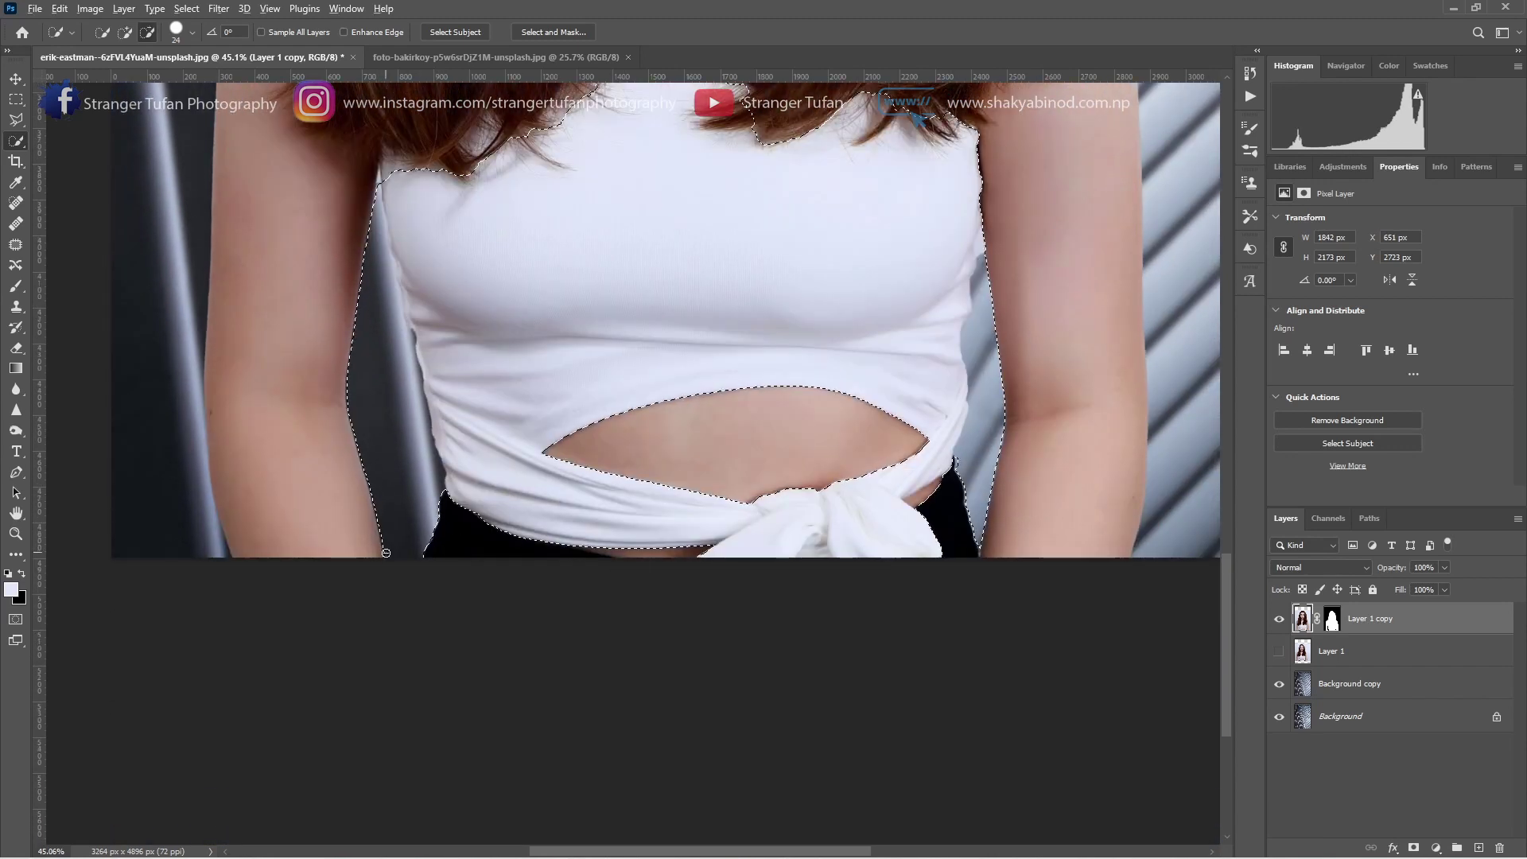
pyautogui.moveTo(384, 556)
pyautogui.mouseDown()
pyautogui.moveTo(414, 486)
pyautogui.moveTo(407, 429)
pyautogui.mouseUp()
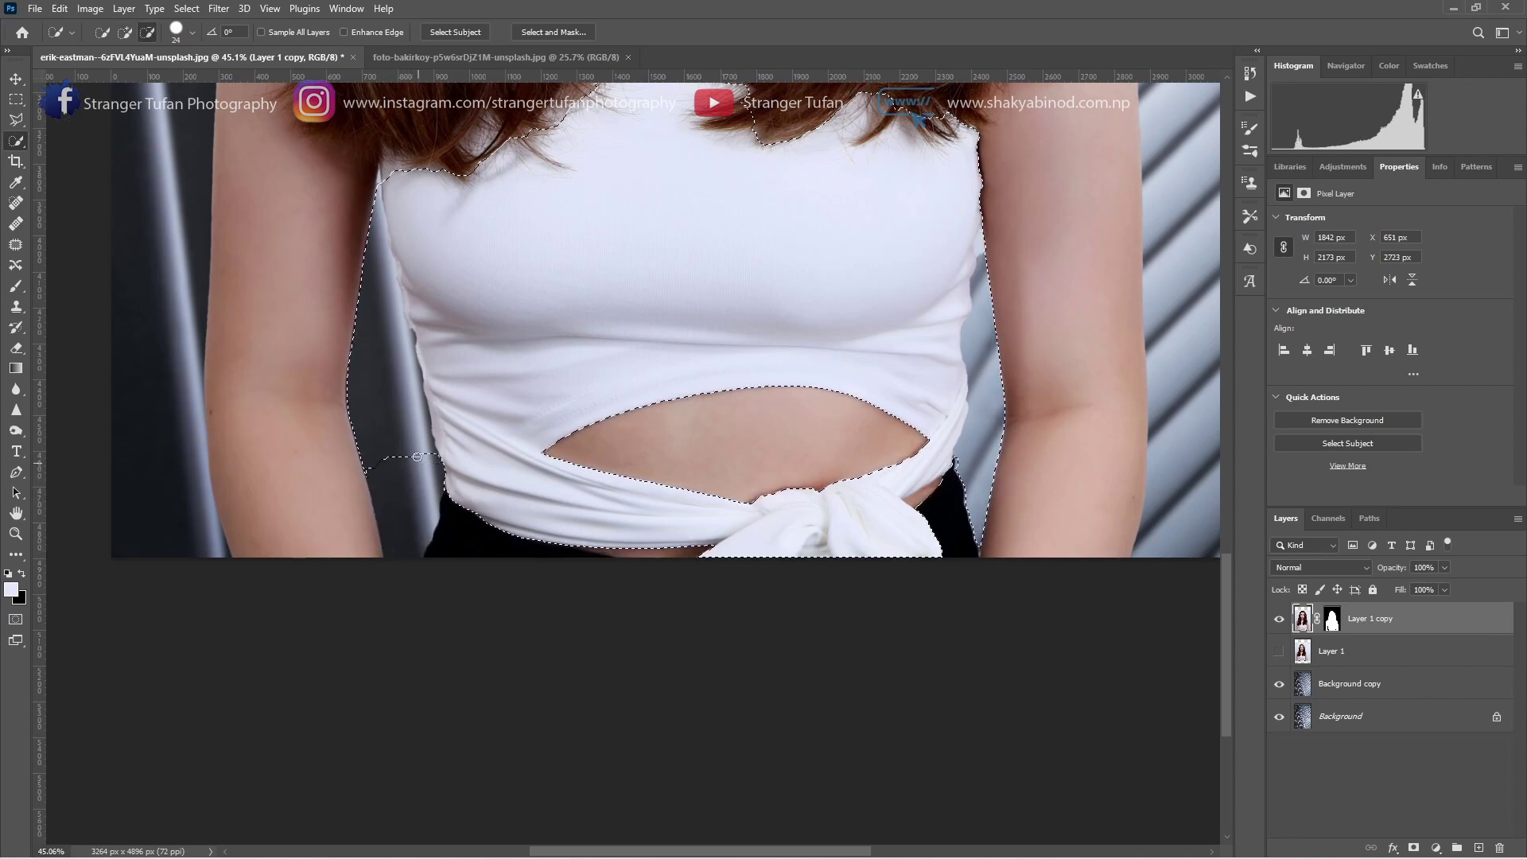
pyautogui.moveTo(407, 429); pyautogui.dragTo(389, 366)
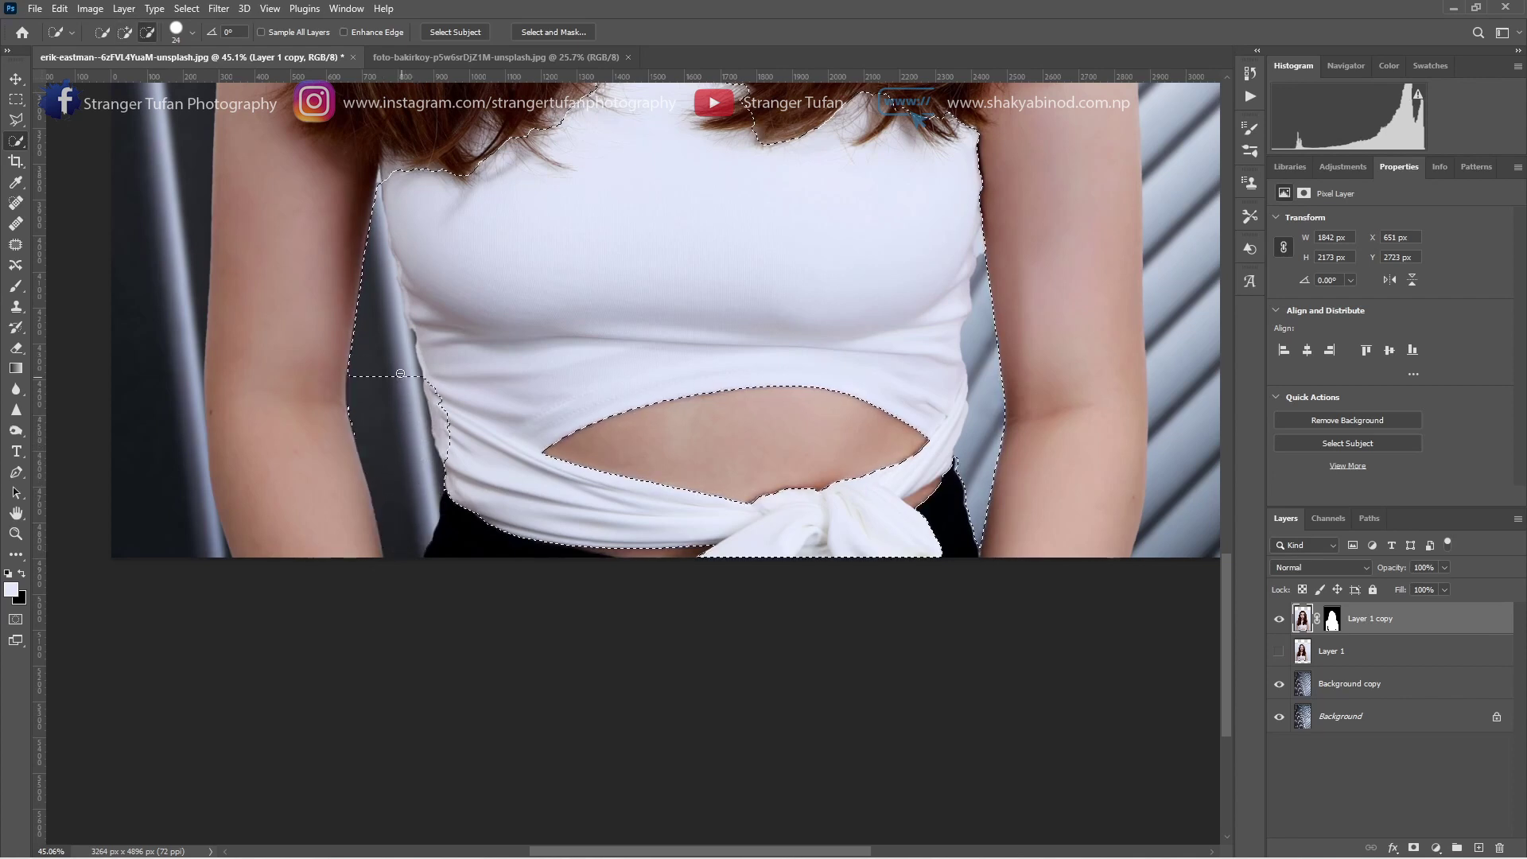
pyautogui.scroll(1, 391, 421)
pyautogui.scroll(1, 391, 421)
pyautogui.moveTo(391, 429)
pyautogui.mouseDown()
pyautogui.moveTo(385, 465)
pyautogui.moveTo(360, 447)
pyautogui.moveTo(415, 441)
pyautogui.mouseUp()
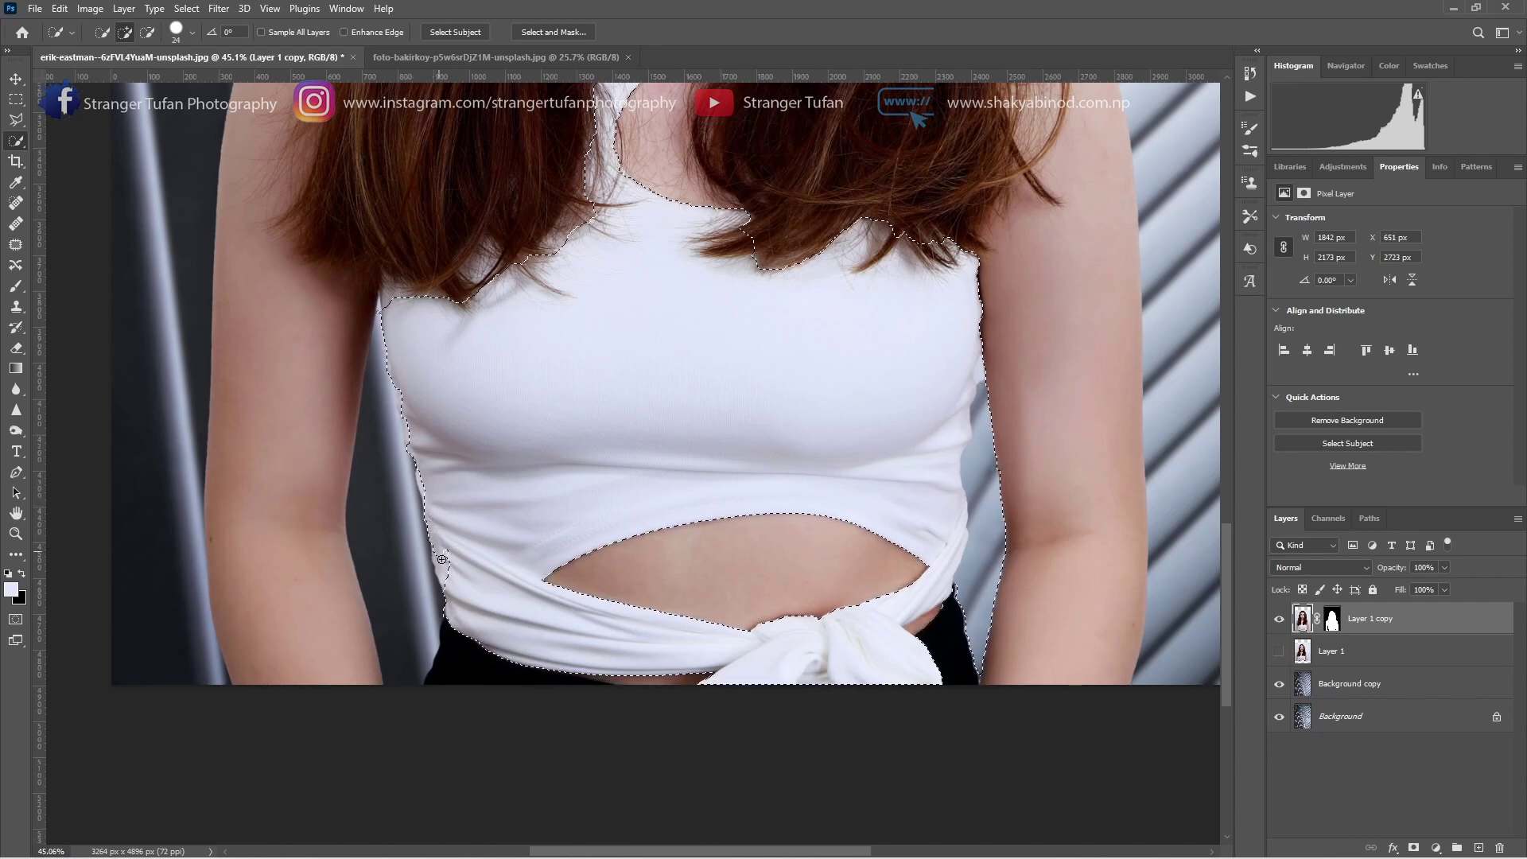
pyautogui.moveTo(433, 537); pyautogui.dragTo(446, 584)
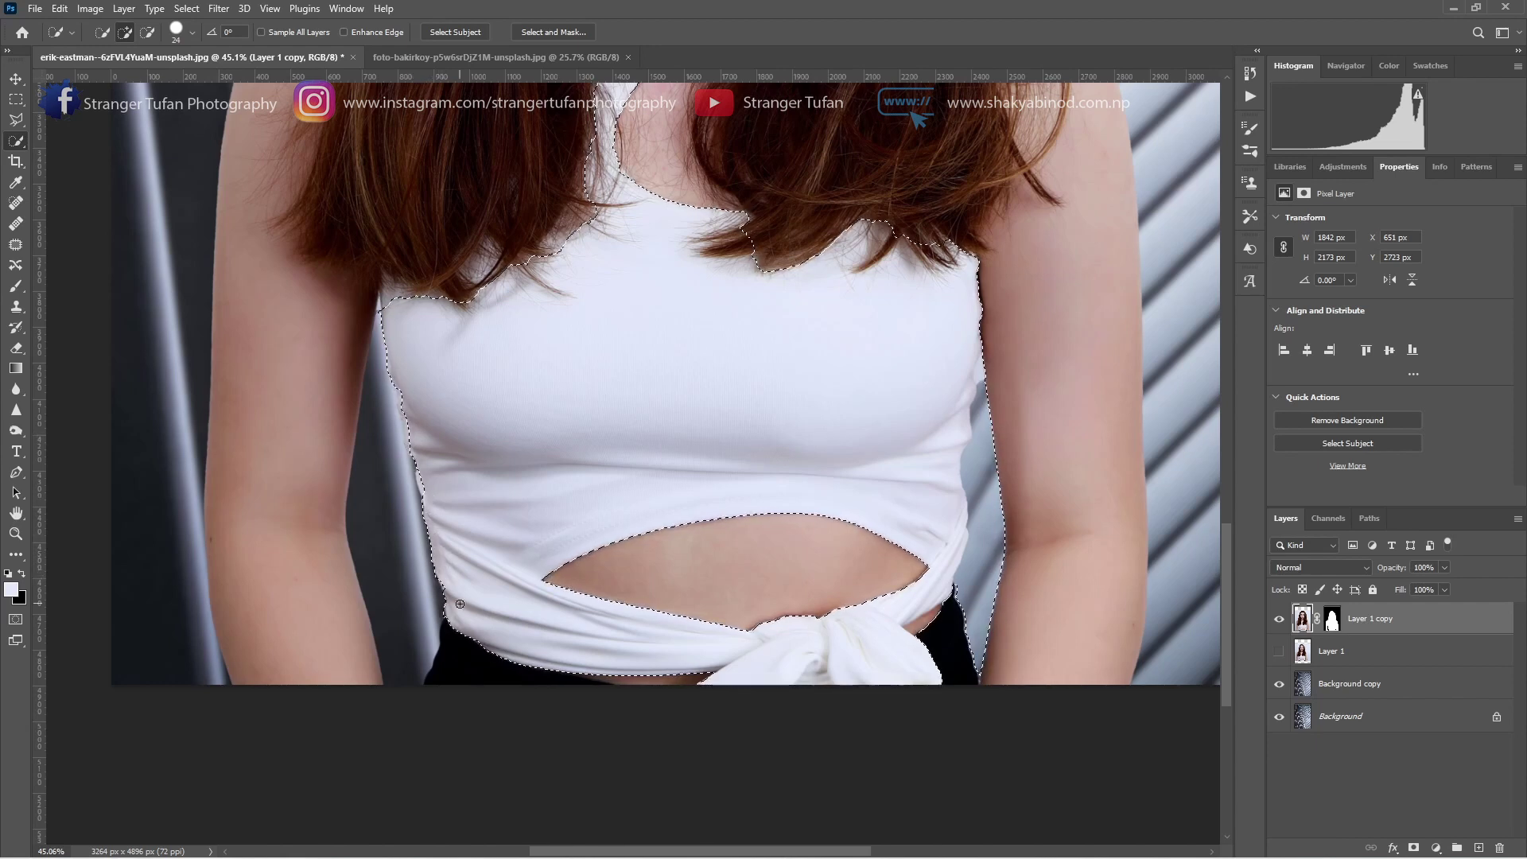
# - Tidy the selection along the shirt's left edge
pyautogui.scroll(5, 453, 596)
pyautogui.scroll(2, 347, 541)
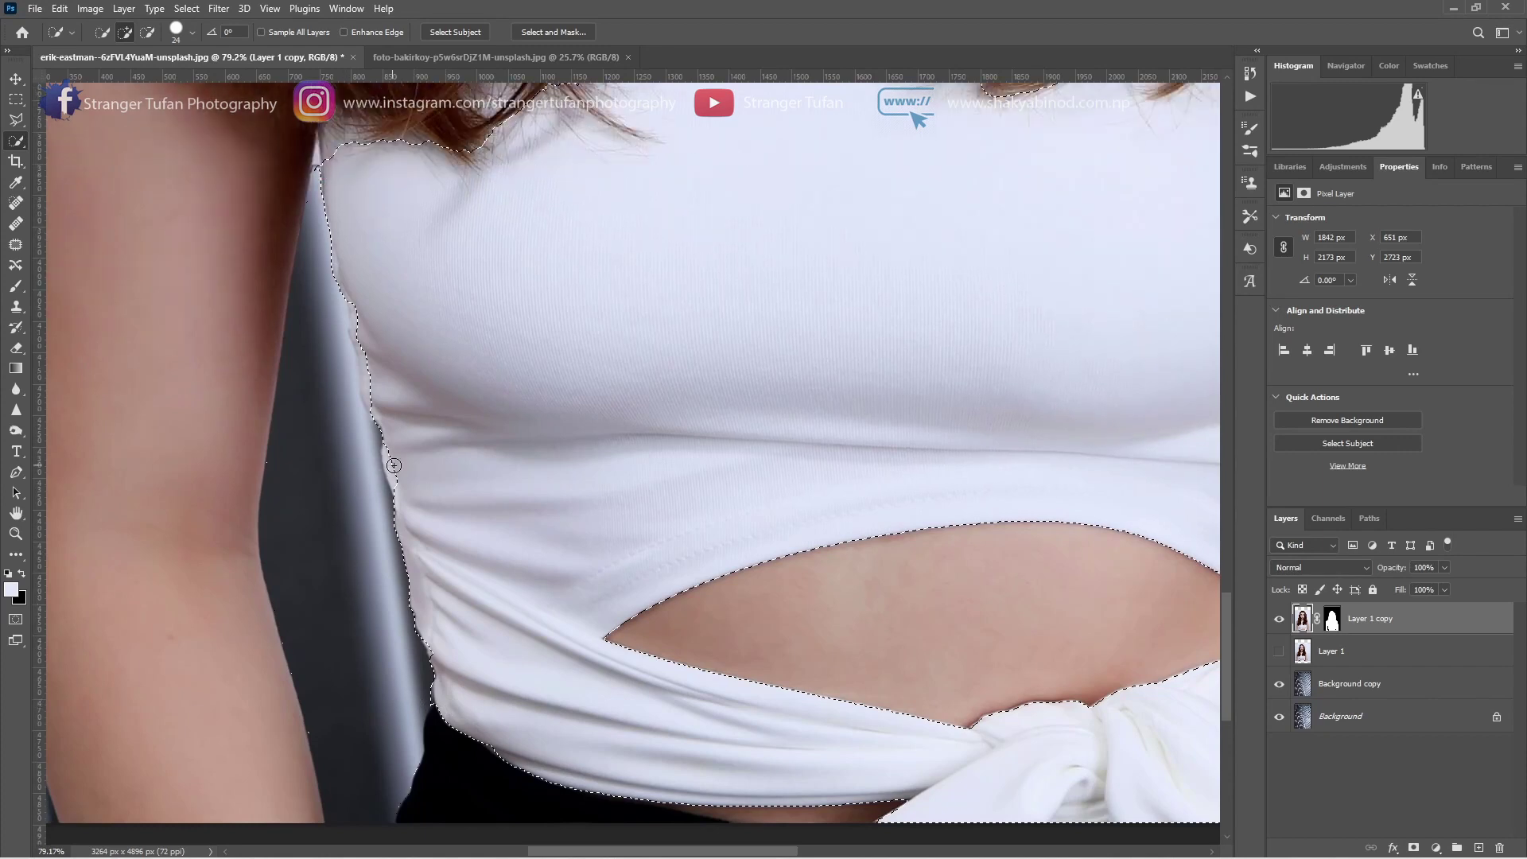
pyautogui.moveTo(394, 465); pyautogui.dragTo(389, 462)
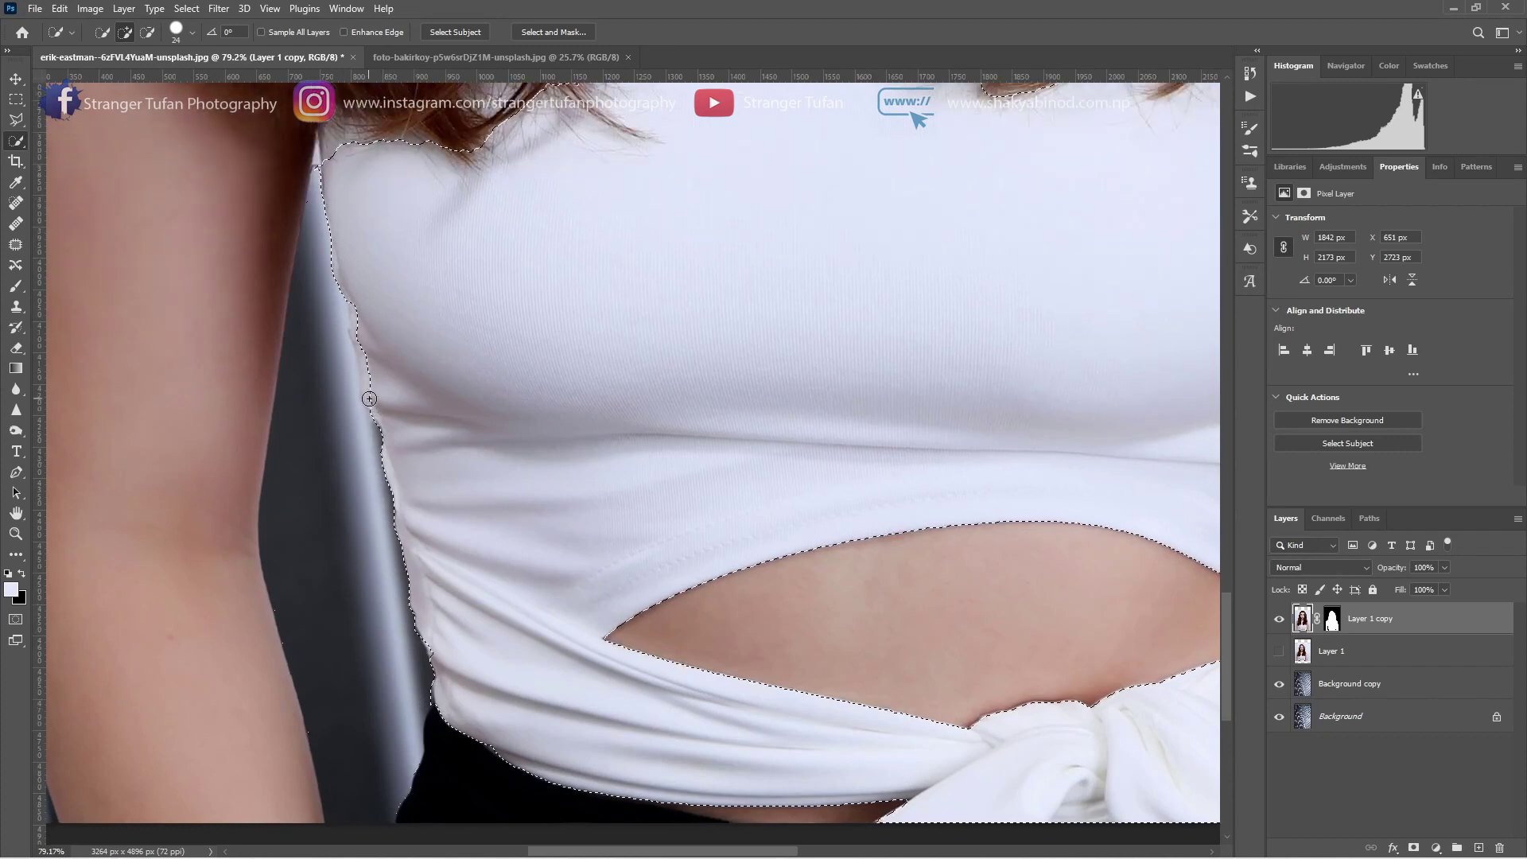
pyautogui.scroll(1, 362, 365)
pyautogui.keyDown('alt'); pyautogui.click(360, 373); pyautogui.keyUp('alt')
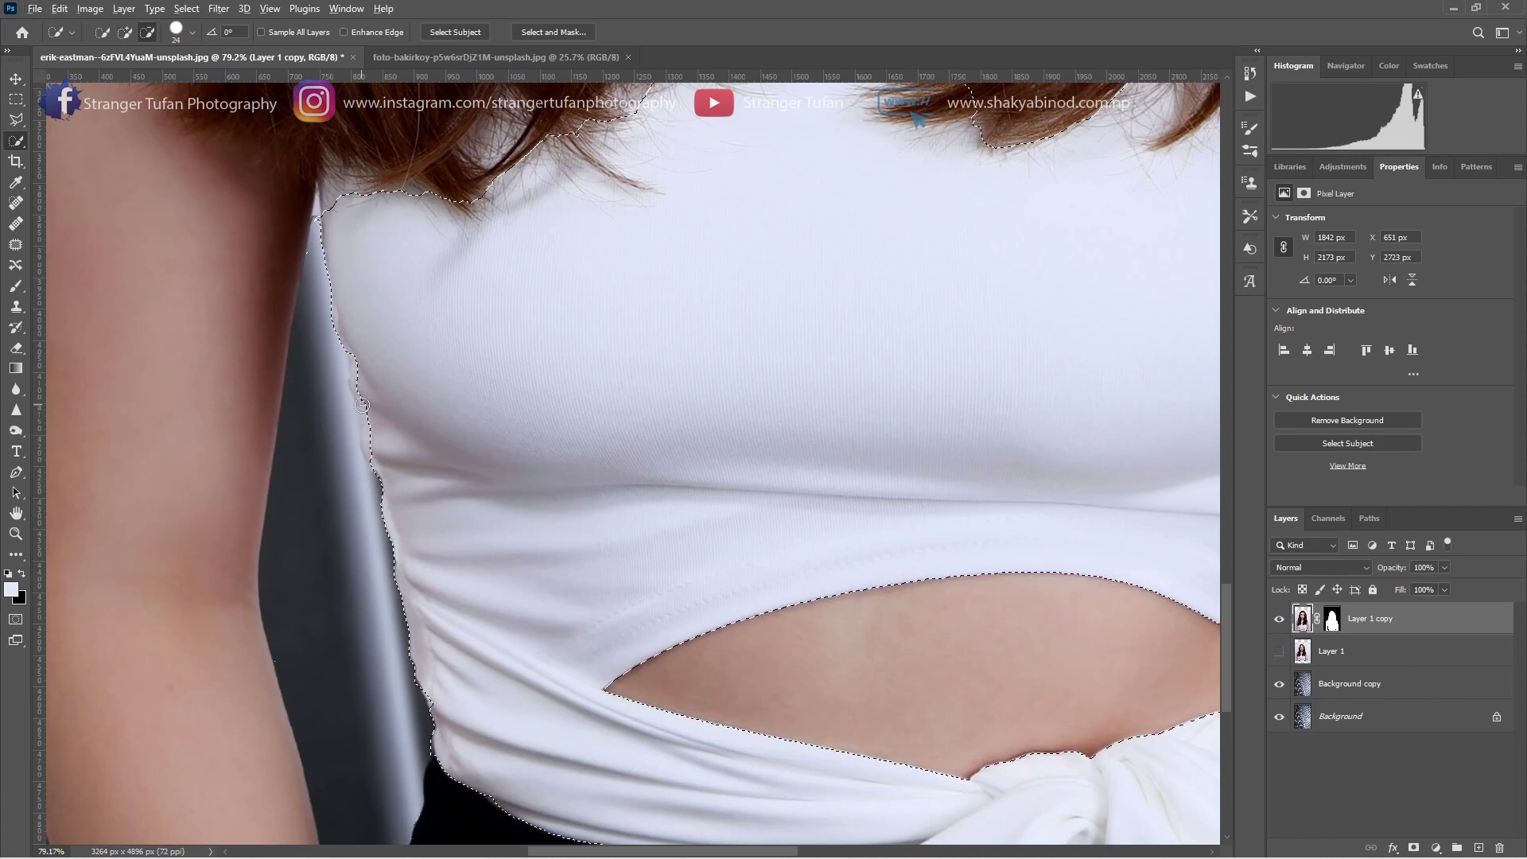
pyautogui.click(359, 370)
pyautogui.moveTo(360, 386); pyautogui.dragTo(368, 436)
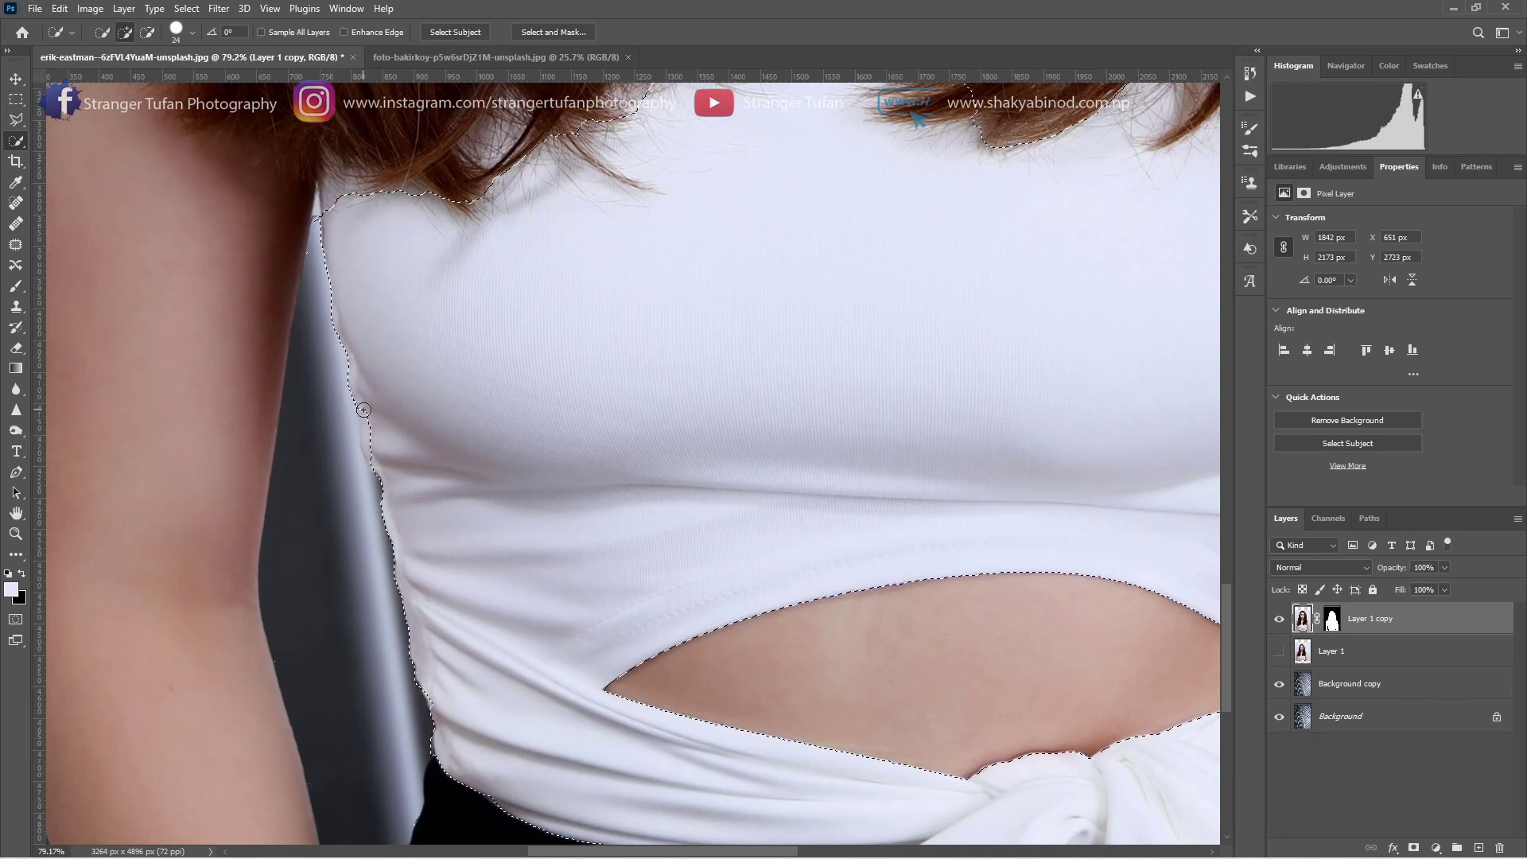
# - Add the shirt under the hair at the shoulder while removing hair strands from the selection
pyautogui.scroll(1, 303, 259)
pyautogui.press('alt')
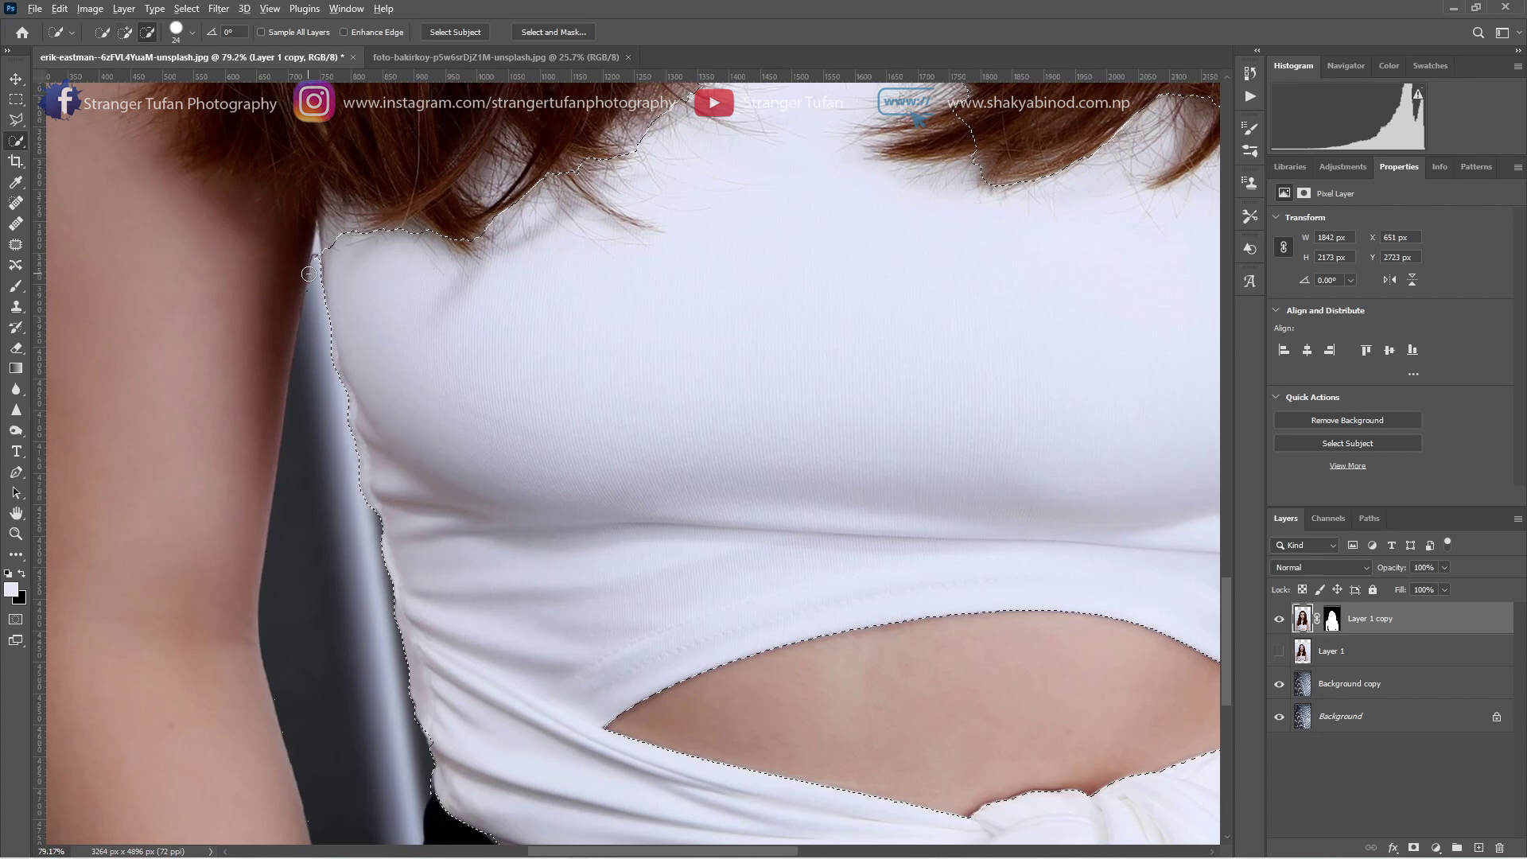
pyautogui.click(329, 238)
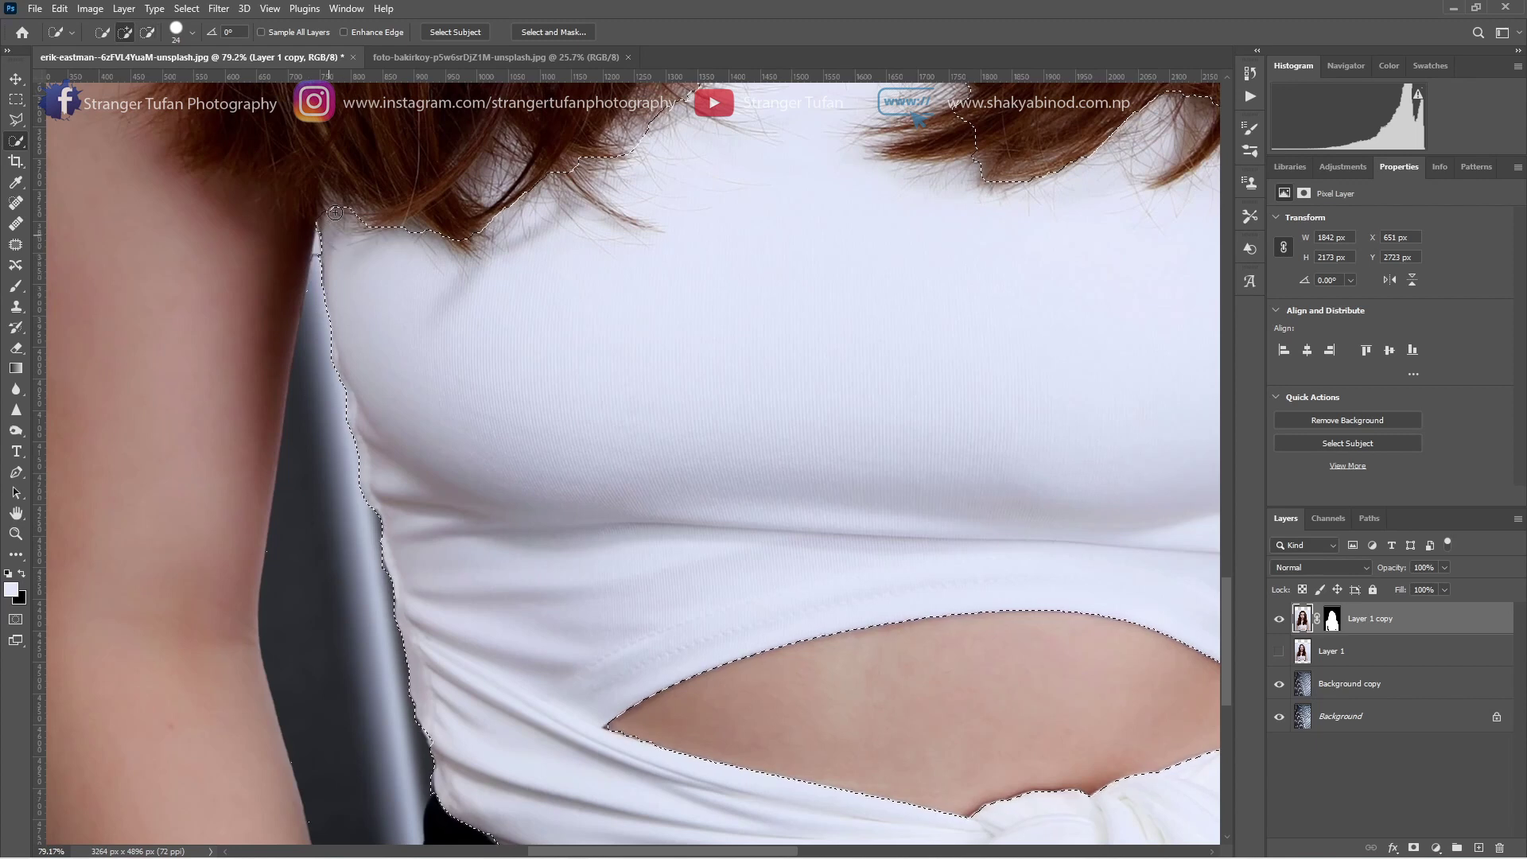
pyautogui.moveTo(335, 212); pyautogui.dragTo(340, 197)
pyautogui.scroll(1, 341, 207)
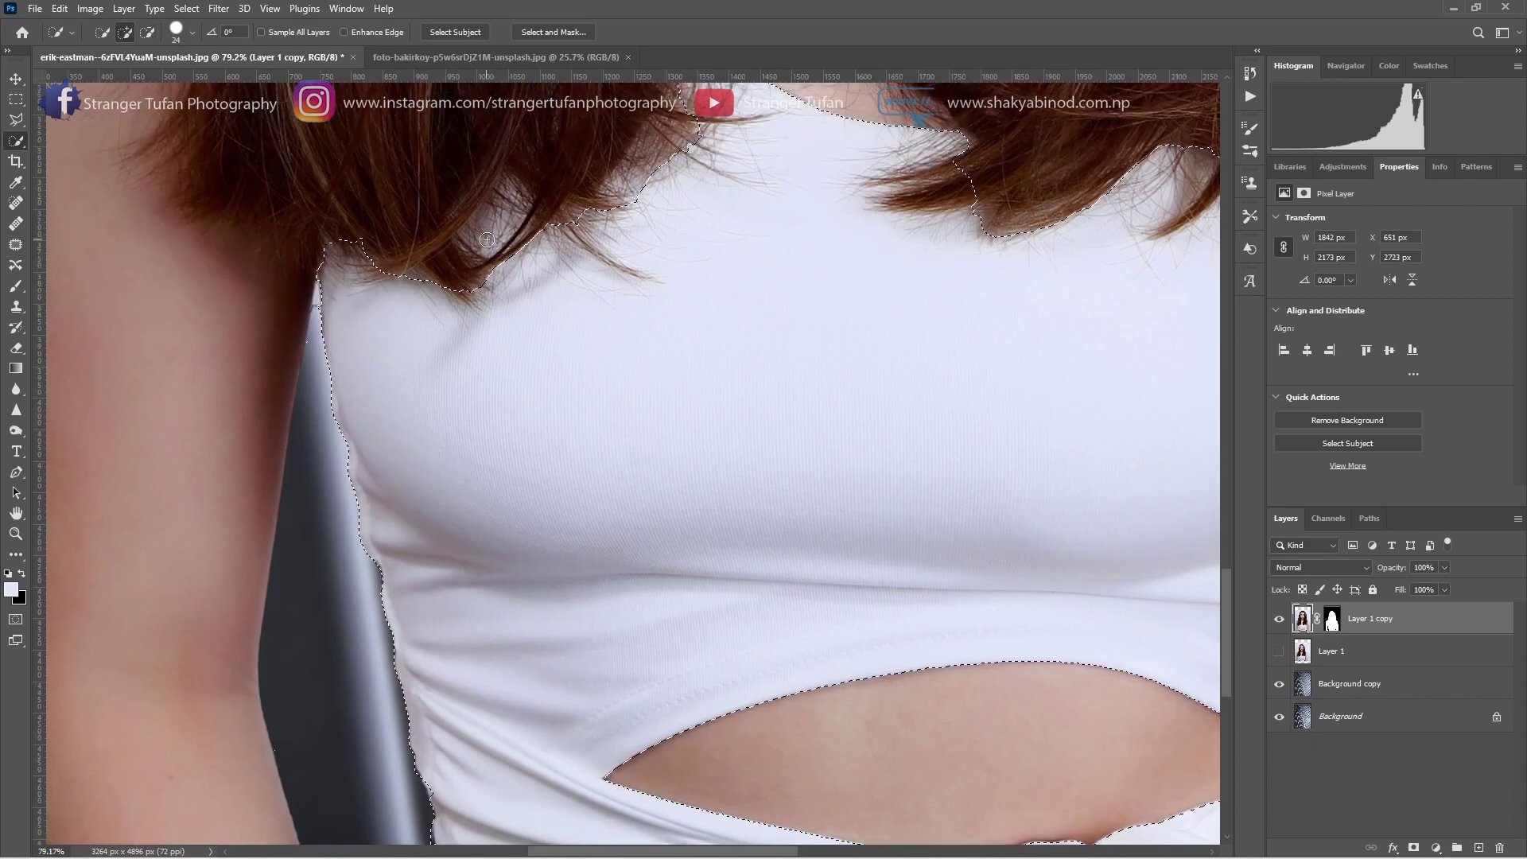
pyautogui.click(493, 224)
pyautogui.moveTo(508, 188); pyautogui.dragTo(582, 237)
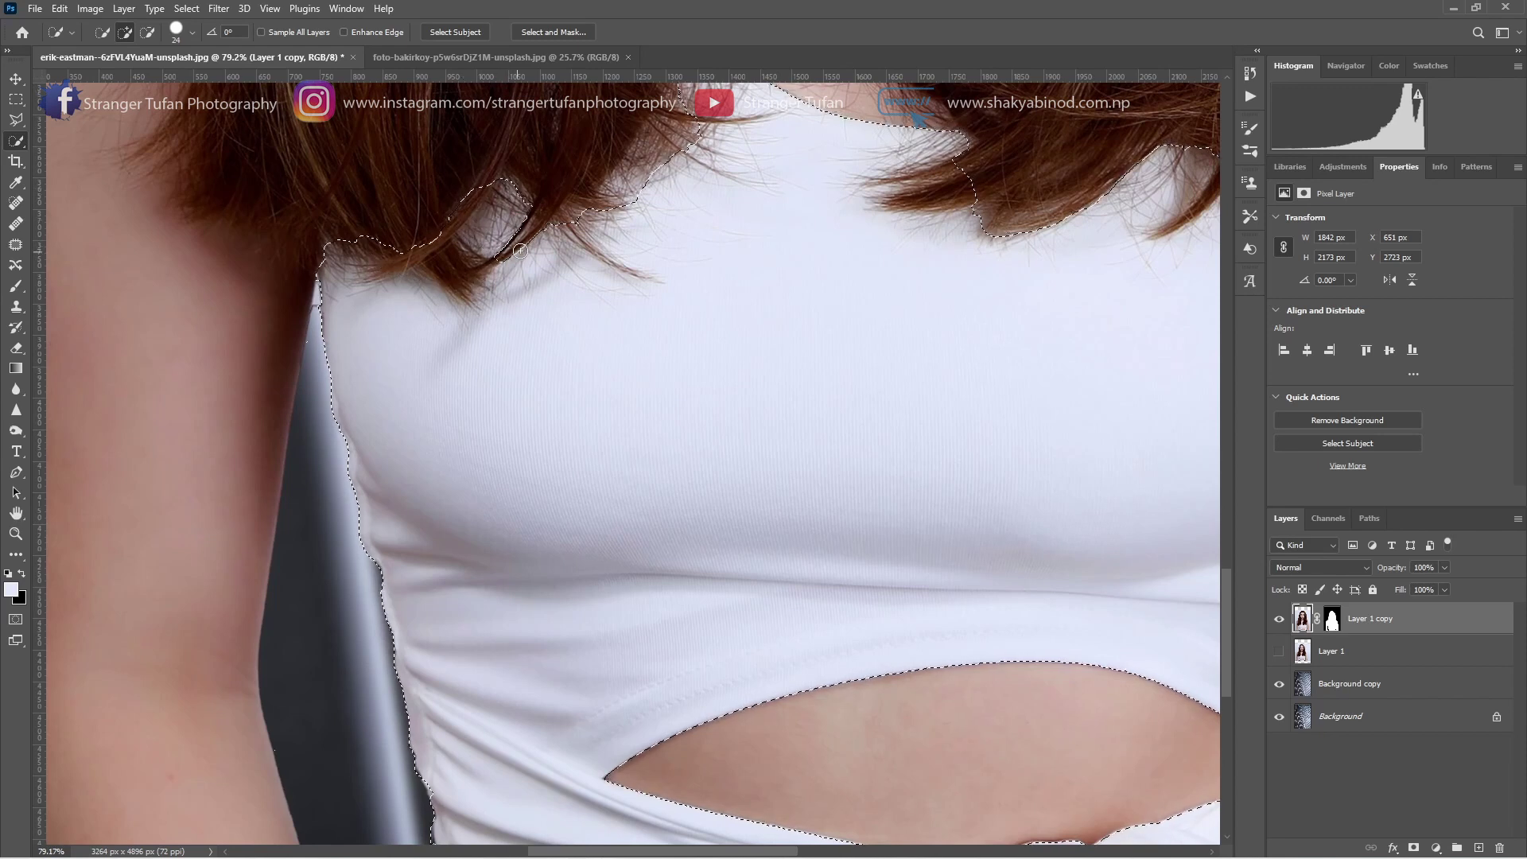
pyautogui.keyDown('alt'); pyautogui.moveTo(439, 251); pyautogui.dragTo(499, 248); pyautogui.keyUp('alt')
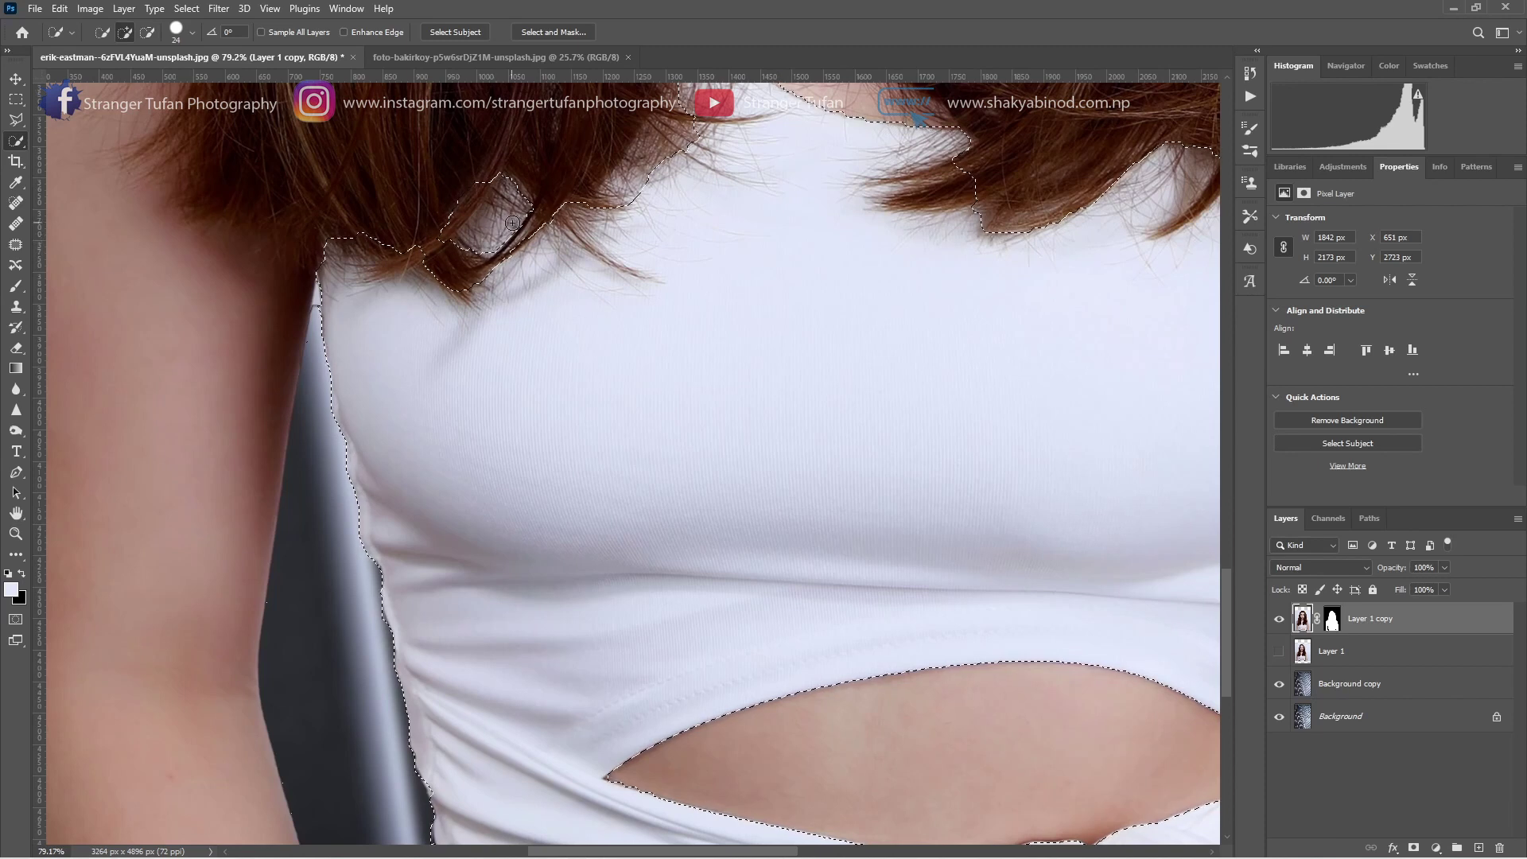
# - Subtract the hair at the left neckline from the selection
pyautogui.scroll(2, 676, 319)
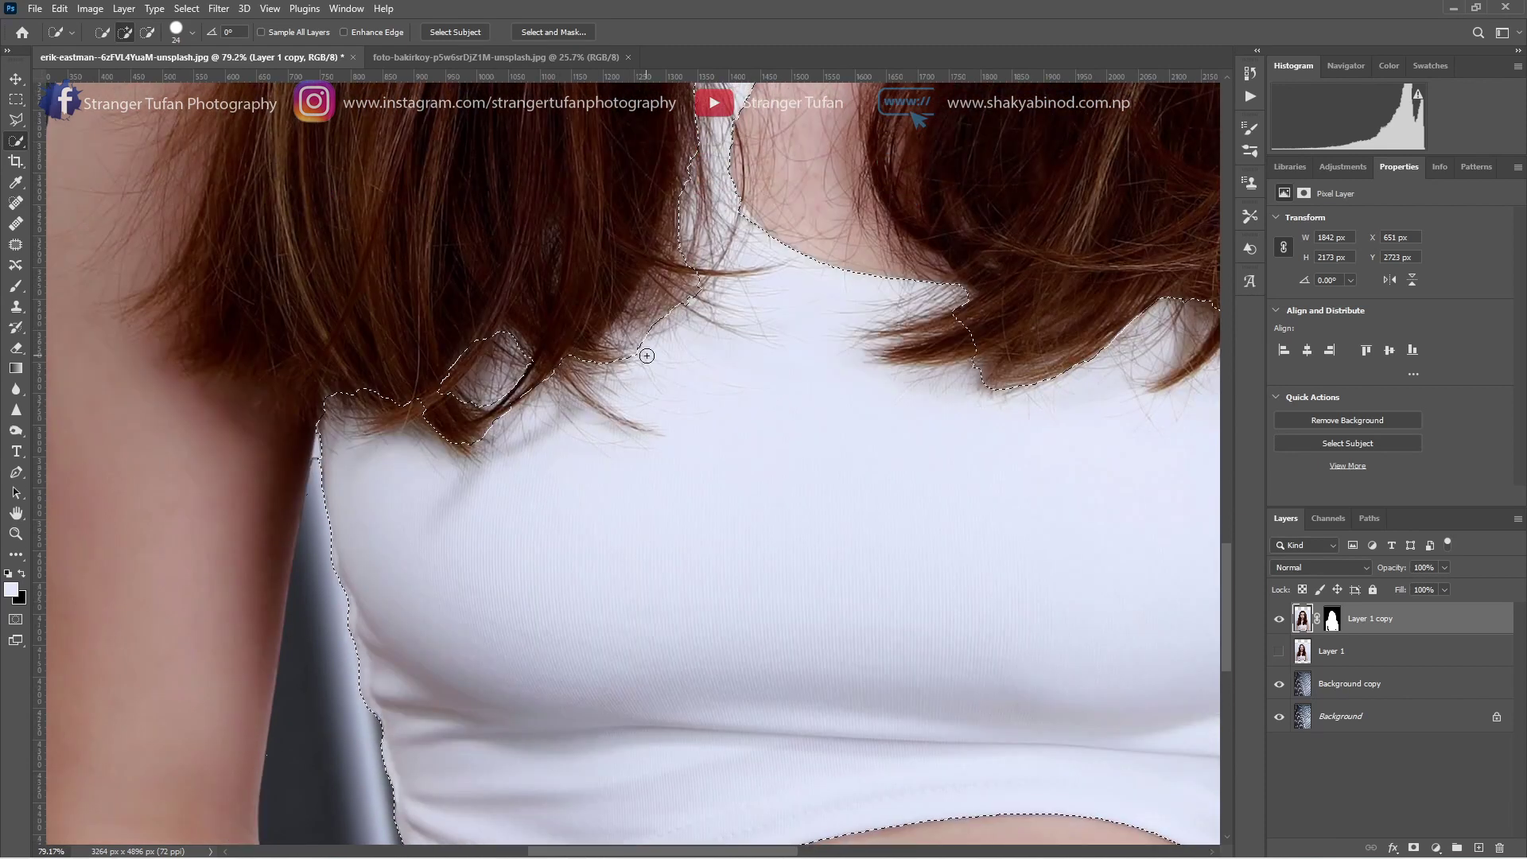
pyautogui.scroll(2, 728, 340)
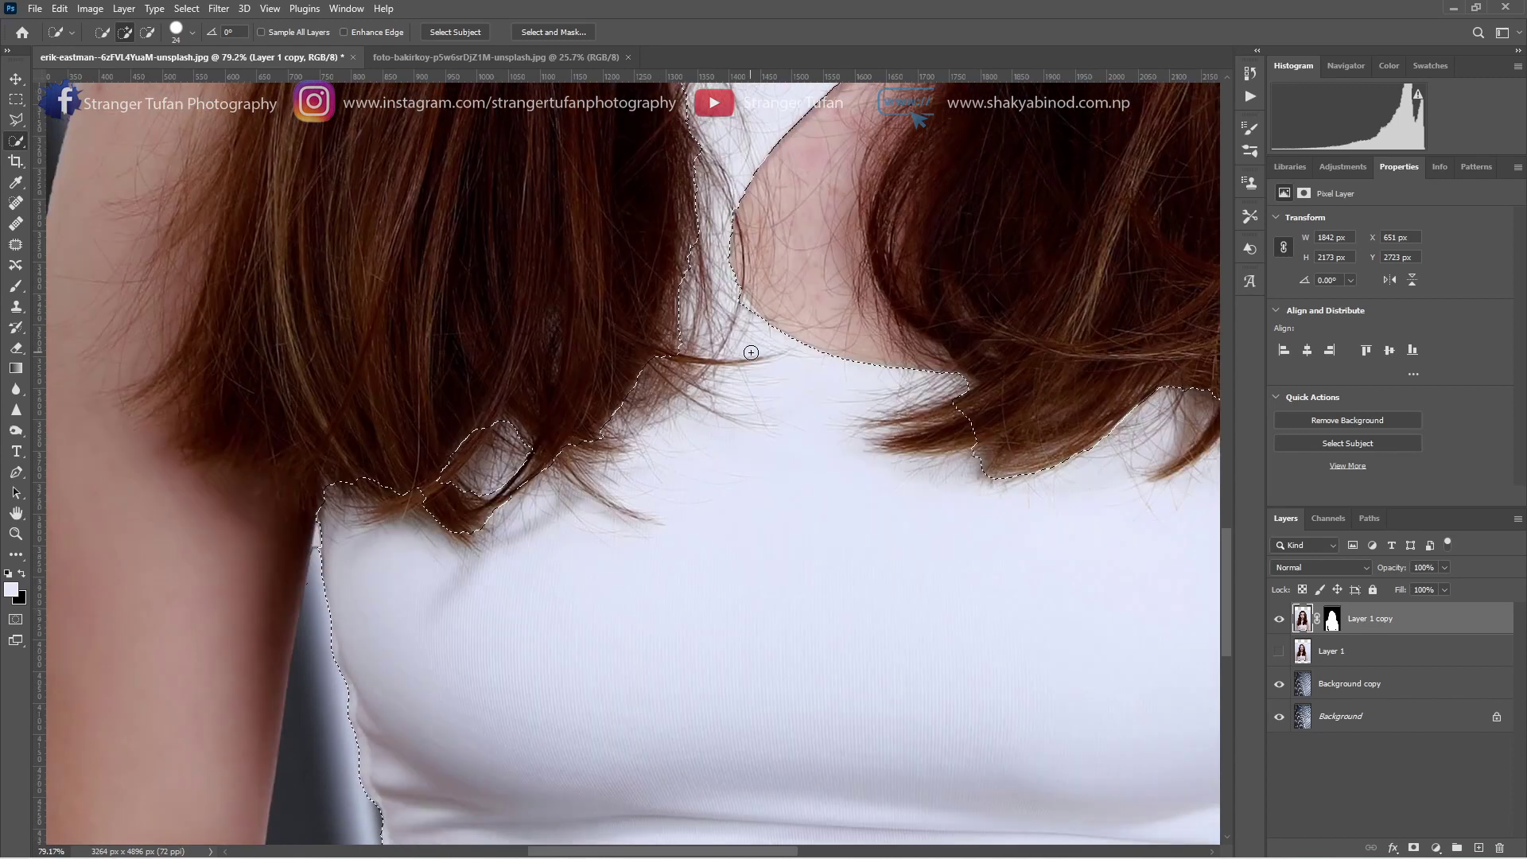
pyautogui.scroll(3, 726, 347)
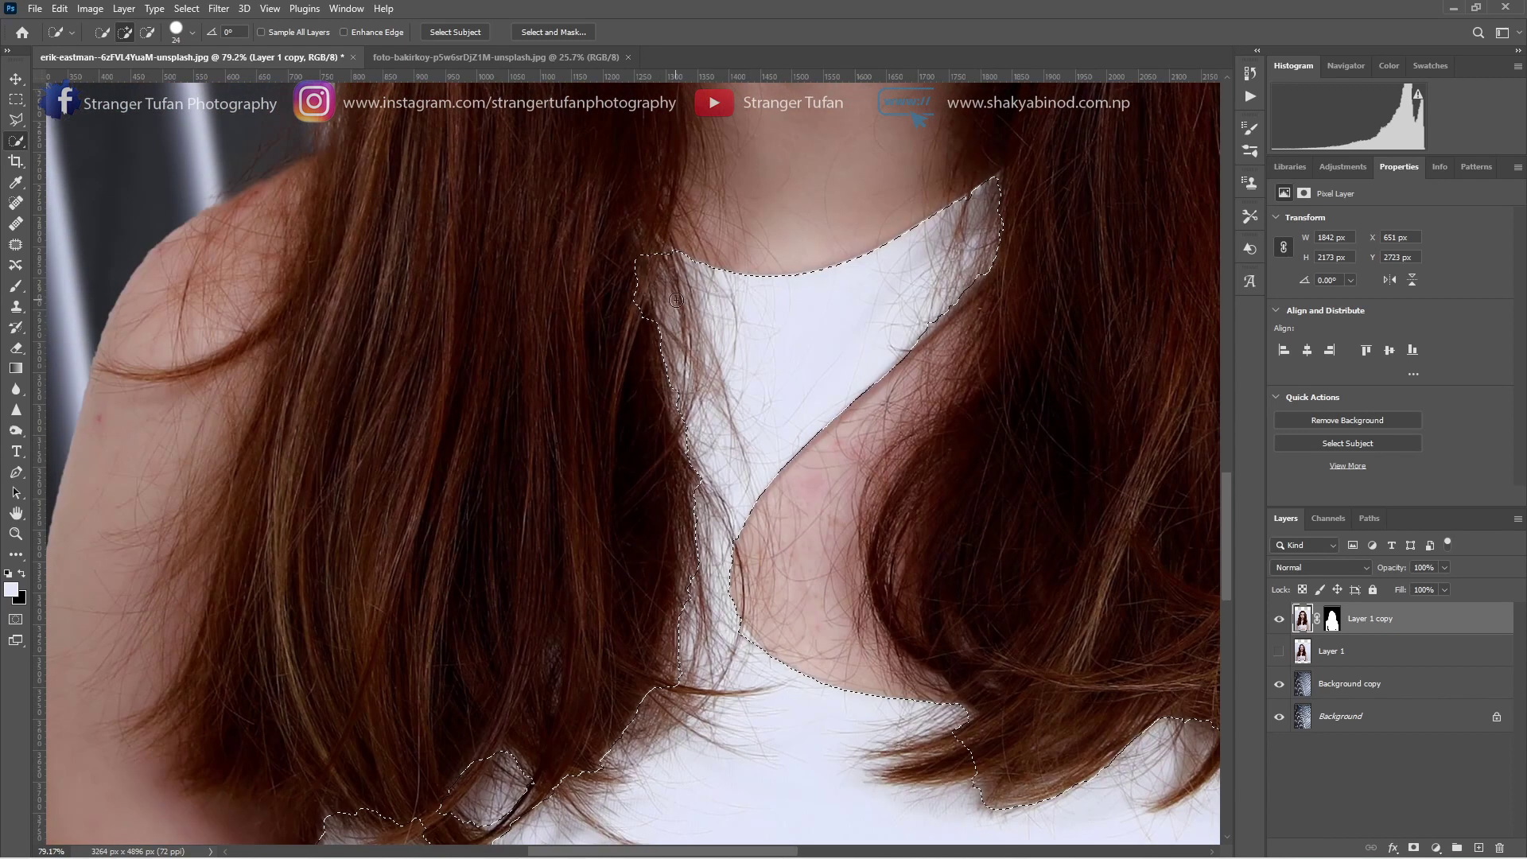
pyautogui.press('alt')
pyautogui.moveTo(643, 265); pyautogui.dragTo(640, 306)
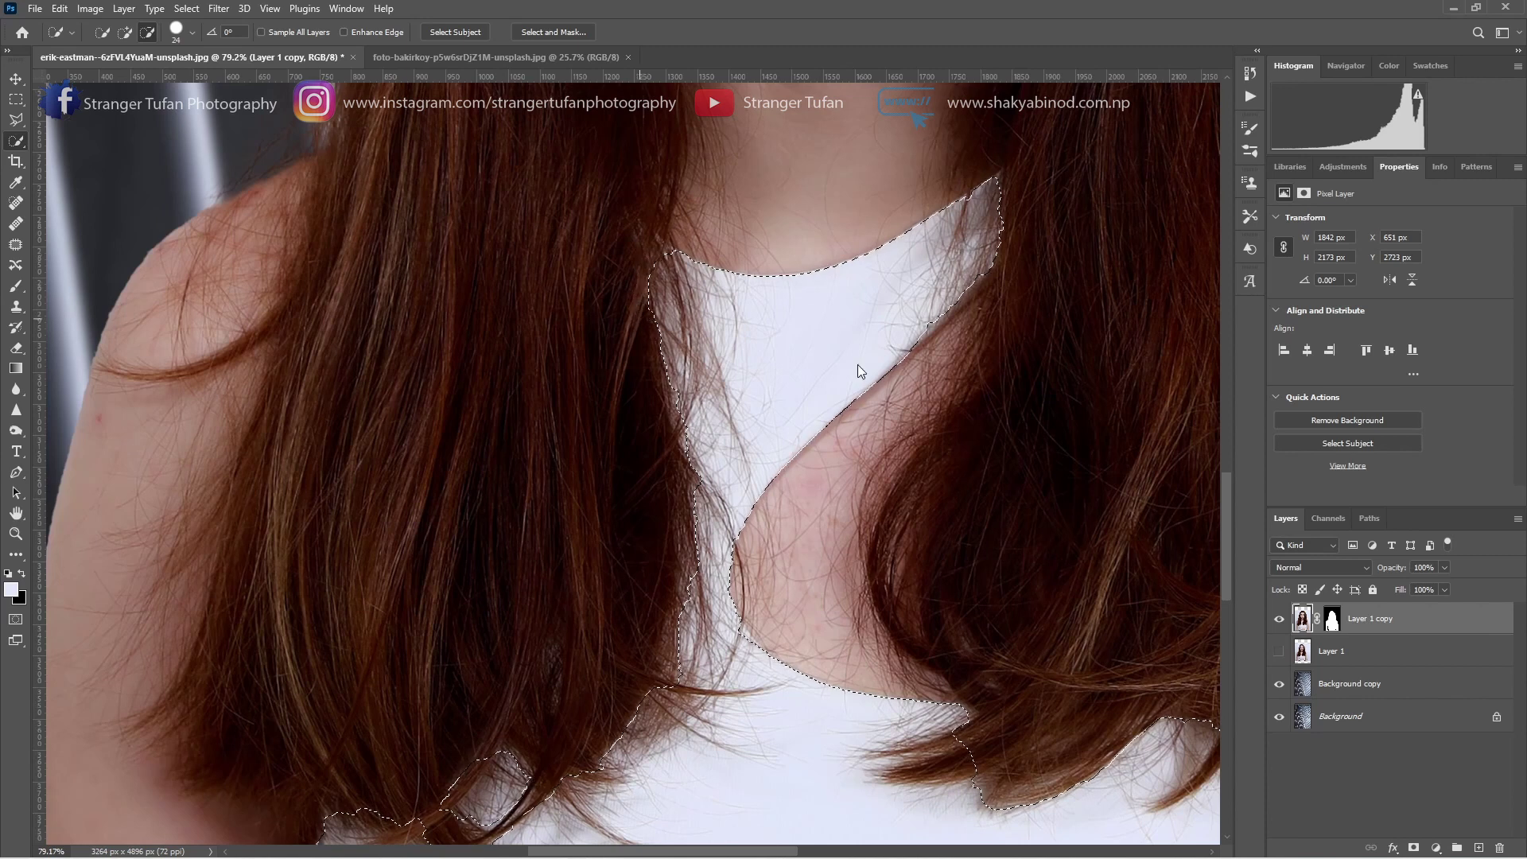
pyautogui.press('alt')
pyautogui.scroll(2, 1023, 217)
pyautogui.scroll(2, 995, 313)
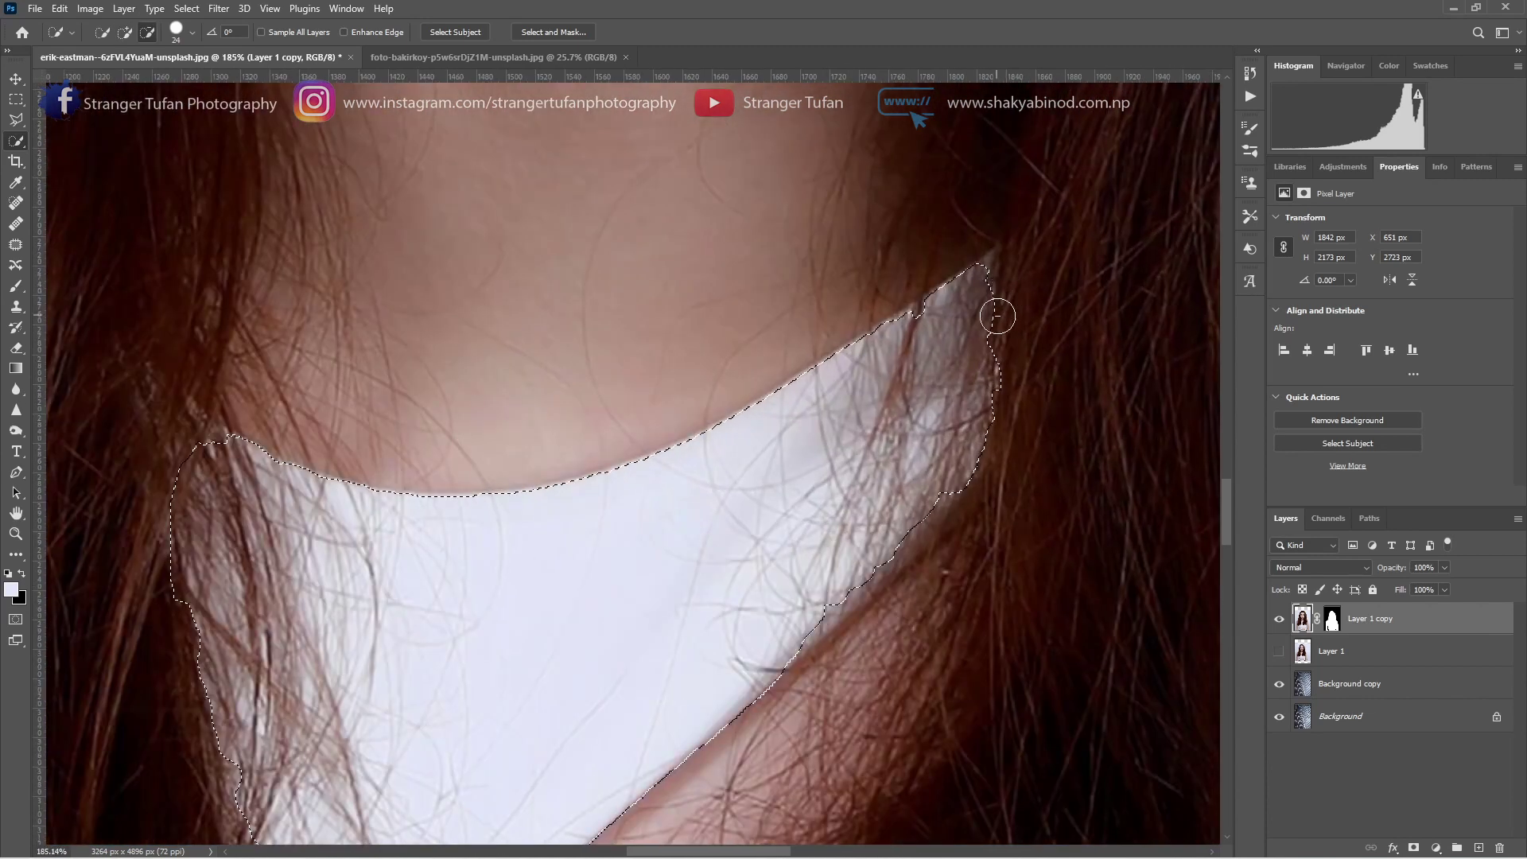
pyautogui.scroll(2, 986, 334)
# - Shrink the brush to 4 px and refine the neckline's top tip and edge
pyautogui.keyDown('alt'); pyautogui.rightClick(989, 382); pyautogui.keyUp('alt')
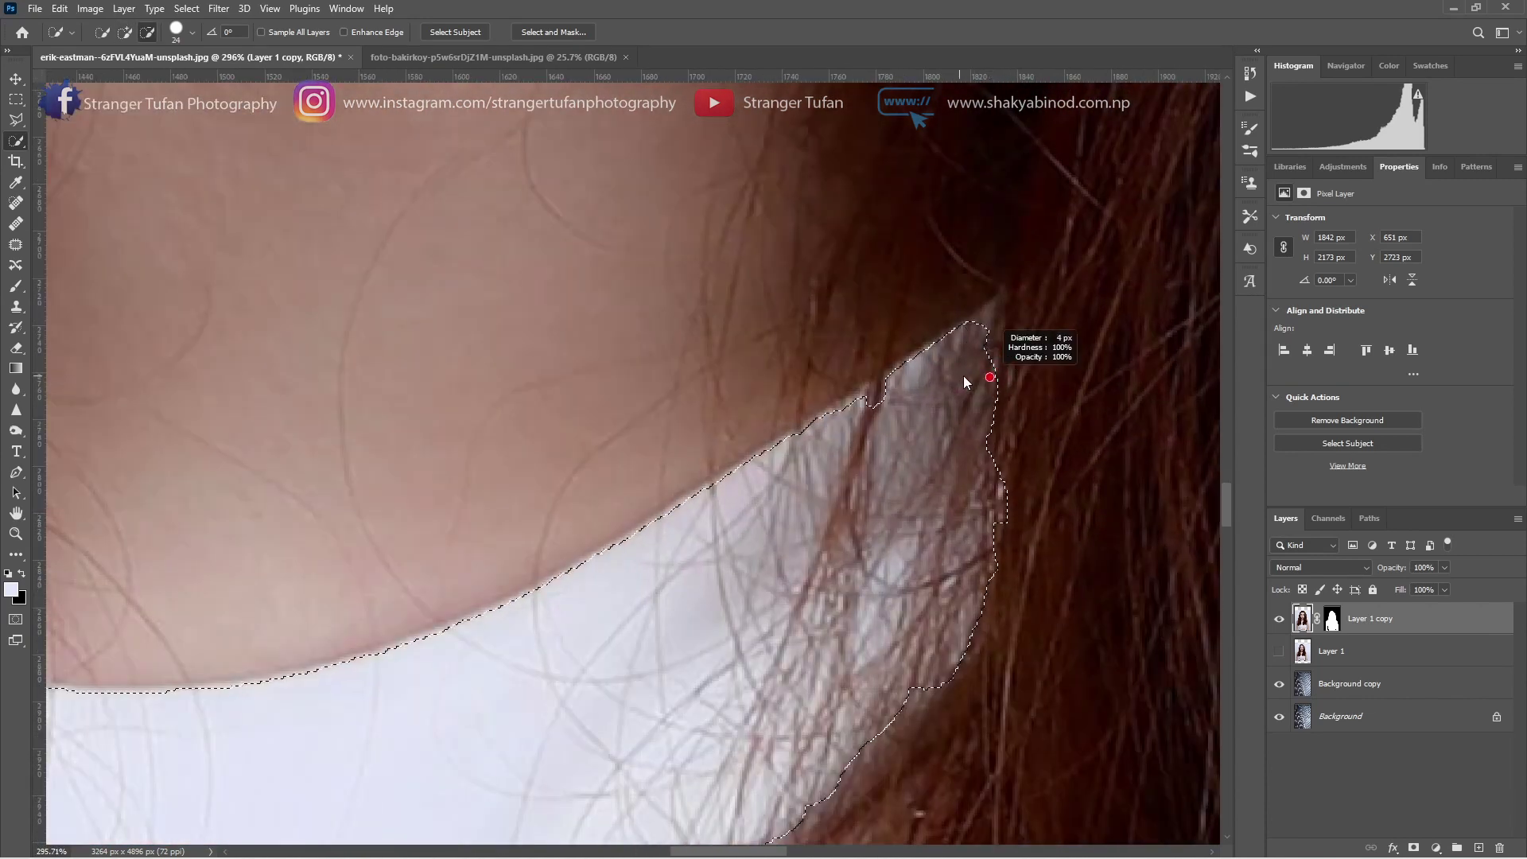
pyautogui.click(944, 365)
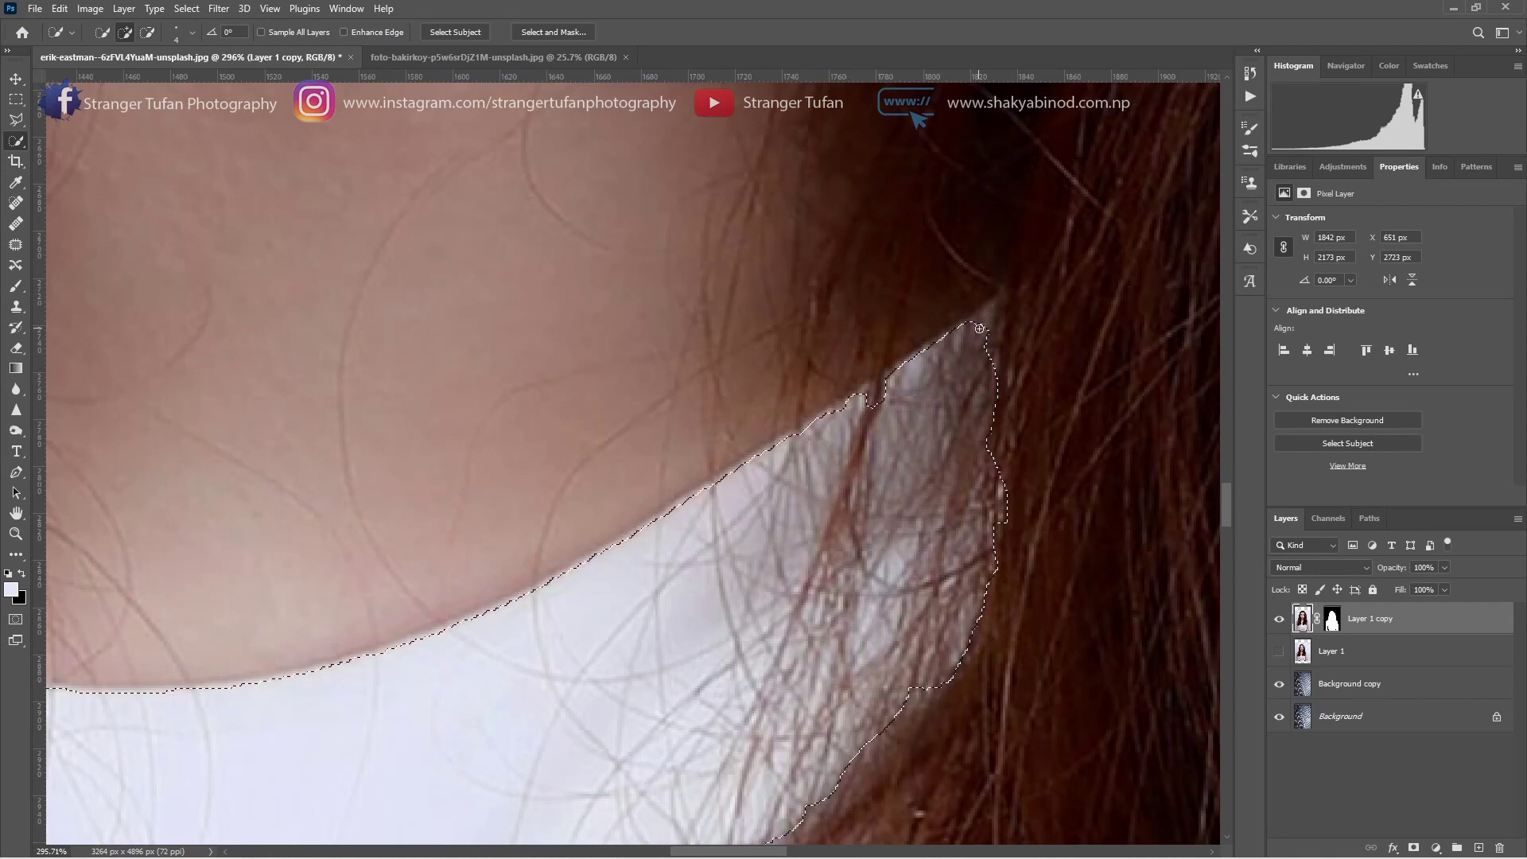
pyautogui.scroll(-2, 994, 342)
pyautogui.scroll(-3, 994, 342)
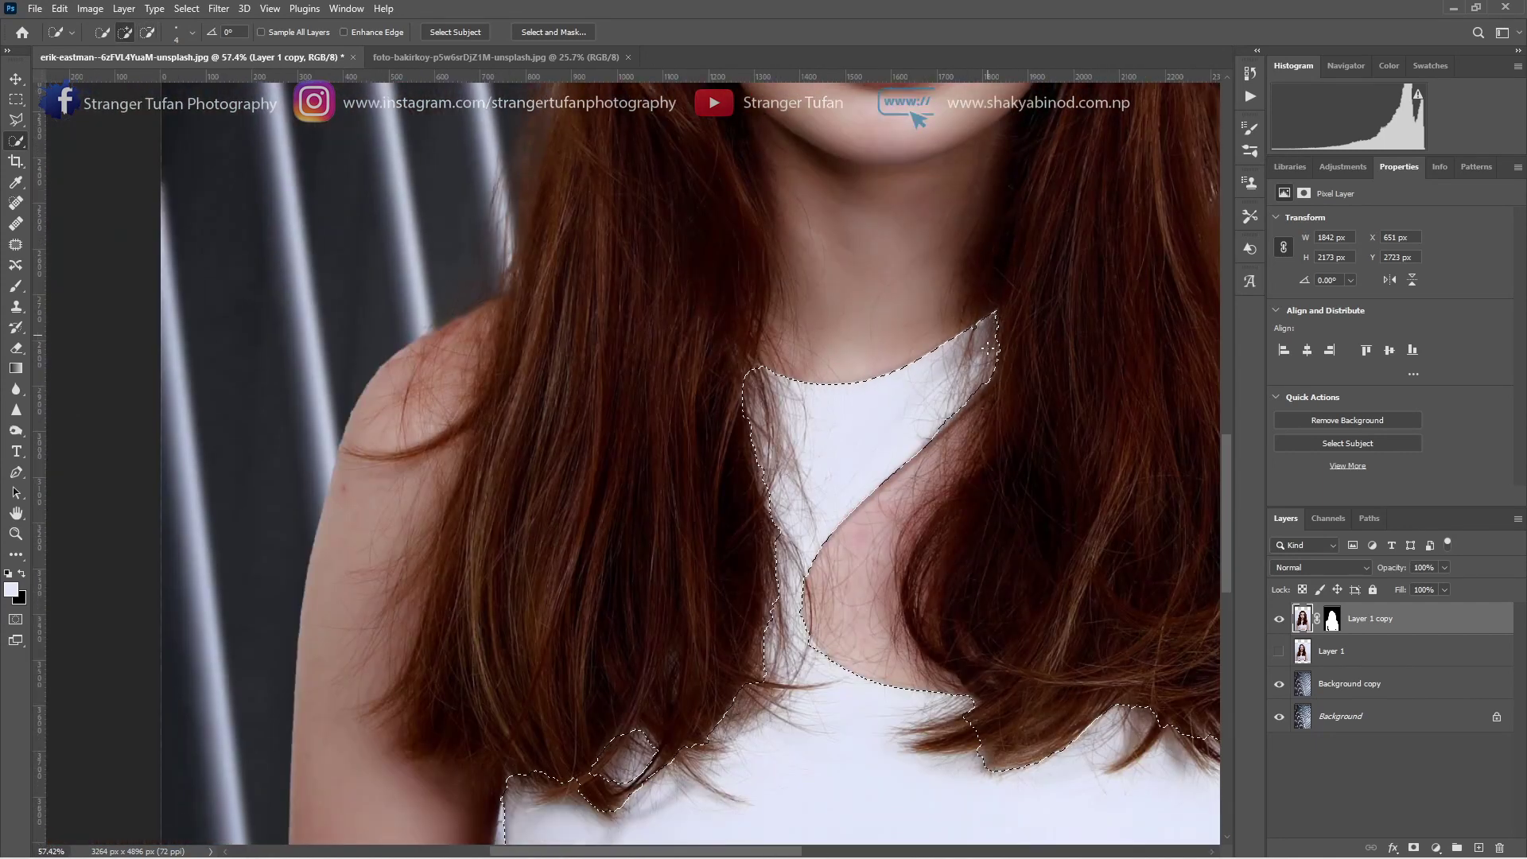
pyautogui.scroll(2, 982, 354)
pyautogui.scroll(1, 977, 364)
pyautogui.scroll(1, 976, 363)
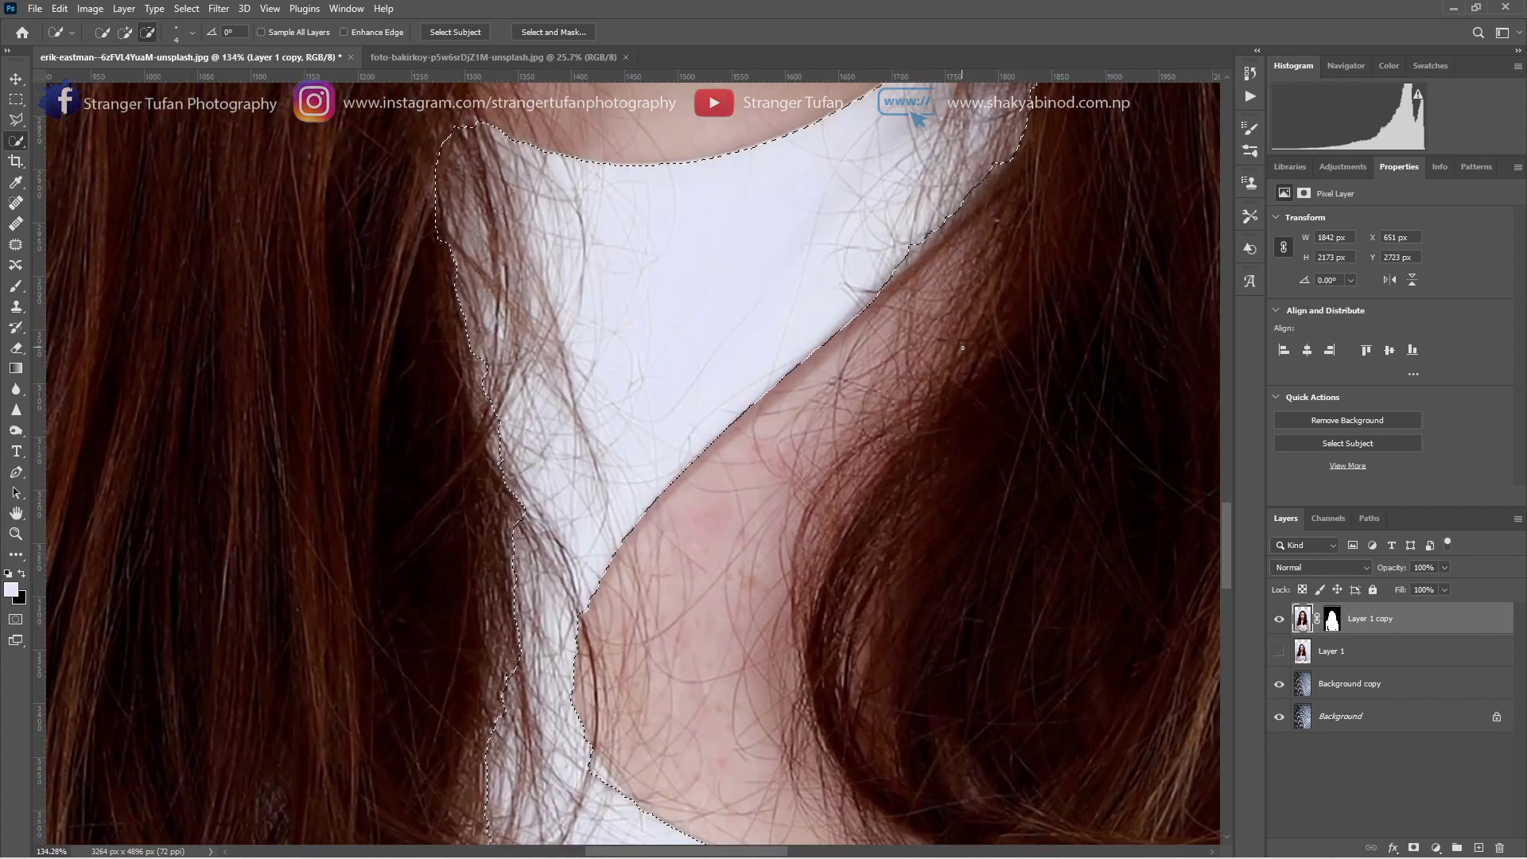
pyautogui.scroll(1, 986, 254)
pyautogui.scroll(1, 986, 255)
pyautogui.moveTo(836, 305); pyautogui.dragTo(934, 205)
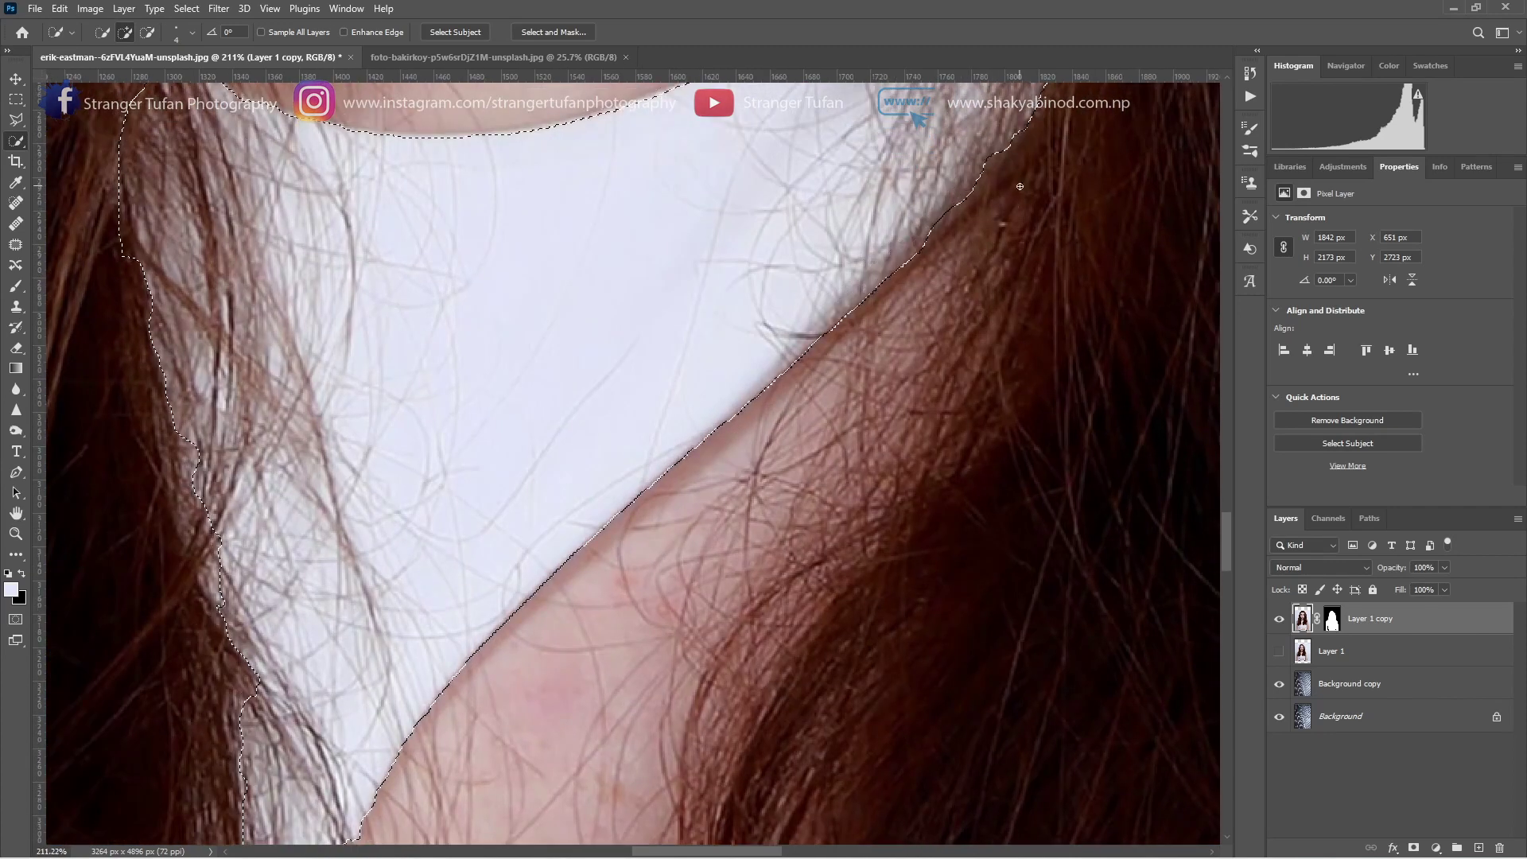
# - Refine the selection along the neck contour and around hair tips over the shirt
pyautogui.scroll(-2, 1019, 186)
pyautogui.scroll(-1, 957, 310)
pyautogui.scroll(-1, 943, 323)
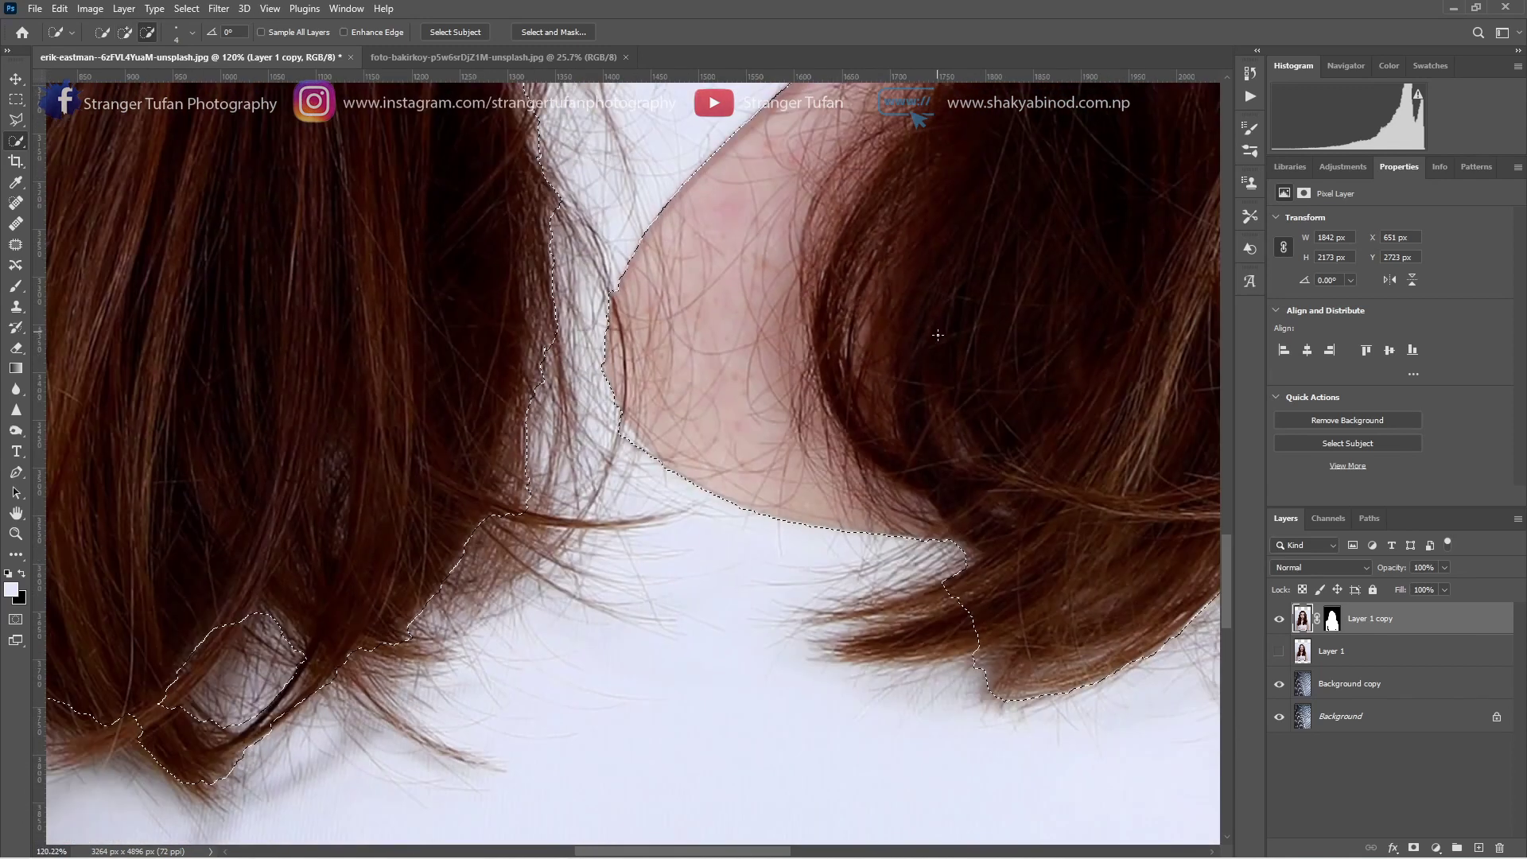
pyautogui.scroll(2, 955, 541)
pyautogui.scroll(2, 963, 571)
pyautogui.moveTo(949, 543); pyautogui.dragTo(961, 543)
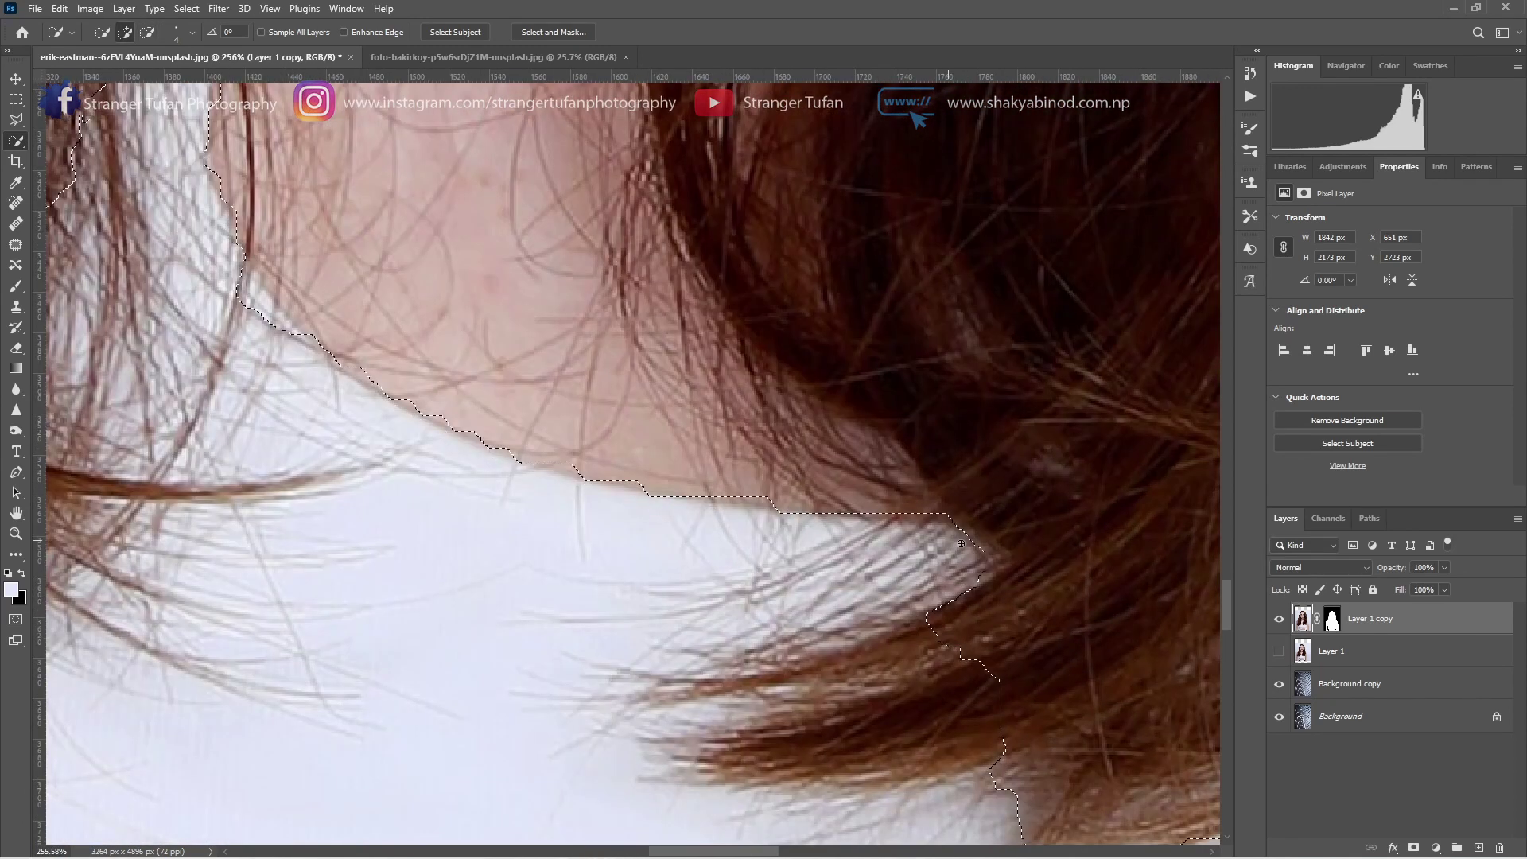
pyautogui.scroll(-1, 930, 556)
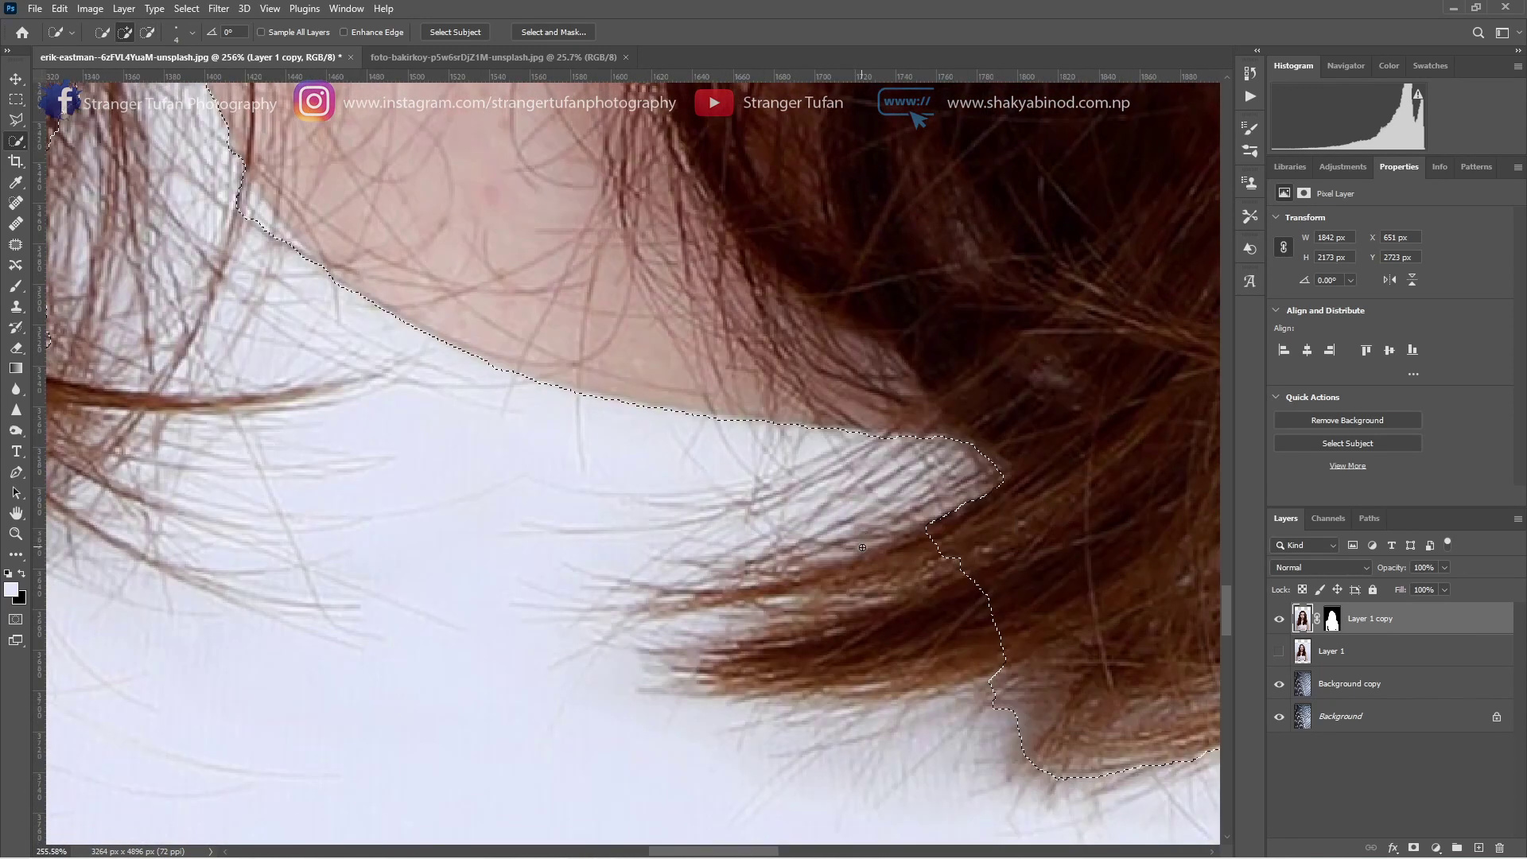
pyautogui.scroll(-2, 863, 547)
pyautogui.scroll(-1, 955, 551)
pyautogui.scroll(-1, 998, 515)
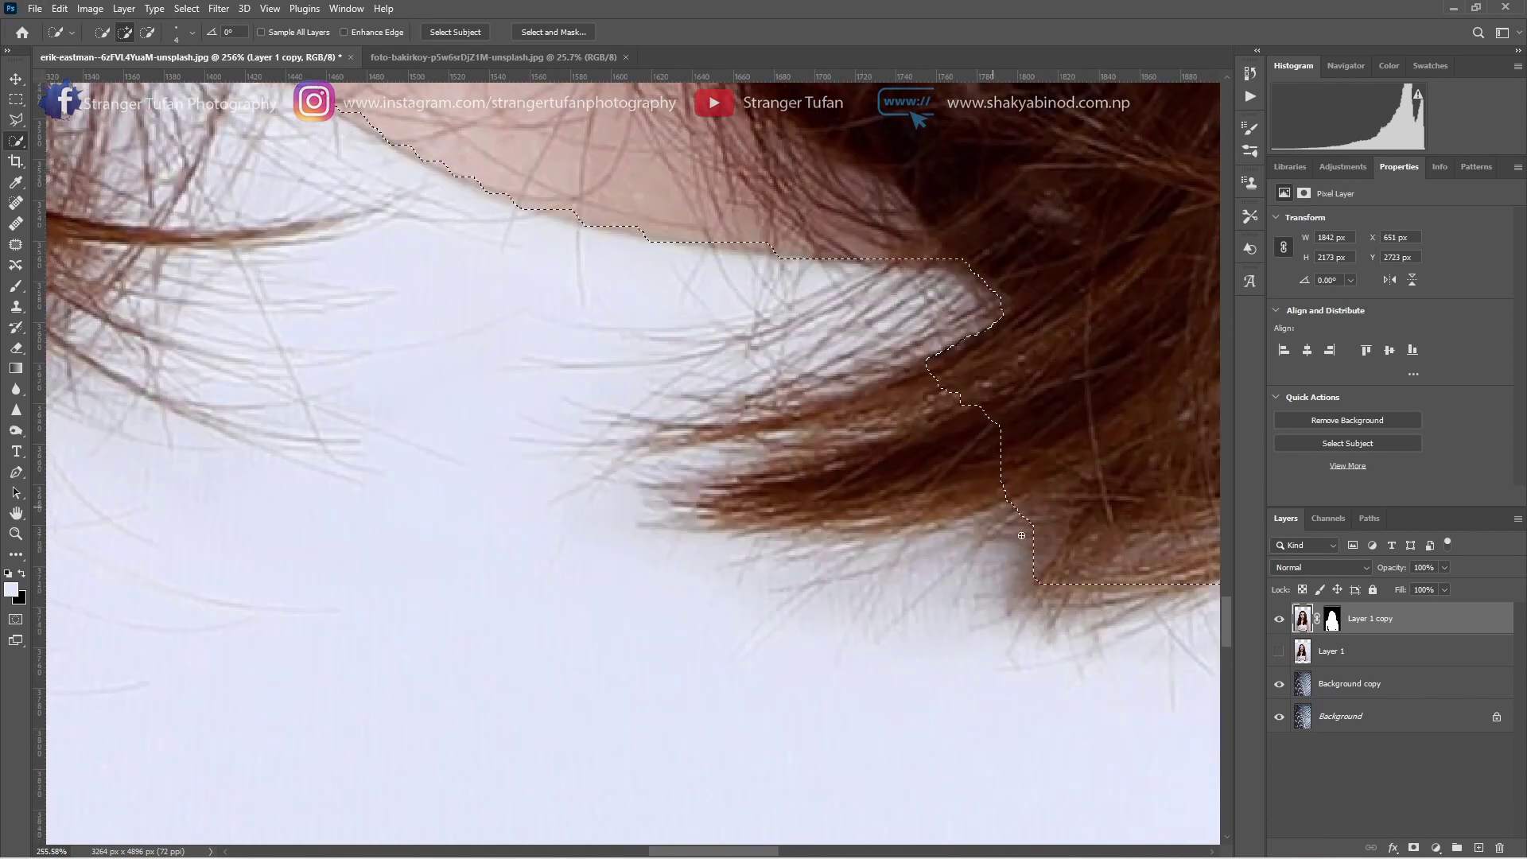
pyautogui.scroll(-3, 1034, 489)
pyautogui.moveTo(1039, 485); pyautogui.dragTo(983, 506)
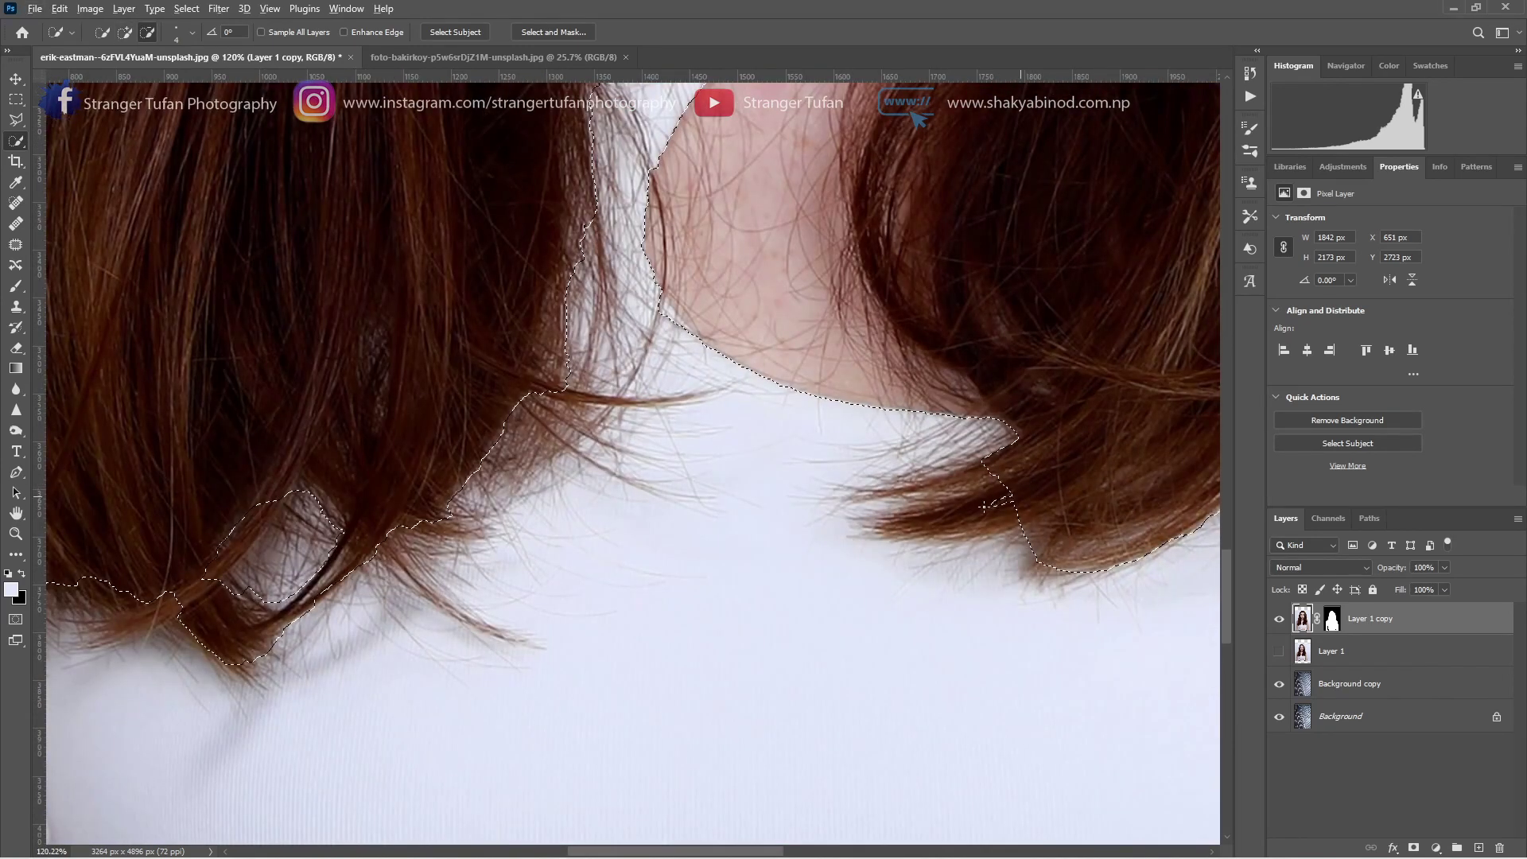
pyautogui.scroll(3, 990, 501)
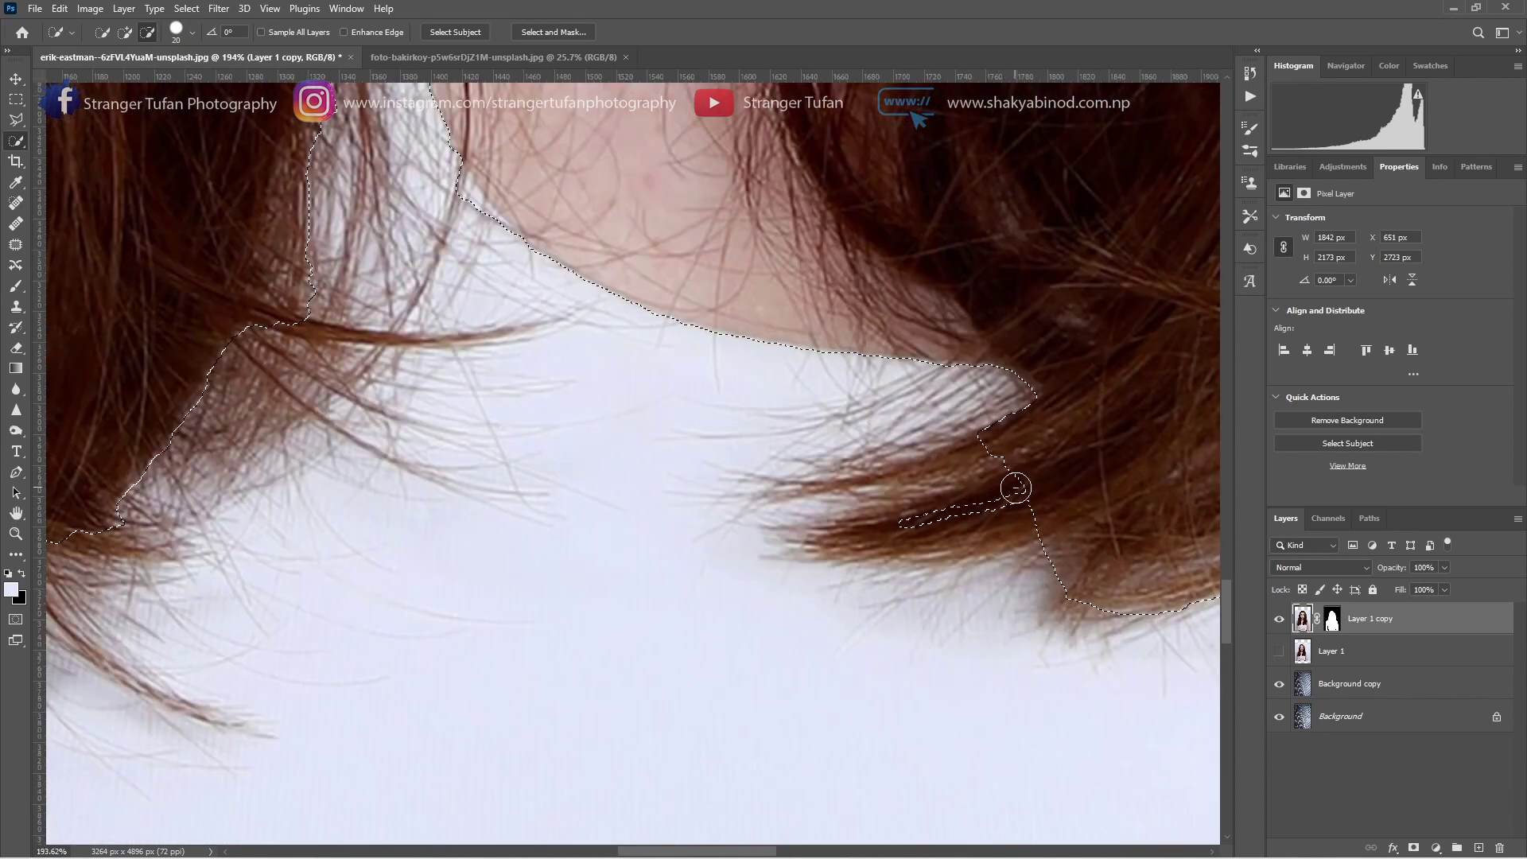
pyautogui.moveTo(1002, 489)
pyautogui.mouseDown()
pyautogui.moveTo(931, 518)
pyautogui.moveTo(929, 539)
pyautogui.moveTo(1033, 506)
pyautogui.mouseUp()
pyautogui.scroll(-2, 1033, 506)
pyautogui.scroll(-2, 1034, 506)
pyautogui.scroll(-1, 1034, 506)
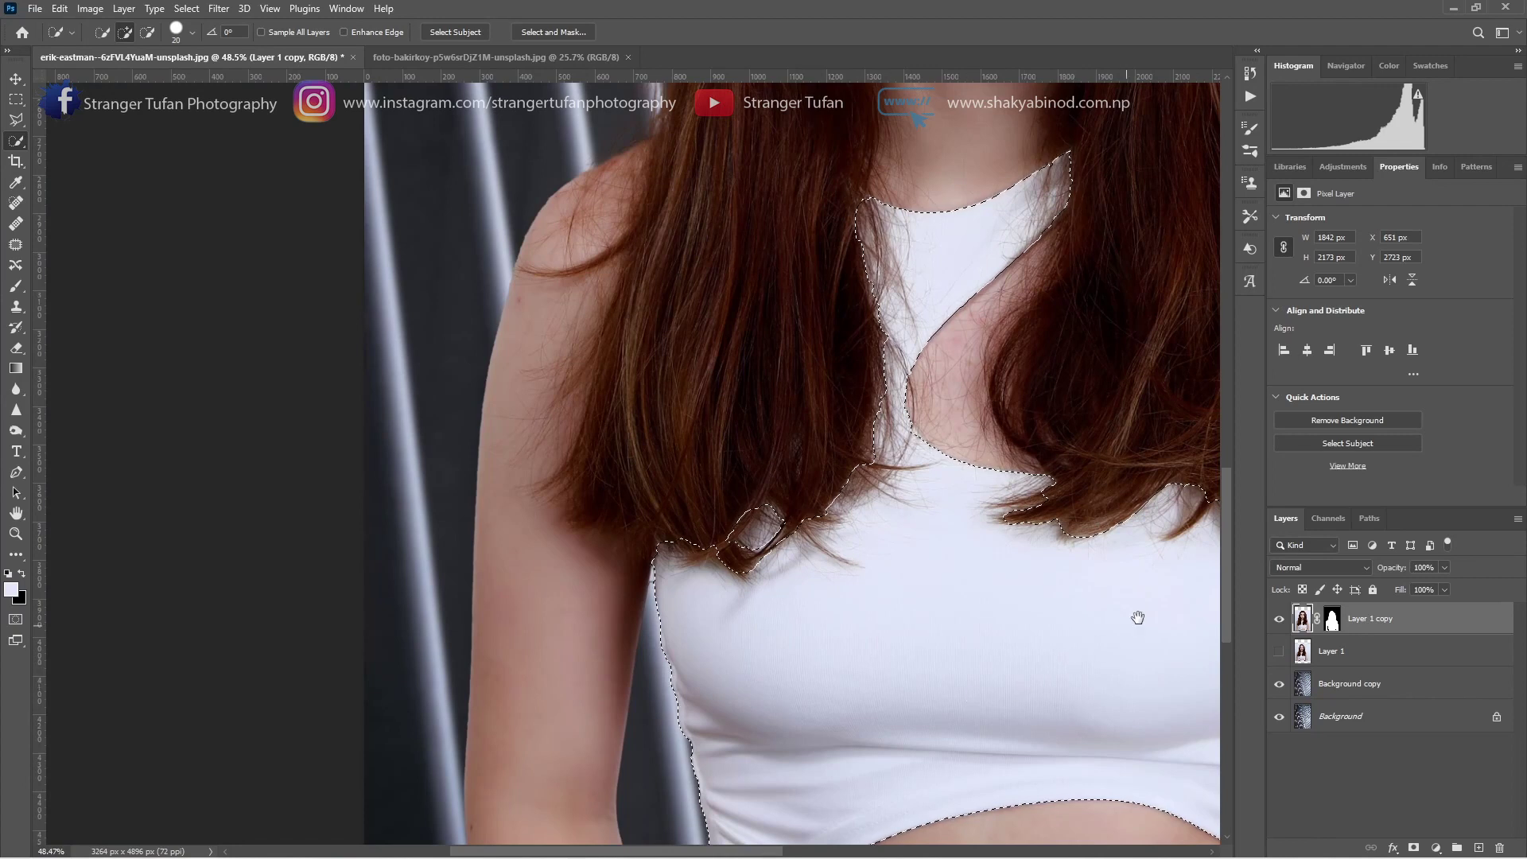
# - Remove the background beside the right arm from the top's selection
pyautogui.moveTo(1137, 618)
pyautogui.mouseDown()
pyautogui.moveTo(792, 529)
pyautogui.moveTo(861, 617)
pyautogui.mouseUp()
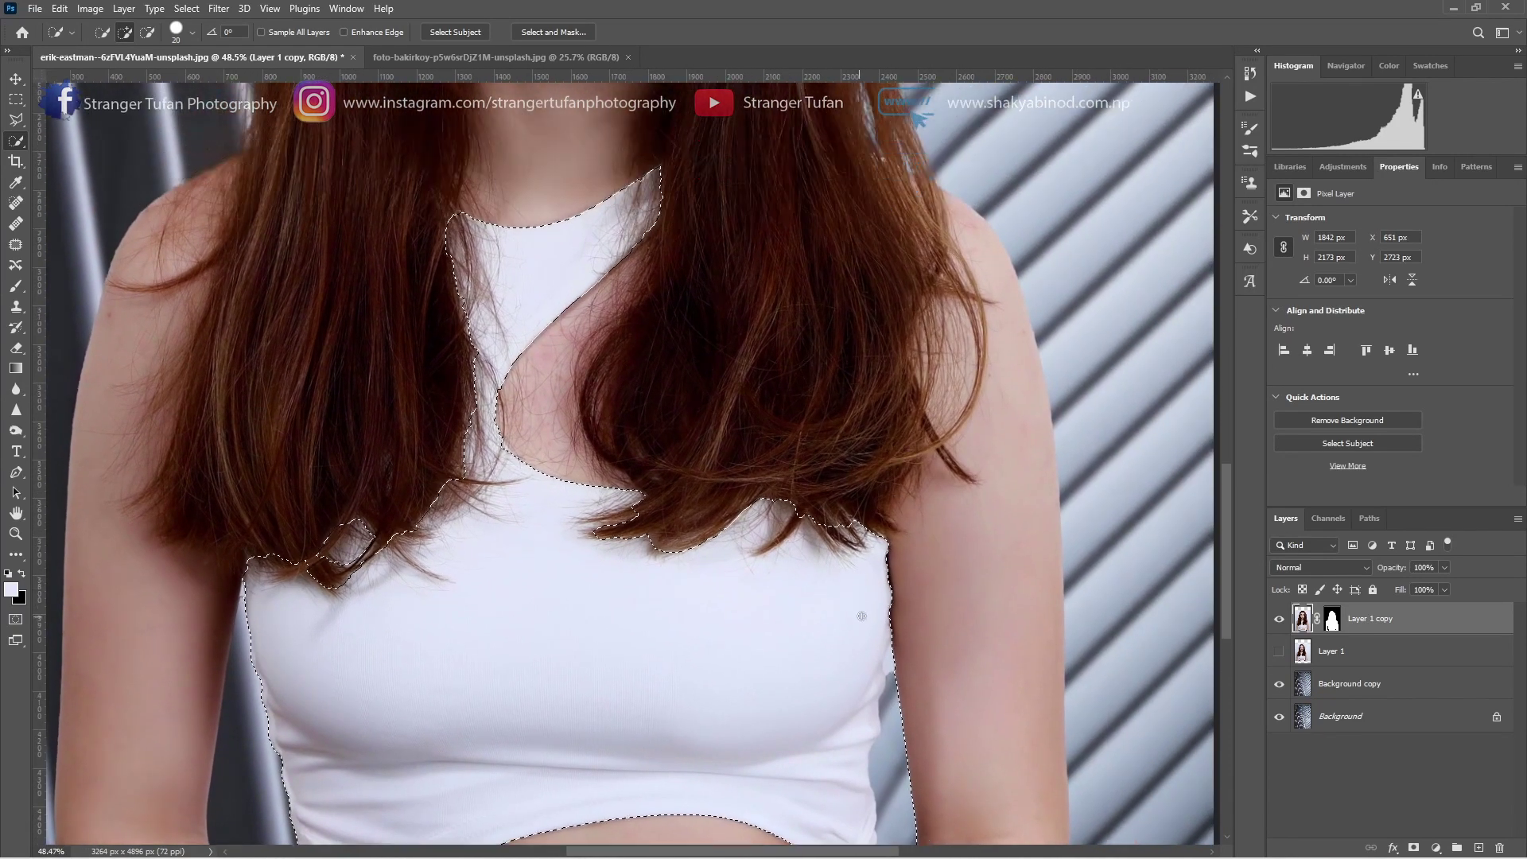
pyautogui.scroll(-2, 861, 616)
pyautogui.press('alt')
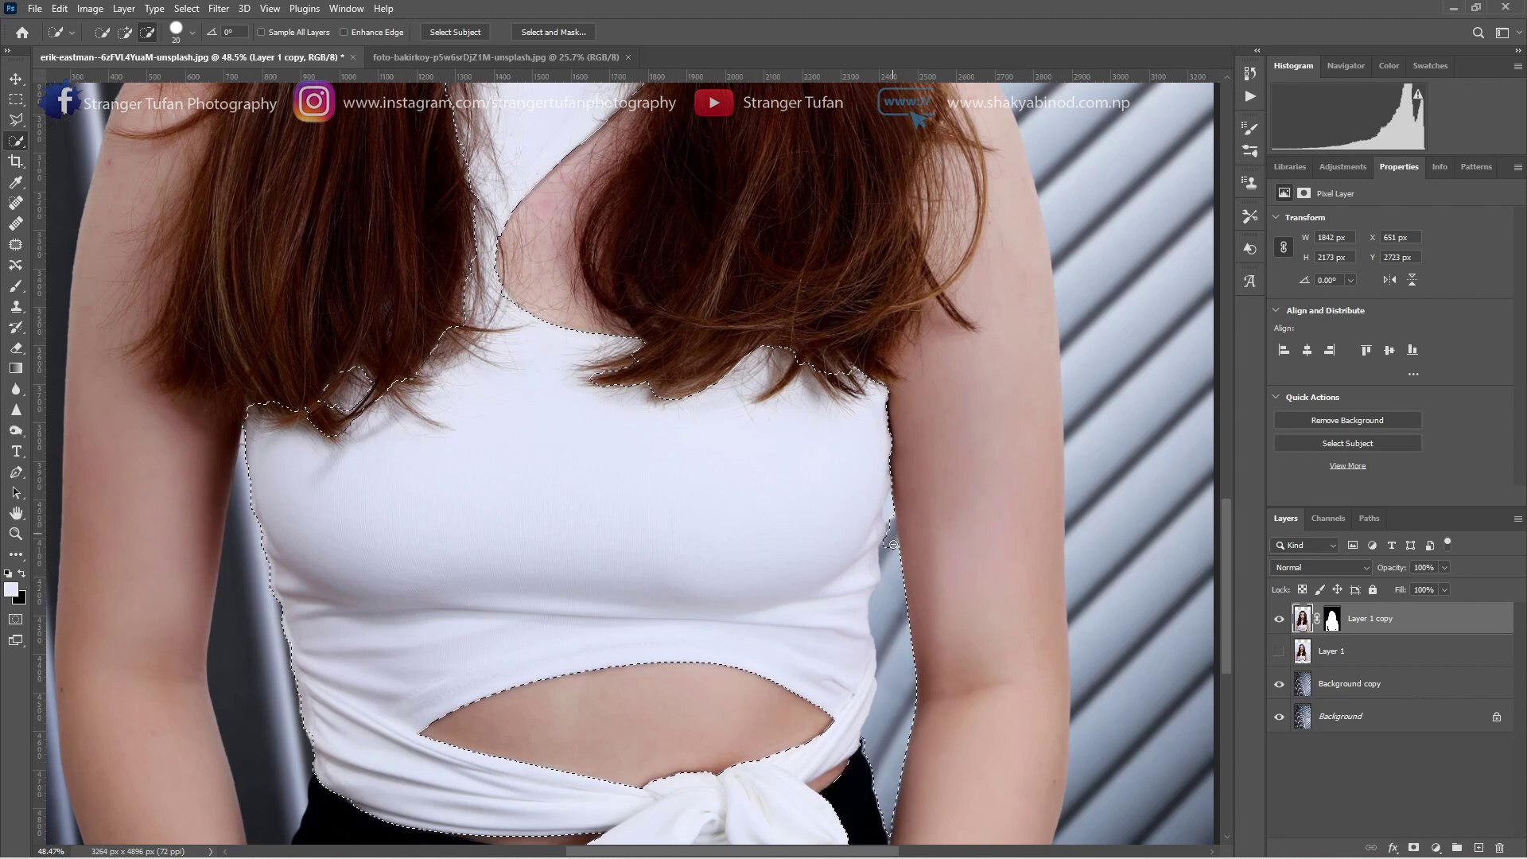
pyautogui.moveTo(894, 526); pyautogui.dragTo(851, 785)
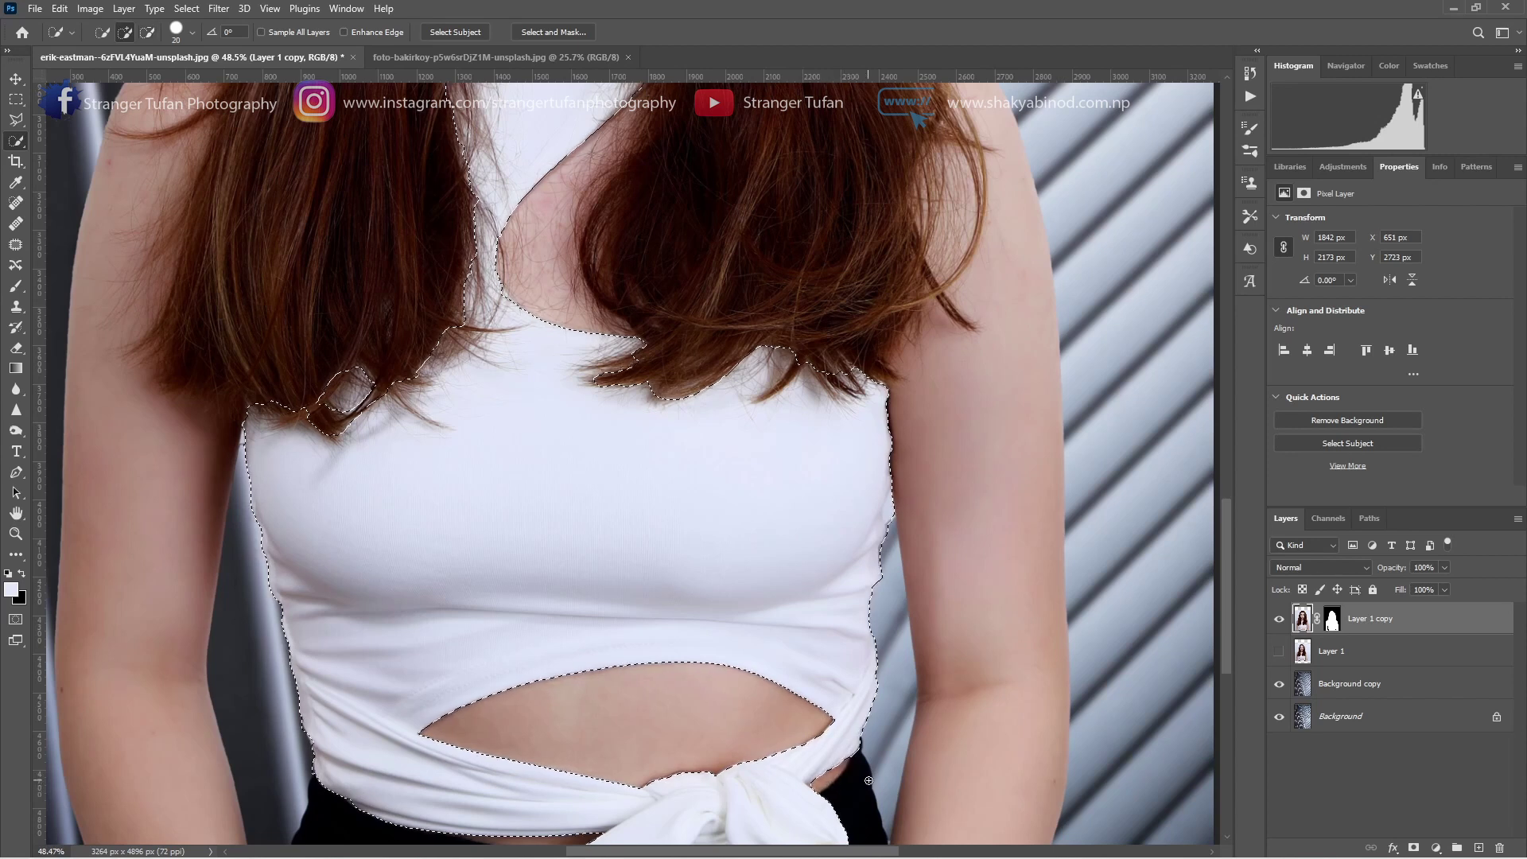
pyautogui.scroll(1, 938, 616)
pyautogui.scroll(3, 938, 617)
pyautogui.scroll(3, 914, 597)
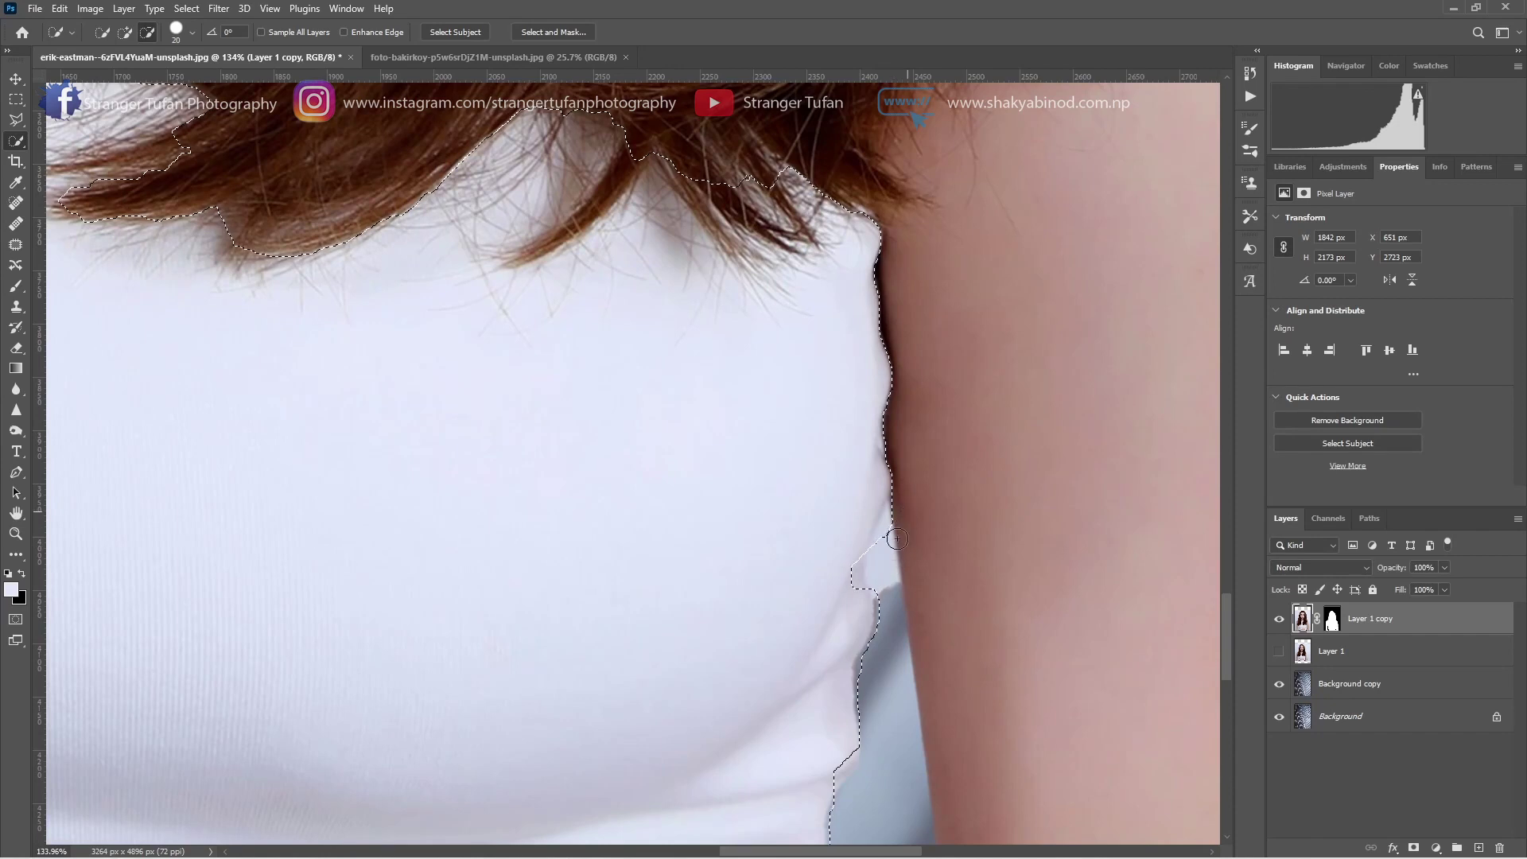
pyautogui.moveTo(896, 539); pyautogui.dragTo(902, 513)
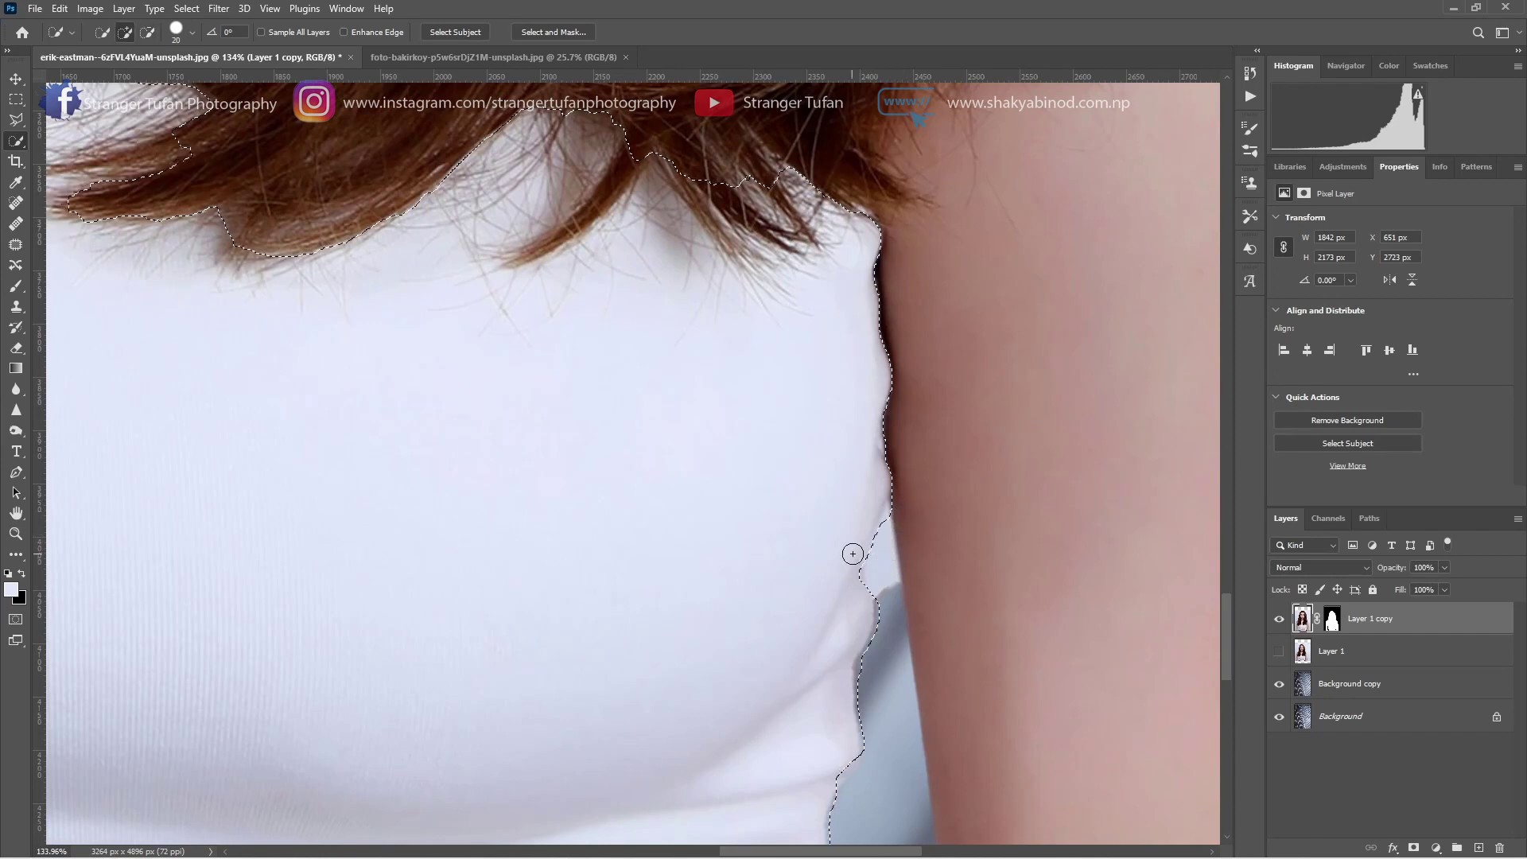
pyautogui.keyDown('alt'); pyautogui.click(857, 557); pyautogui.keyUp('alt')
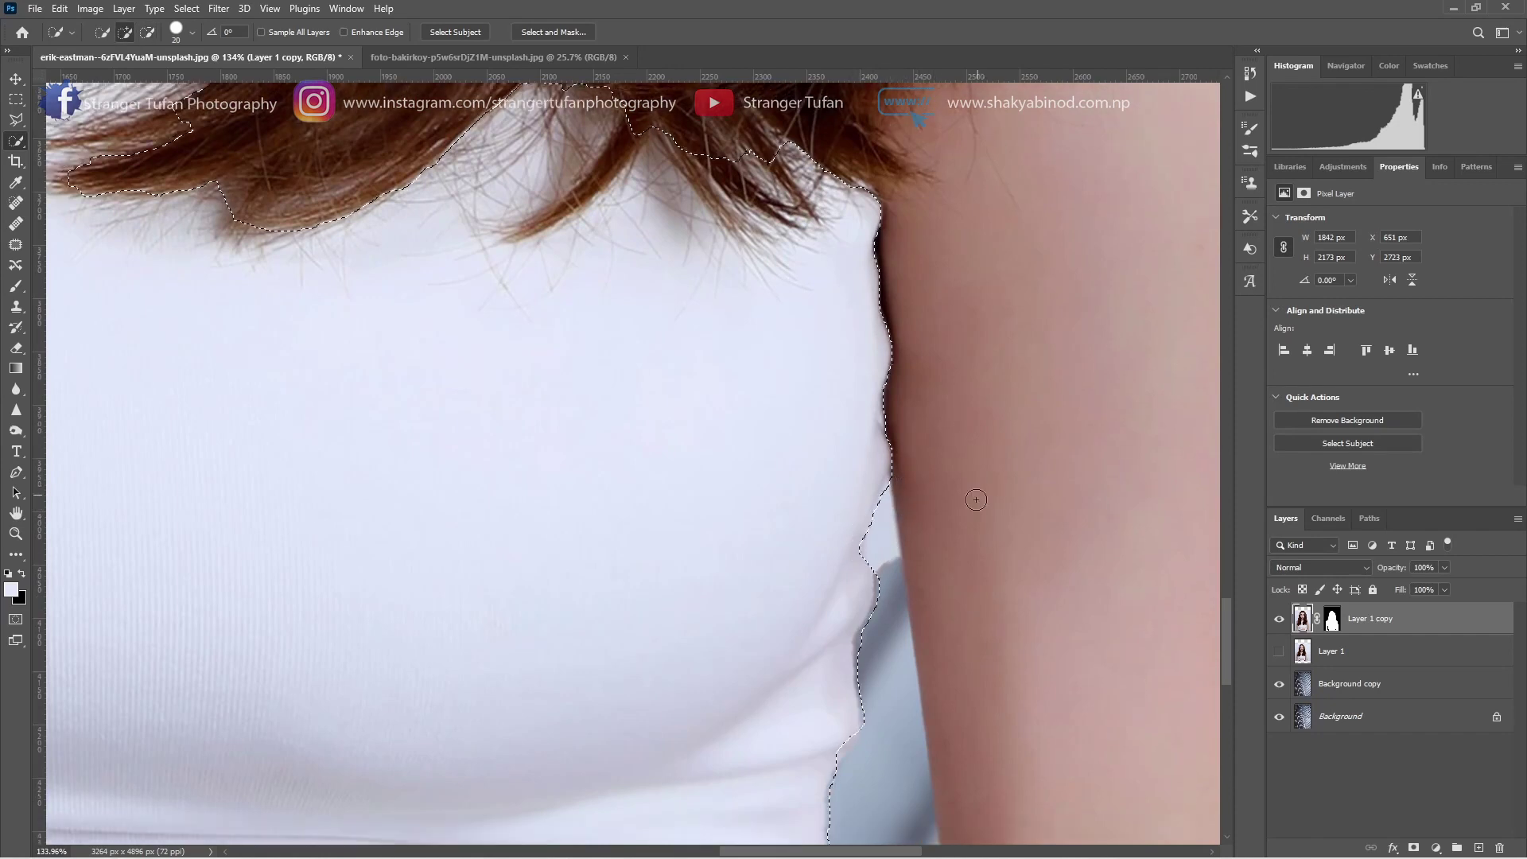
pyautogui.scroll(-5, 915, 453)
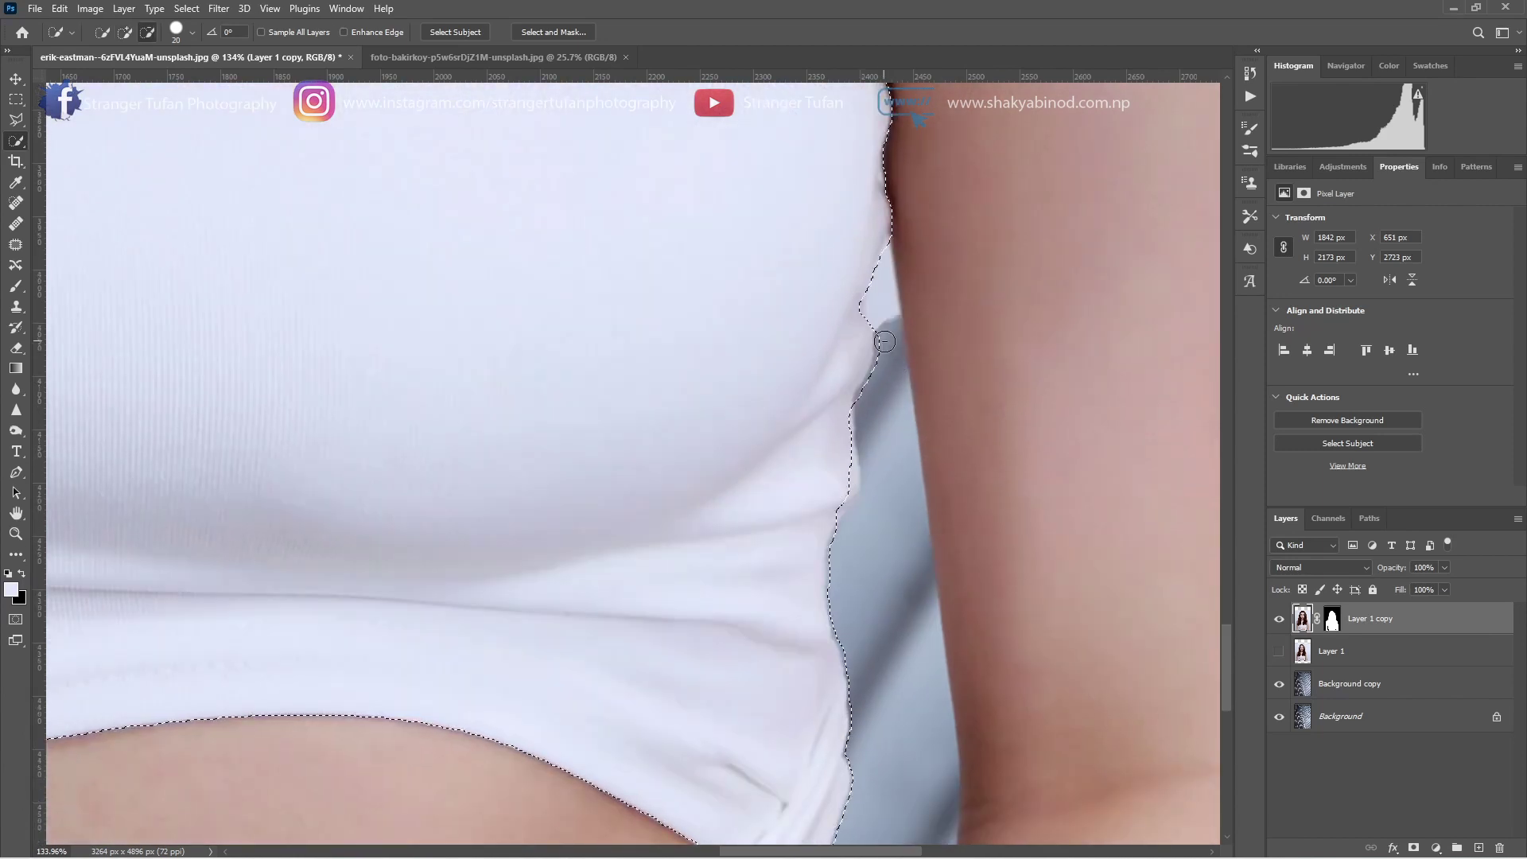
# - Add the missed right shirt edge to the selection and zoom out to check it
pyautogui.click(843, 320)
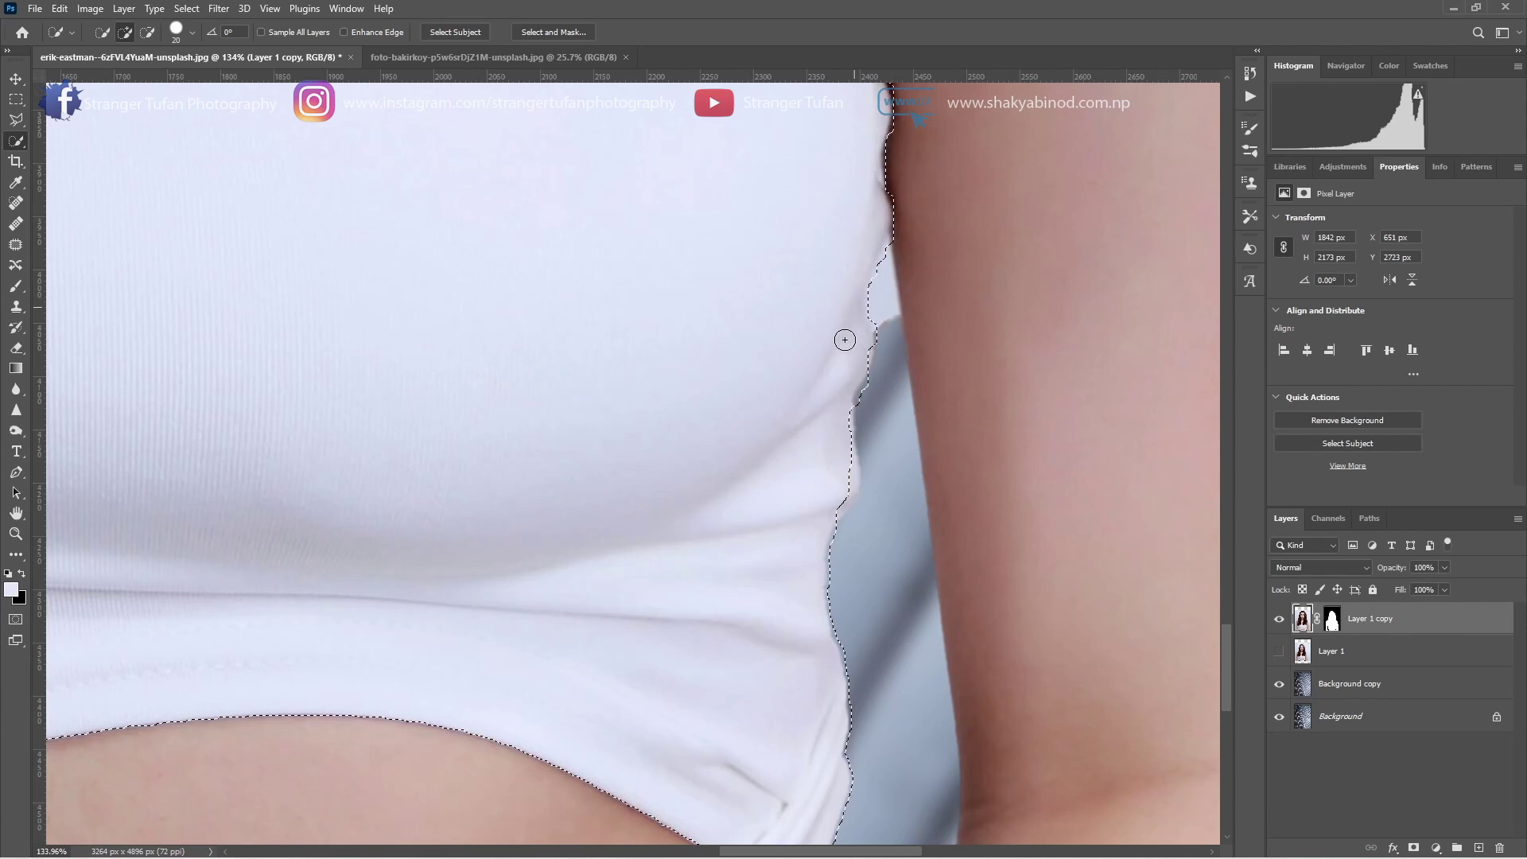
pyautogui.click(844, 471)
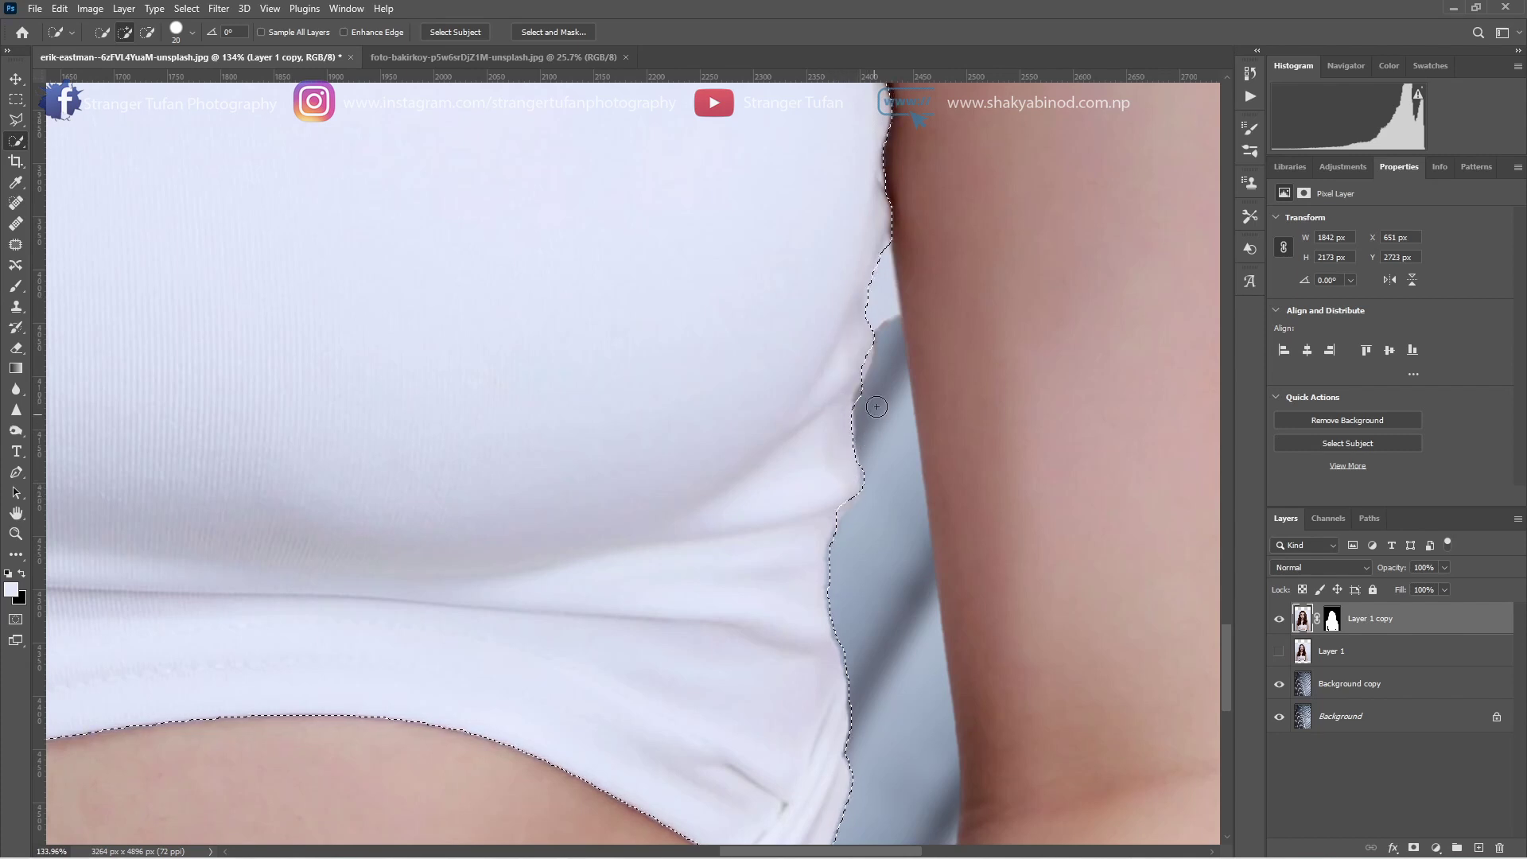
pyautogui.scroll(-2, 875, 369)
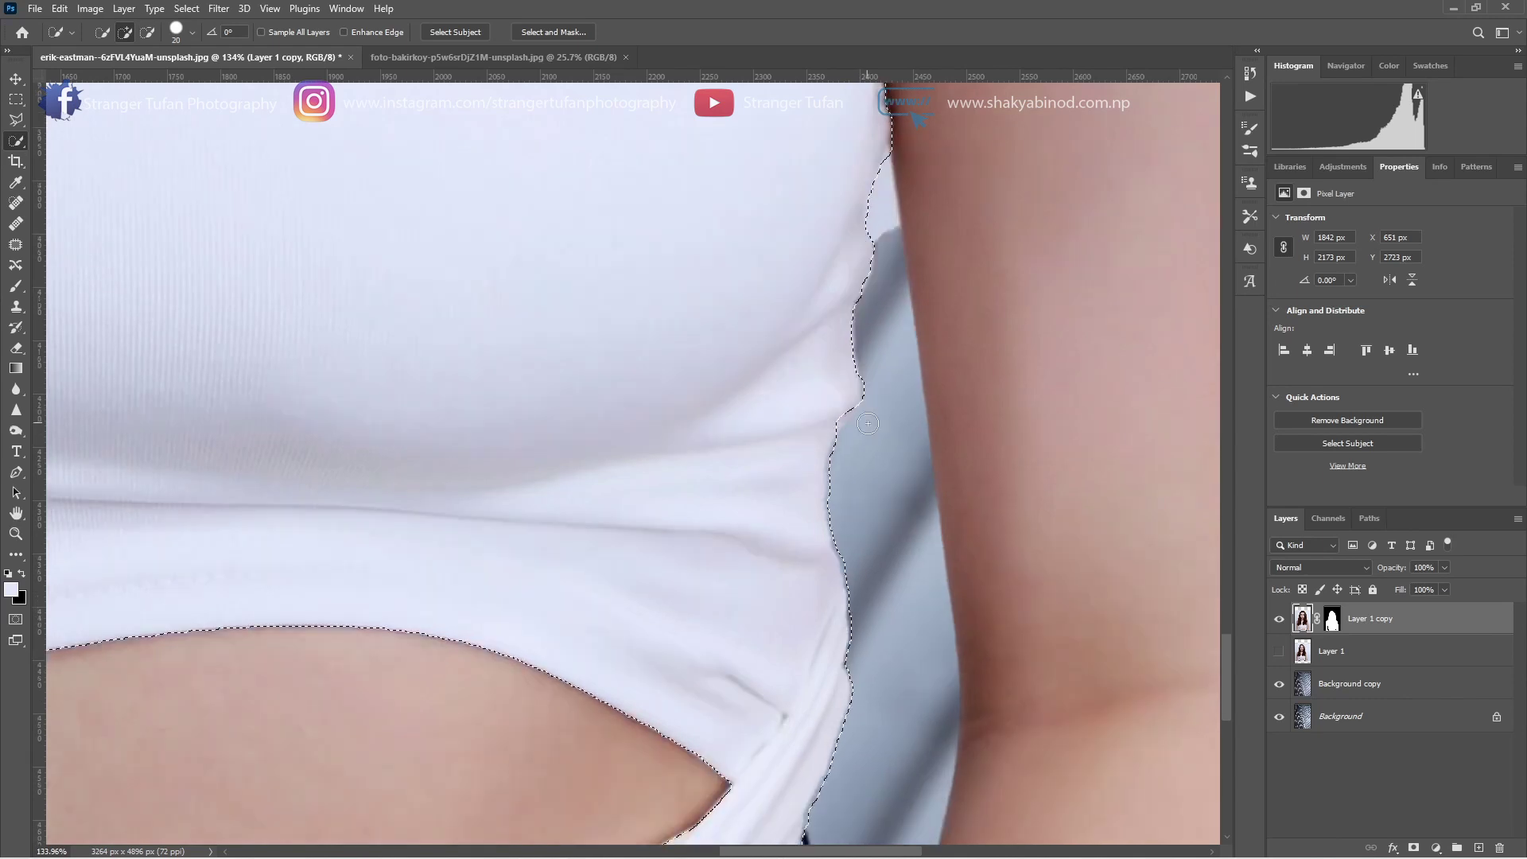
pyautogui.scroll(-2, 875, 369)
pyautogui.scroll(-1, 874, 368)
pyautogui.scroll(-5, 875, 367)
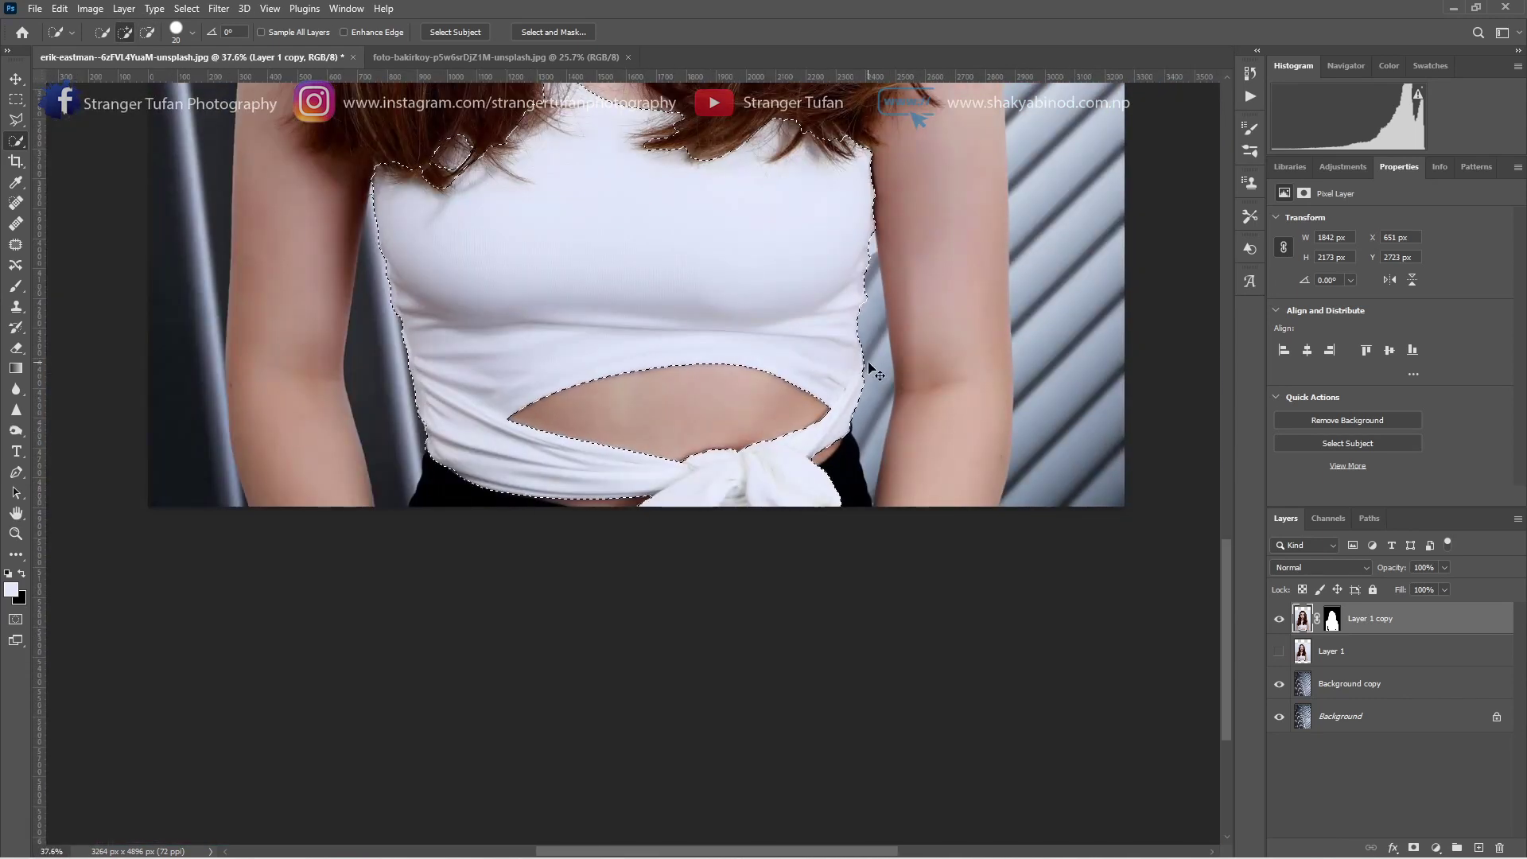
pyautogui.scroll(-3, 875, 369)
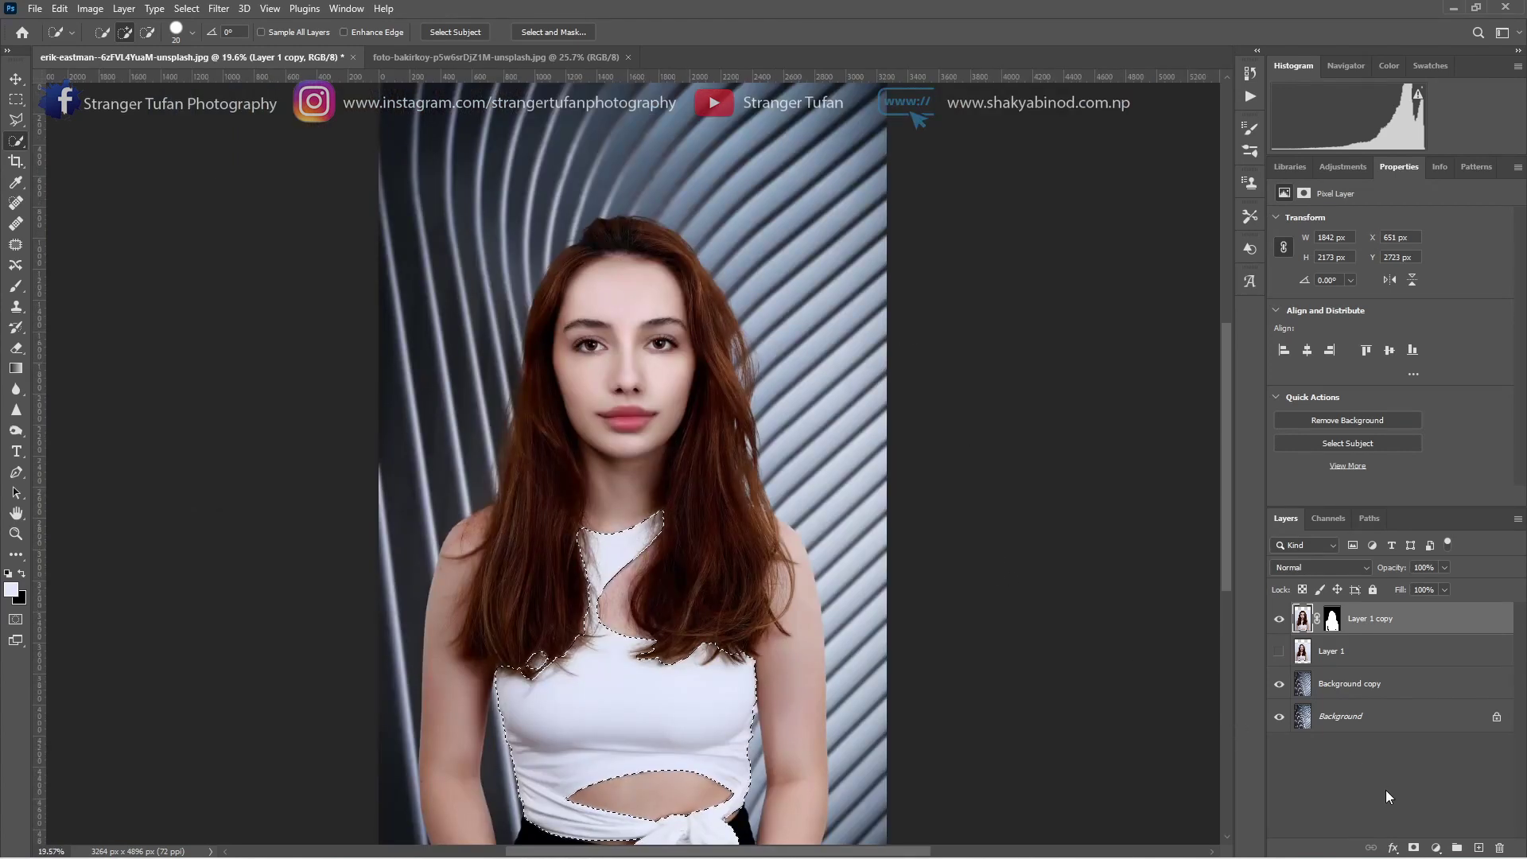
# - Add a colorized Hue/Saturation layer set to Hue 65, Saturation 71, Lightness -44
pyautogui.click(1435, 847)
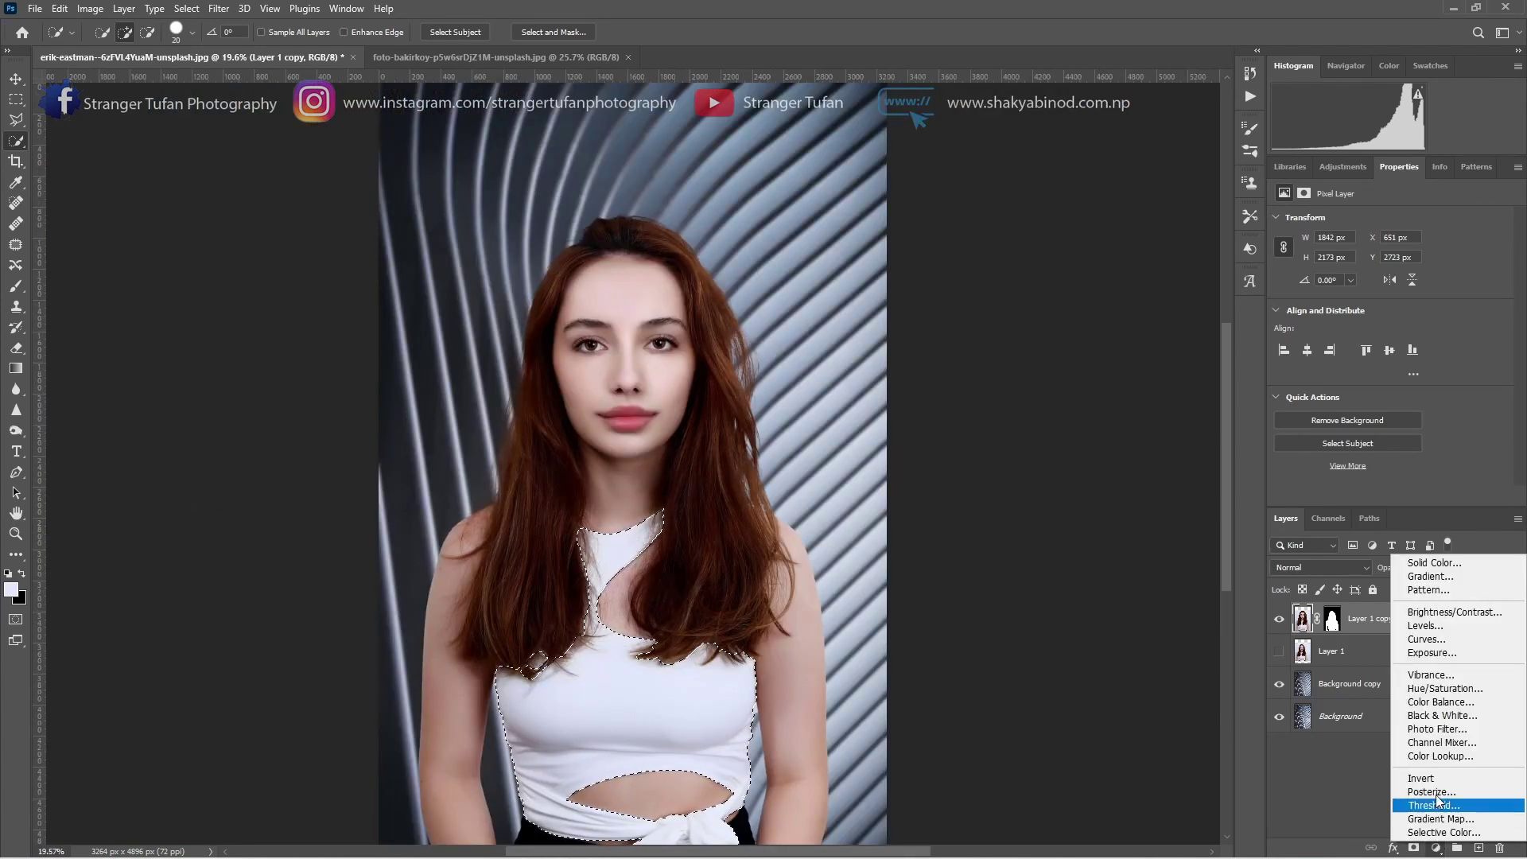
pyautogui.click(1429, 689)
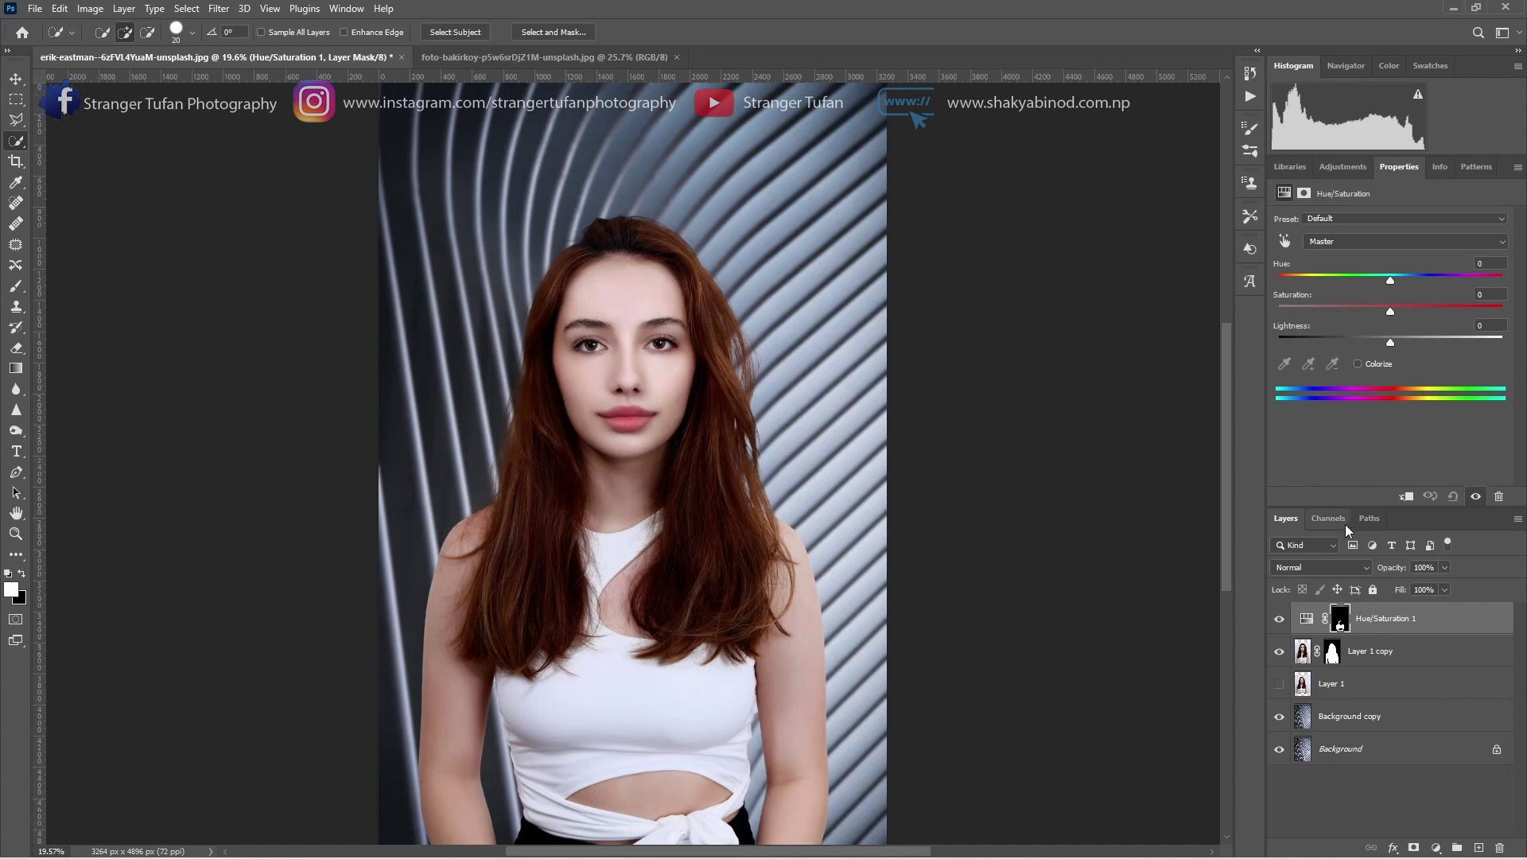
pyautogui.click(1358, 364)
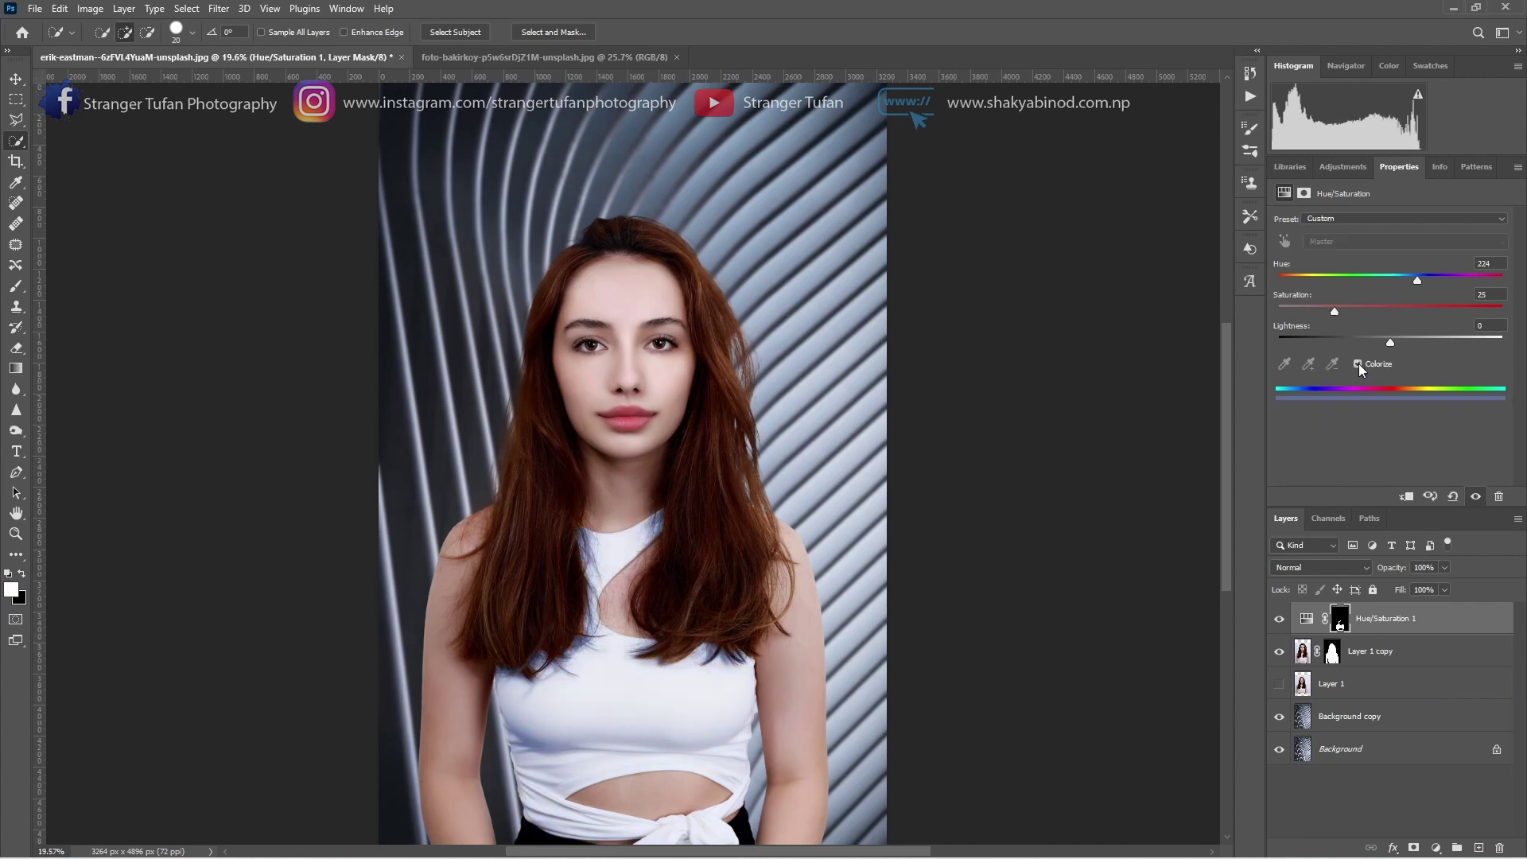
pyautogui.moveTo(1335, 311)
pyautogui.mouseDown()
pyautogui.moveTo(1401, 309)
pyautogui.moveTo(1340, 340)
pyautogui.mouseUp()
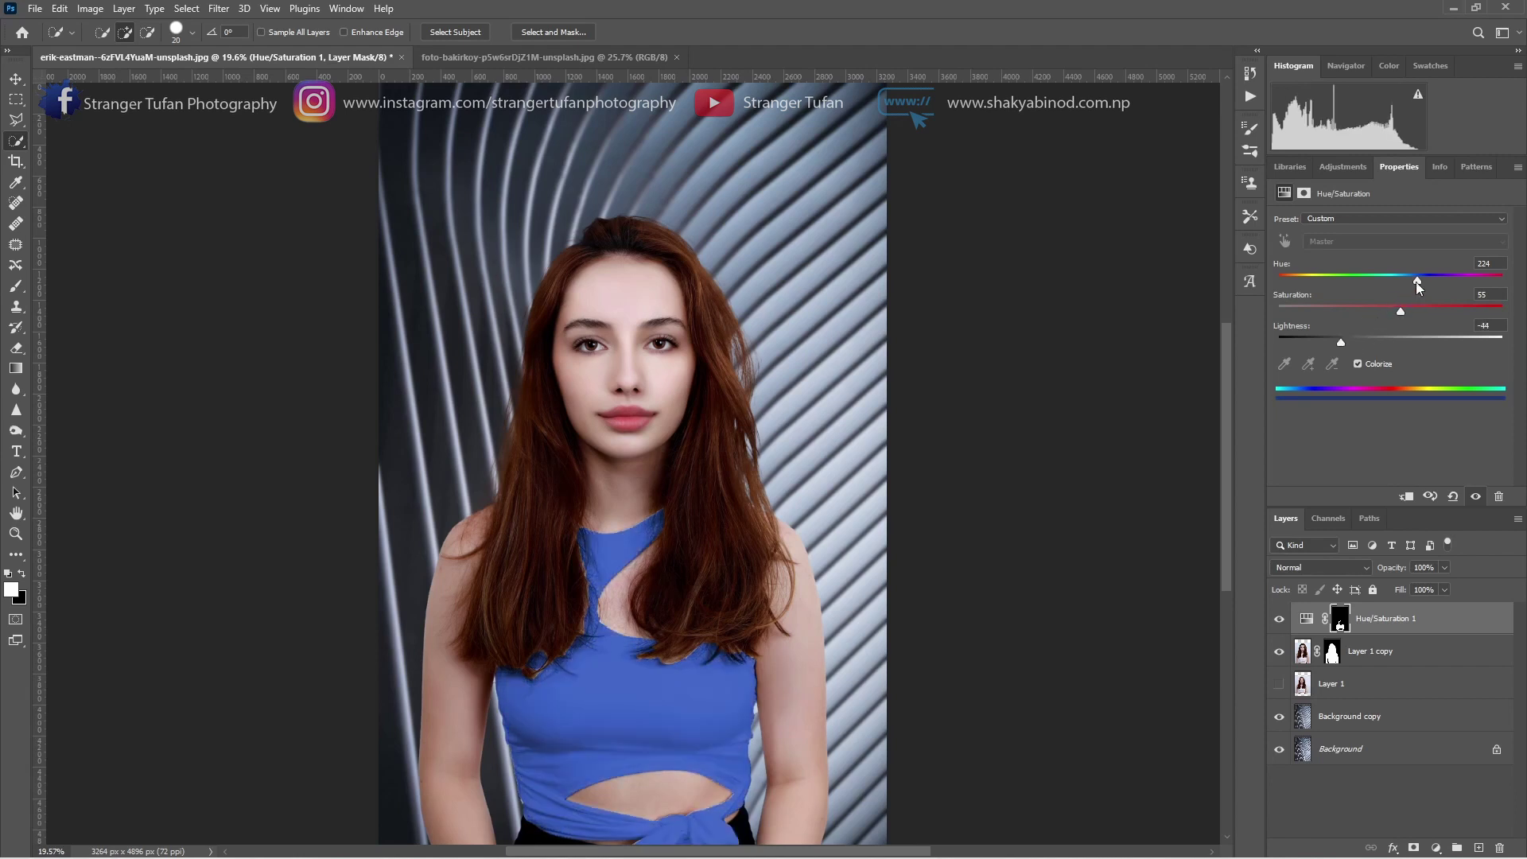
pyautogui.moveTo(1417, 280)
pyautogui.mouseDown()
pyautogui.moveTo(1284, 271)
pyautogui.moveTo(1480, 280)
pyautogui.moveTo(1299, 280)
pyautogui.moveTo(1334, 280)
pyautogui.mouseUp()
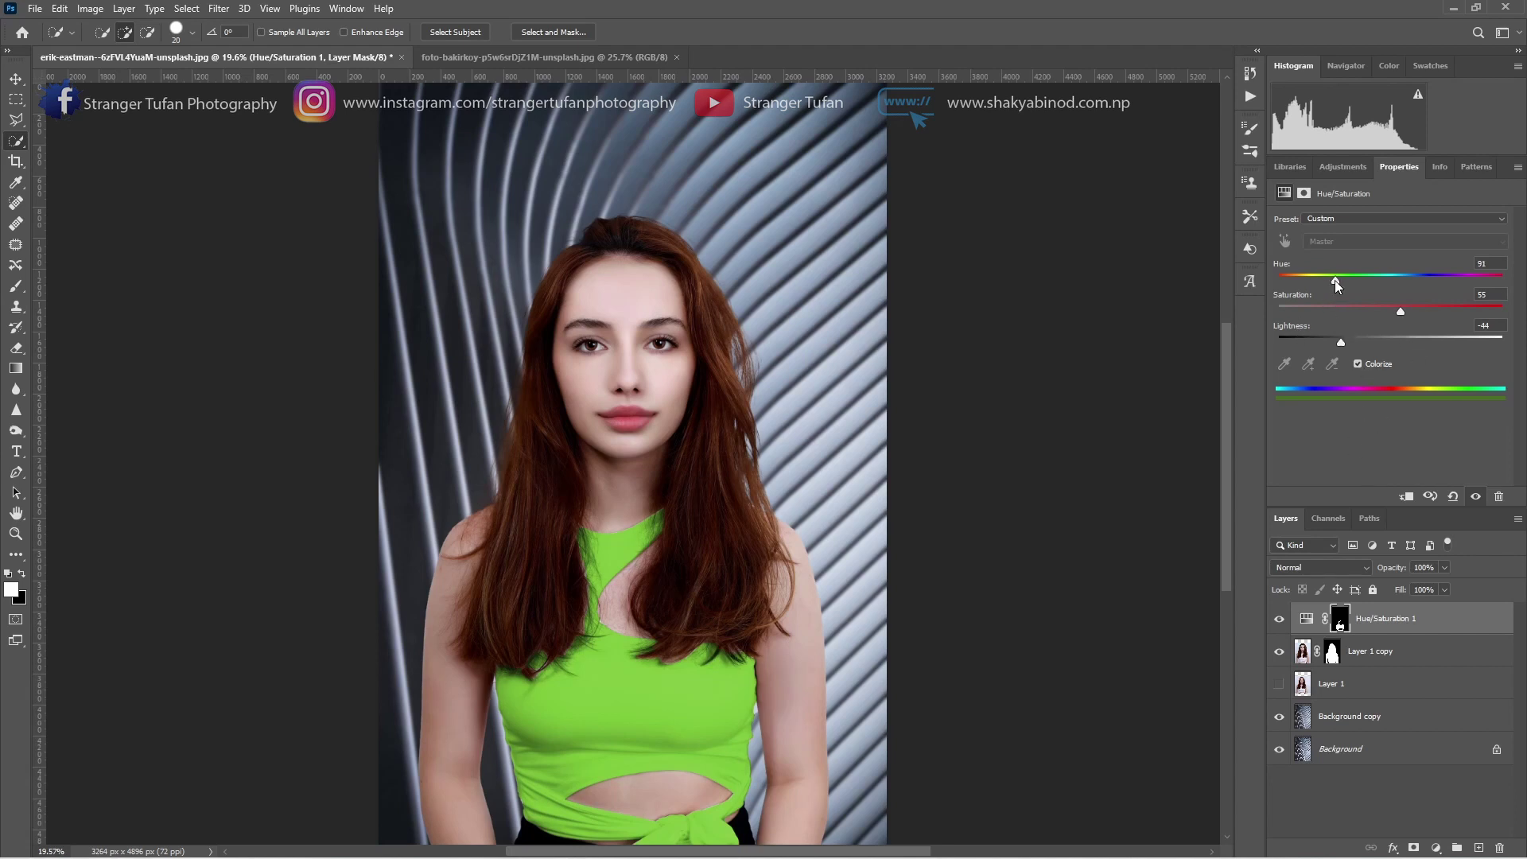
pyautogui.moveTo(1334, 280); pyautogui.dragTo(1437, 315)
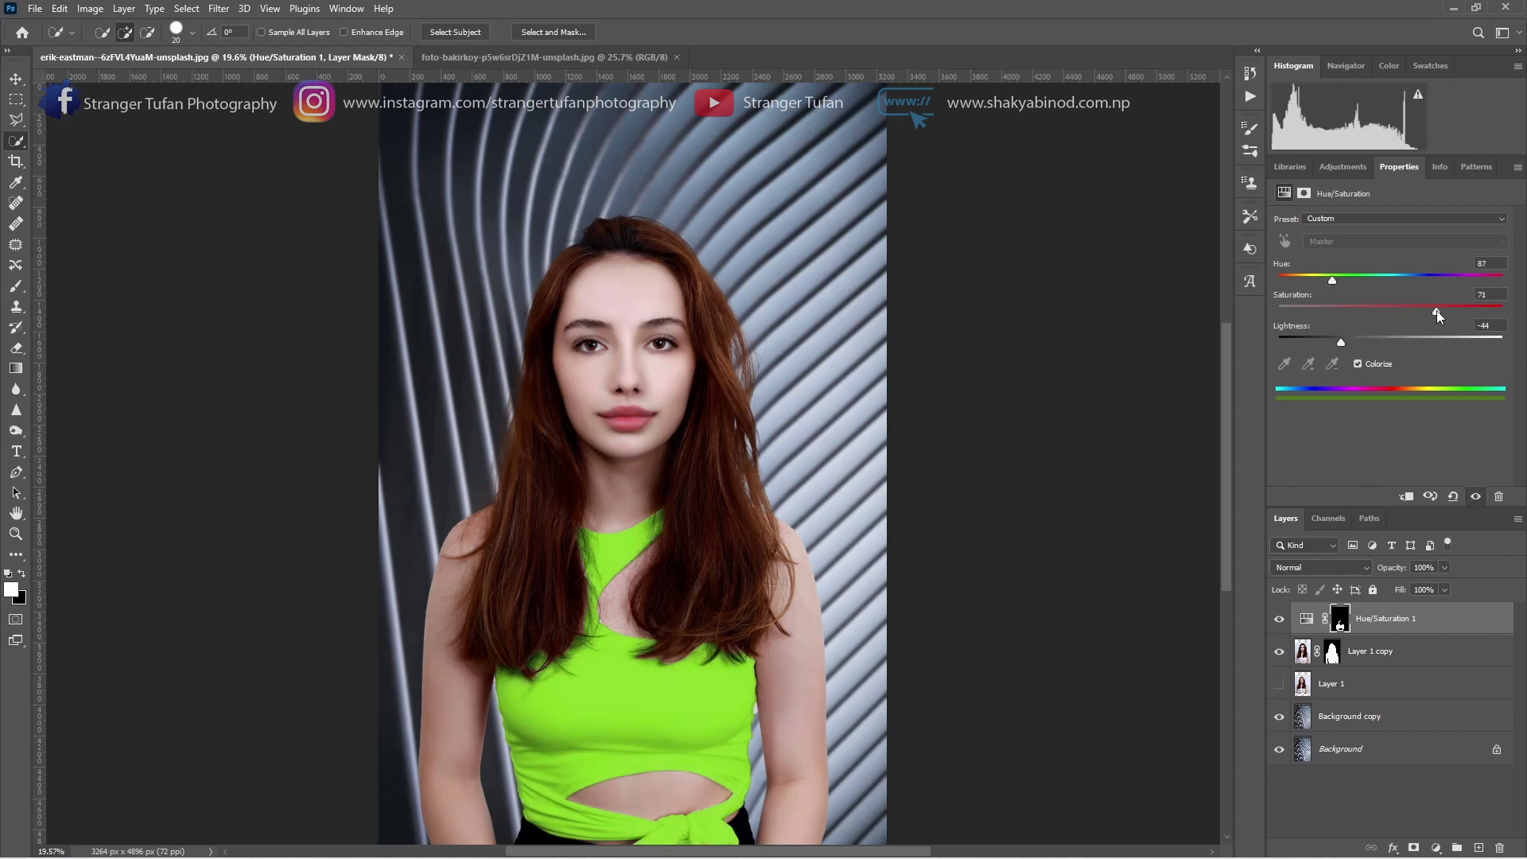
pyautogui.moveTo(1330, 282)
pyautogui.mouseDown()
pyautogui.moveTo(1294, 283)
pyautogui.moveTo(1317, 283)
pyautogui.mouseUp()
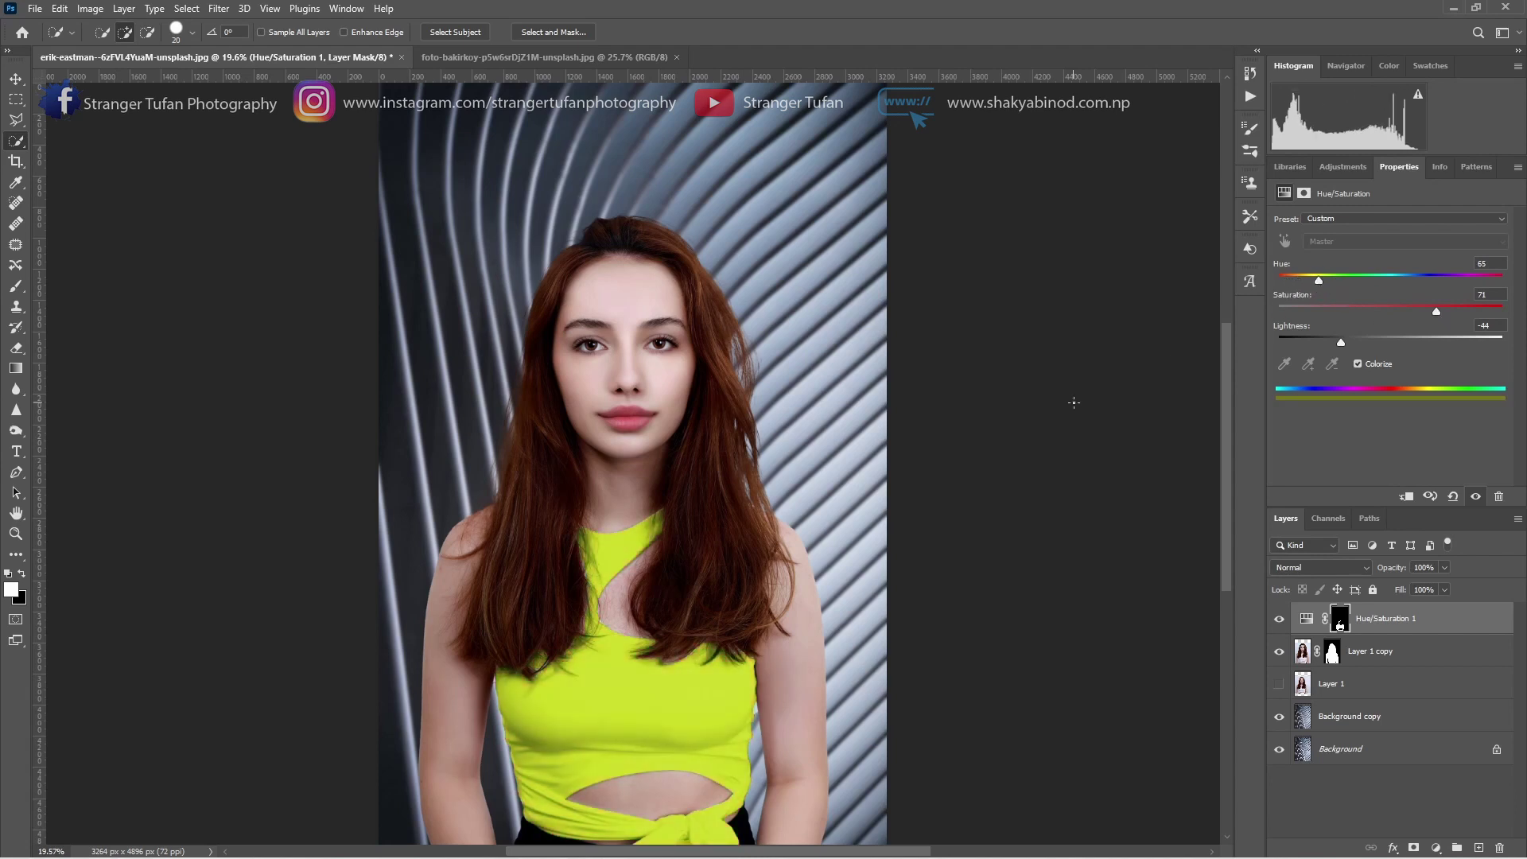
pyautogui.scroll(-2, 1074, 402)
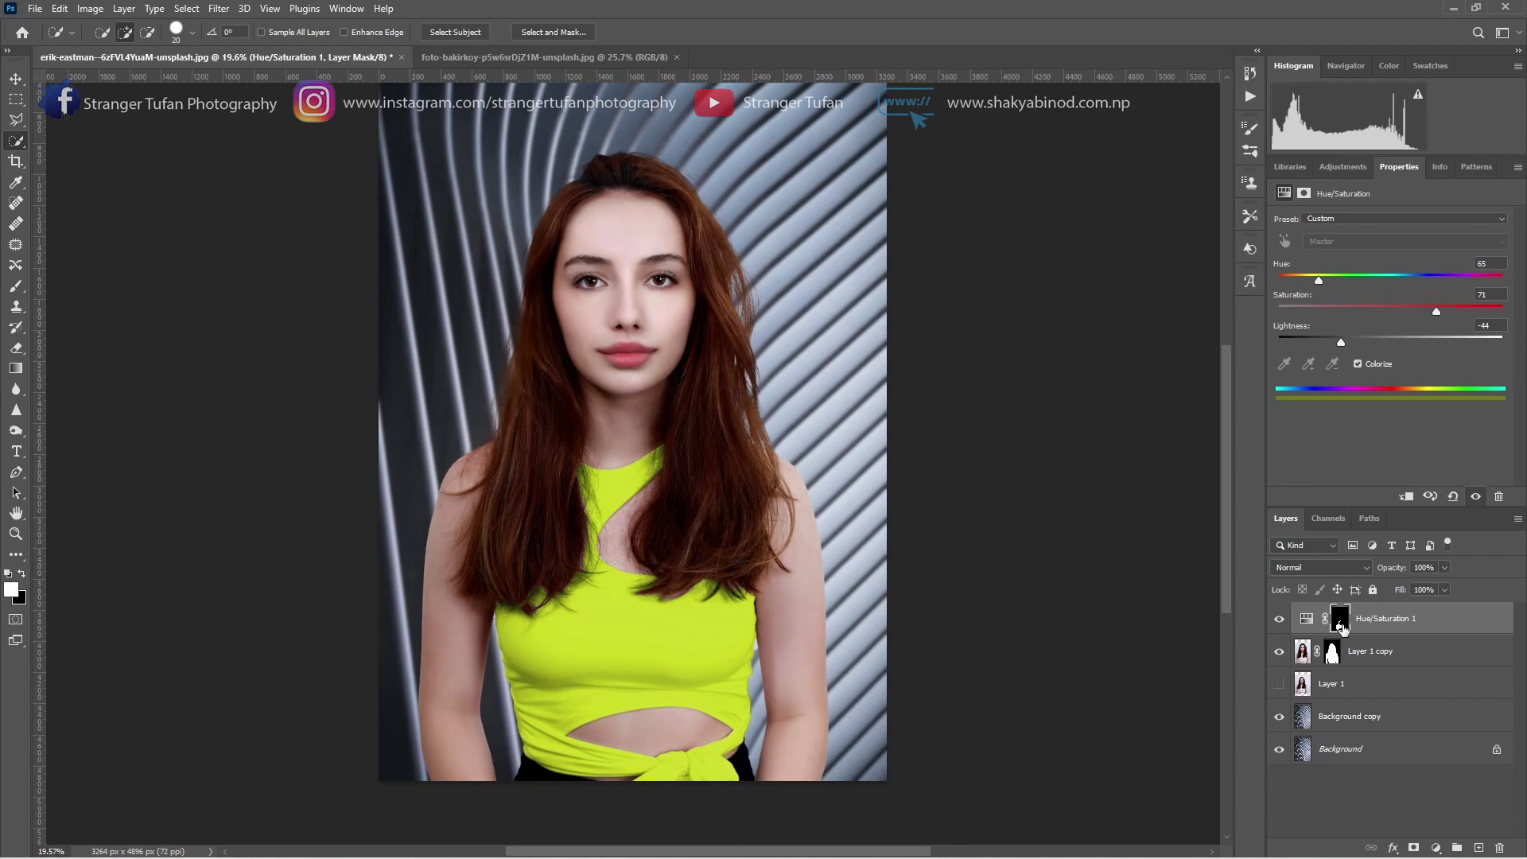
# - Feather the Hue/Saturation mask edge to 1.0 px
pyautogui.click(1341, 625)
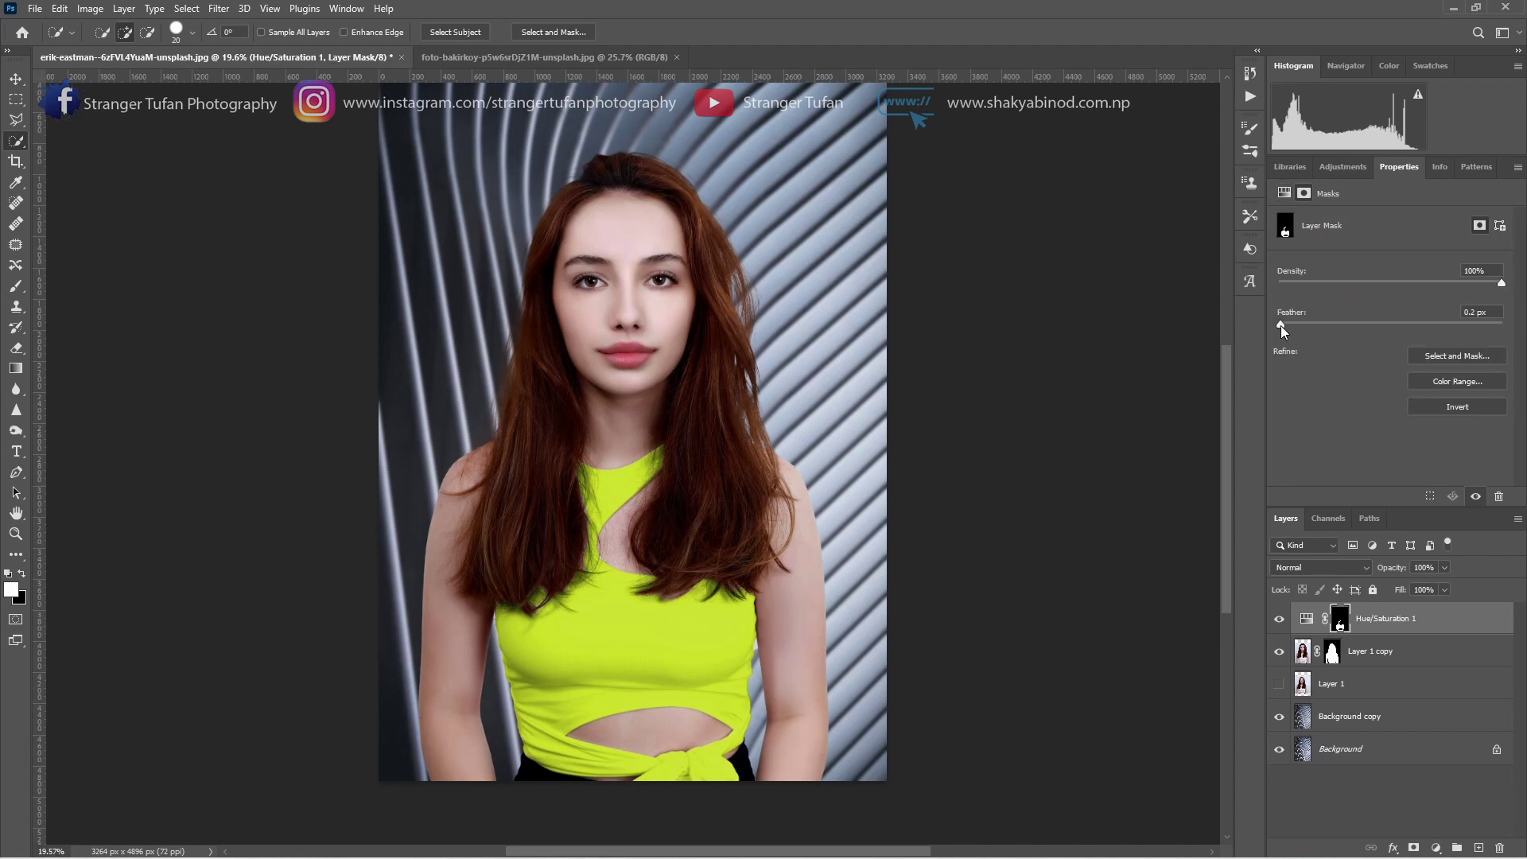
pyautogui.moveTo(1281, 326); pyautogui.dragTo(1289, 326)
pyautogui.scroll(2, 452, 562)
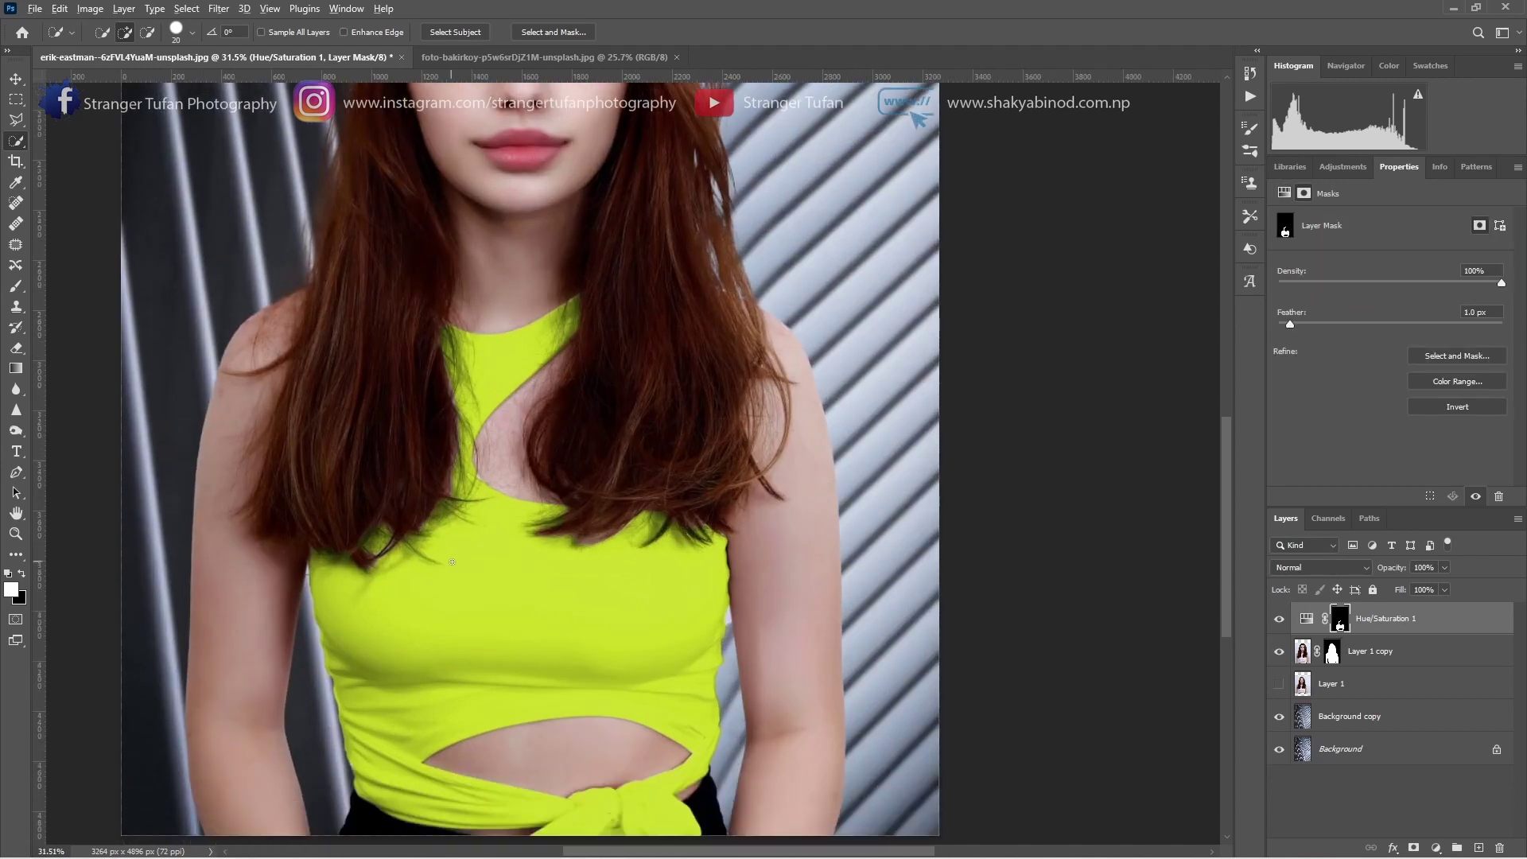
pyautogui.scroll(2, 451, 562)
pyautogui.scroll(2, 470, 580)
pyautogui.scroll(2, 487, 604)
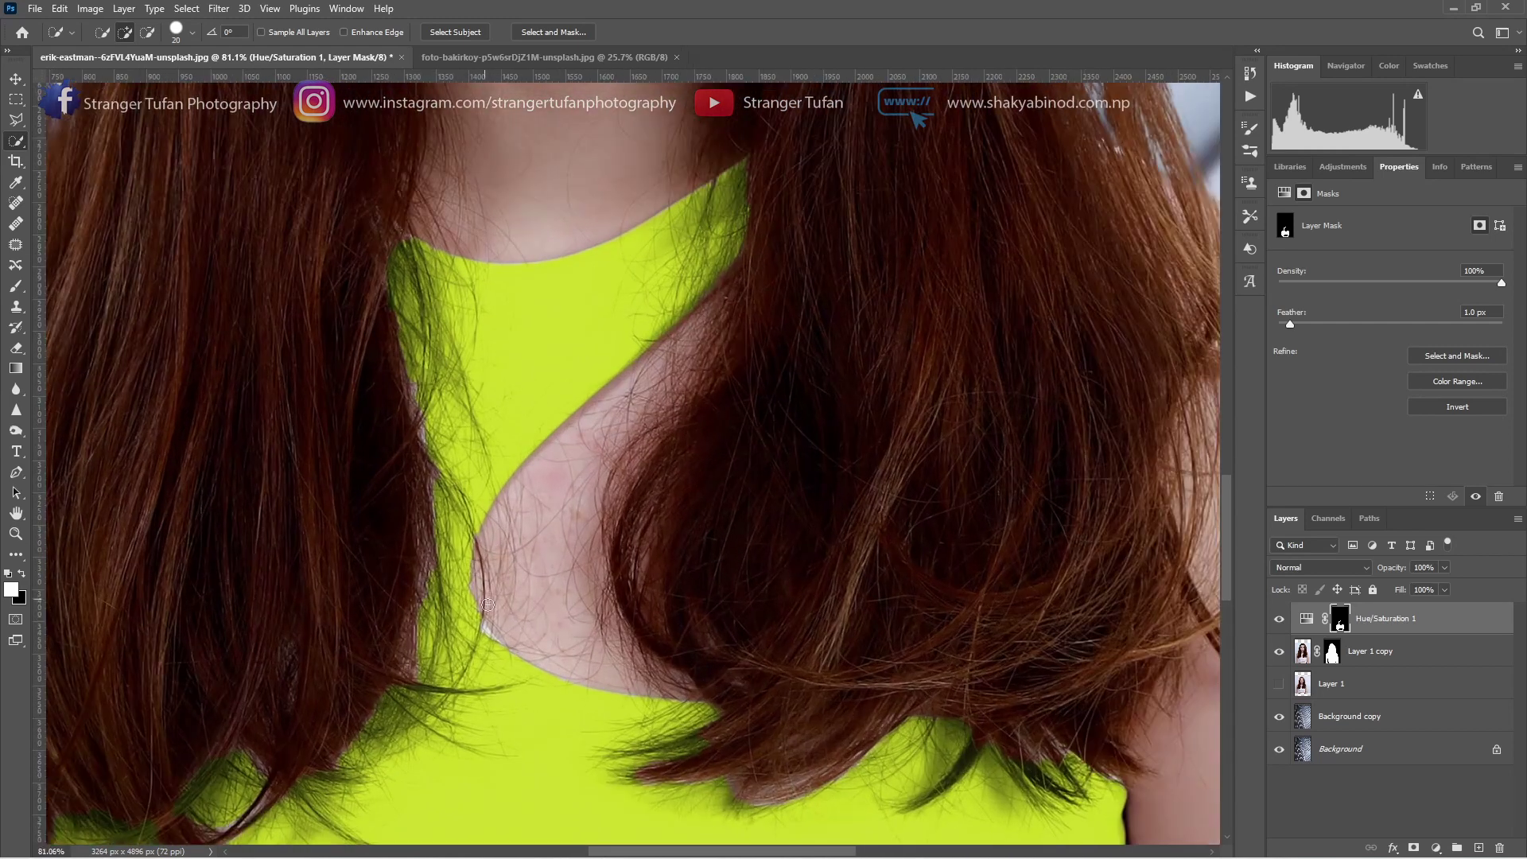
# - Switch to the Brush and shrink it to 35 px for painting the mask
pyautogui.press('b')
pyautogui.scroll(1, 477, 605)
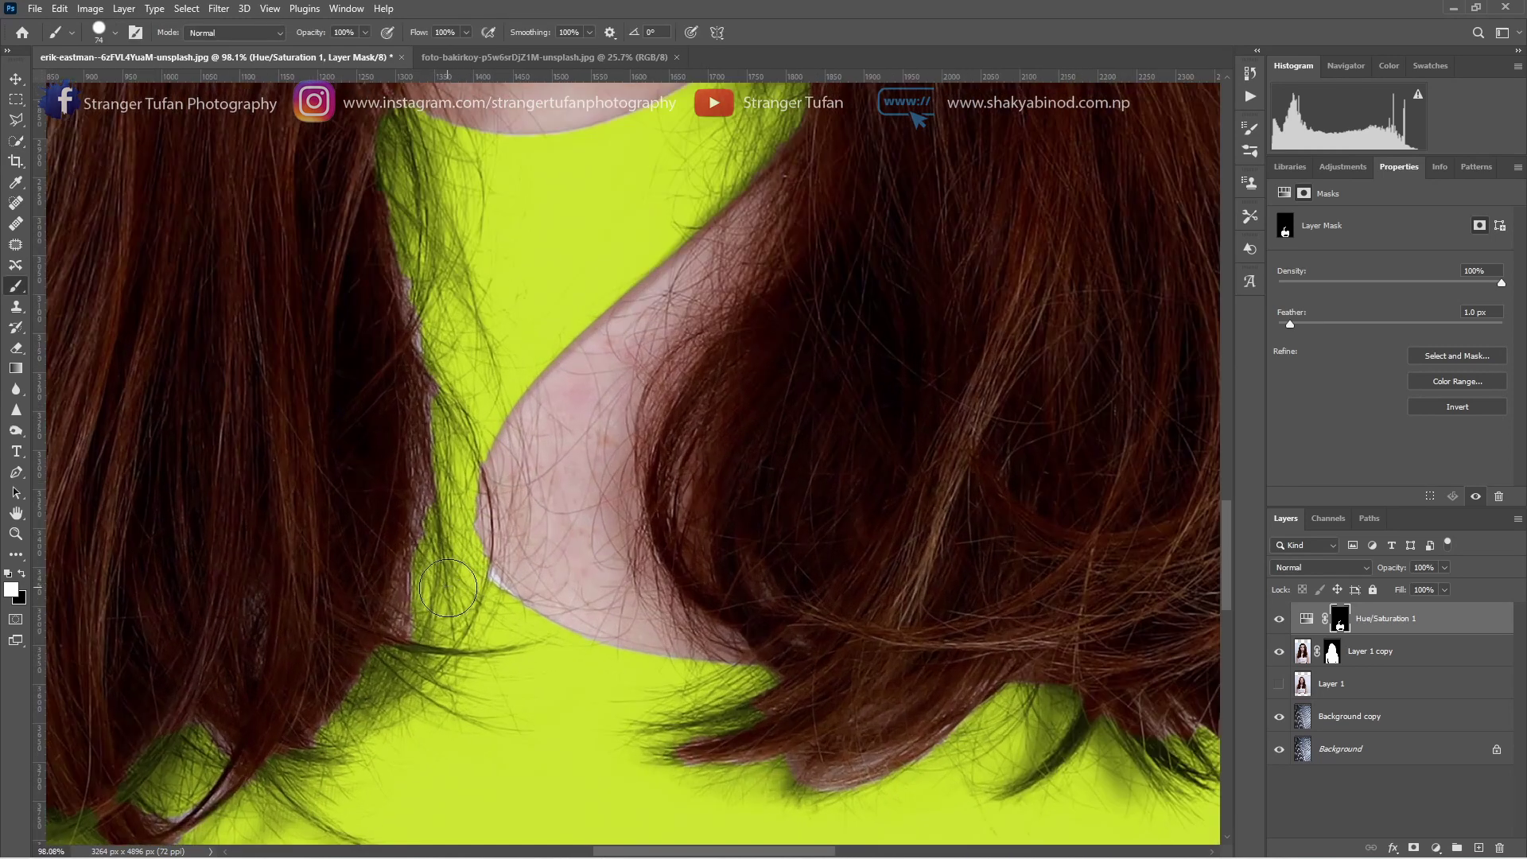
pyautogui.scroll(1, 475, 605)
pyautogui.moveTo(474, 606); pyautogui.dragTo(470, 600)
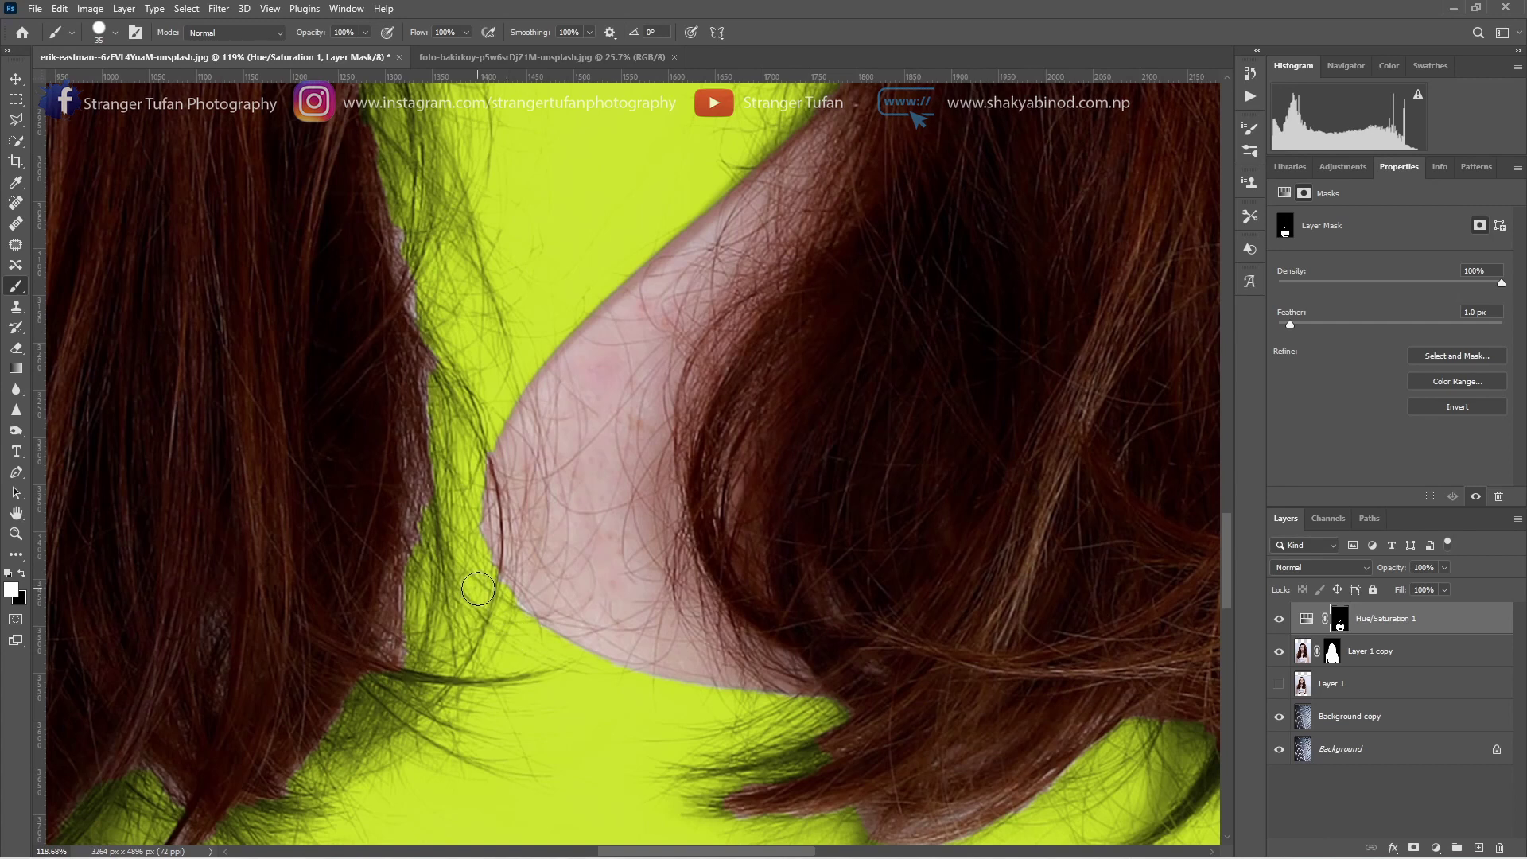
pyautogui.scroll(-2, 795, 668)
pyautogui.scroll(-2, 1078, 707)
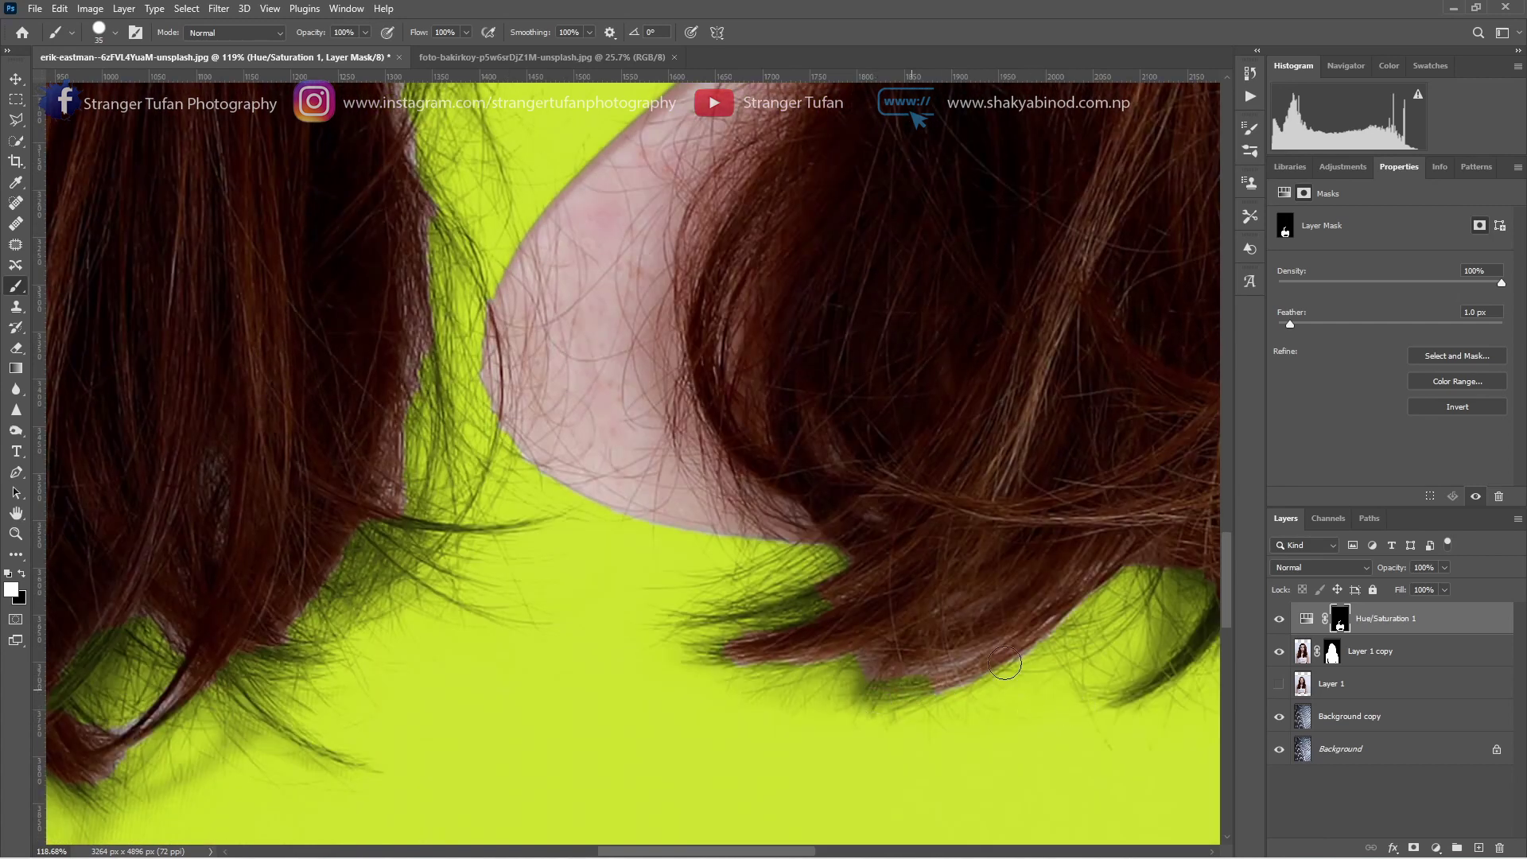
pyautogui.scroll(-1, 868, 676)
# - Choose the Soft Round brush tip and enlarge it to 107 px
pyautogui.scroll(5, 756, 597)
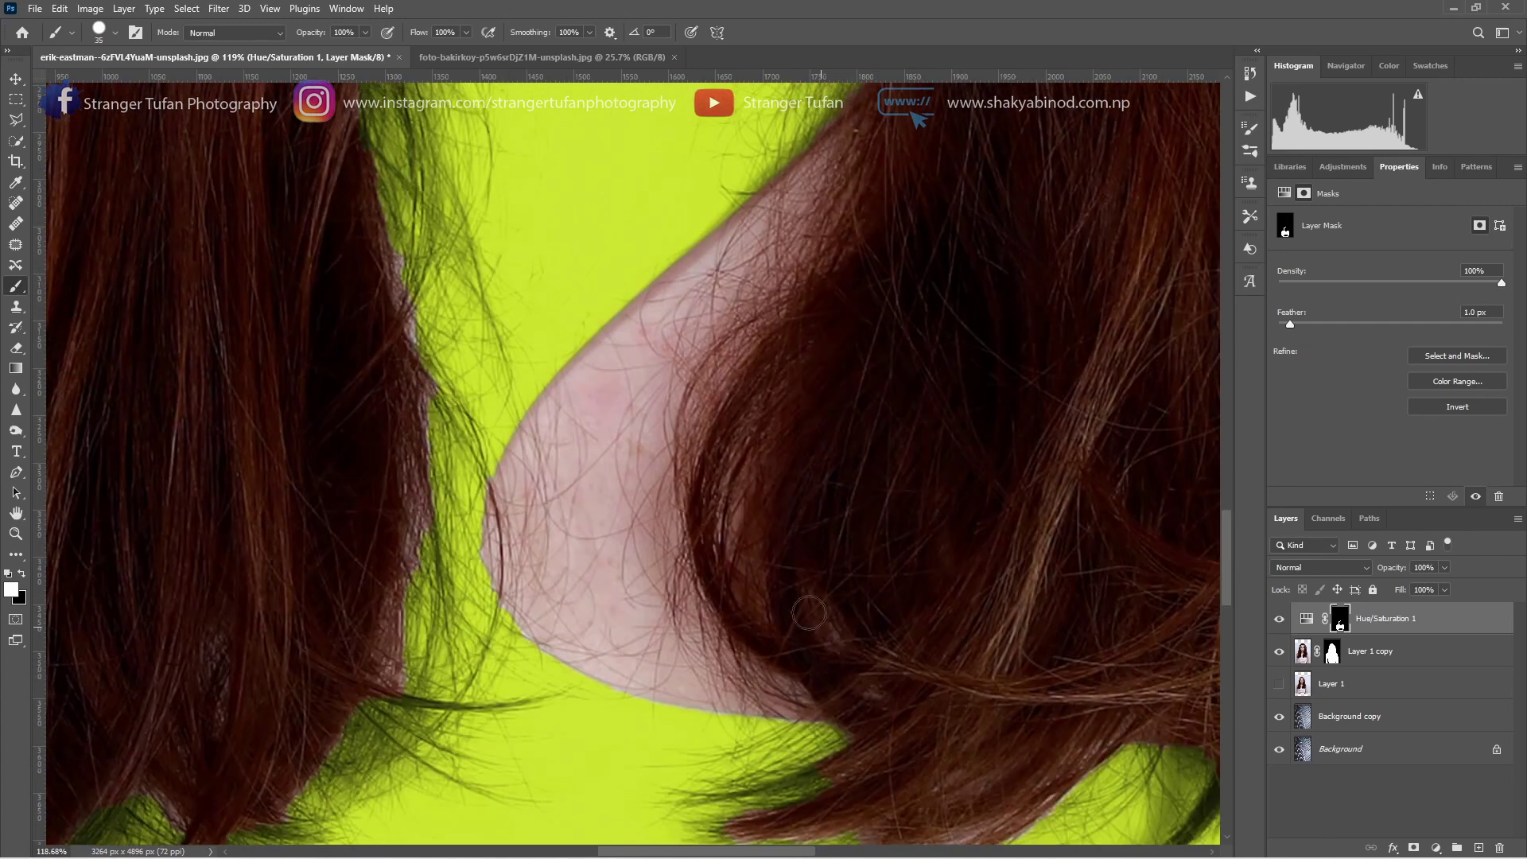
pyautogui.scroll(5, 587, 434)
pyautogui.scroll(2, 556, 477)
pyautogui.rightClick(491, 547)
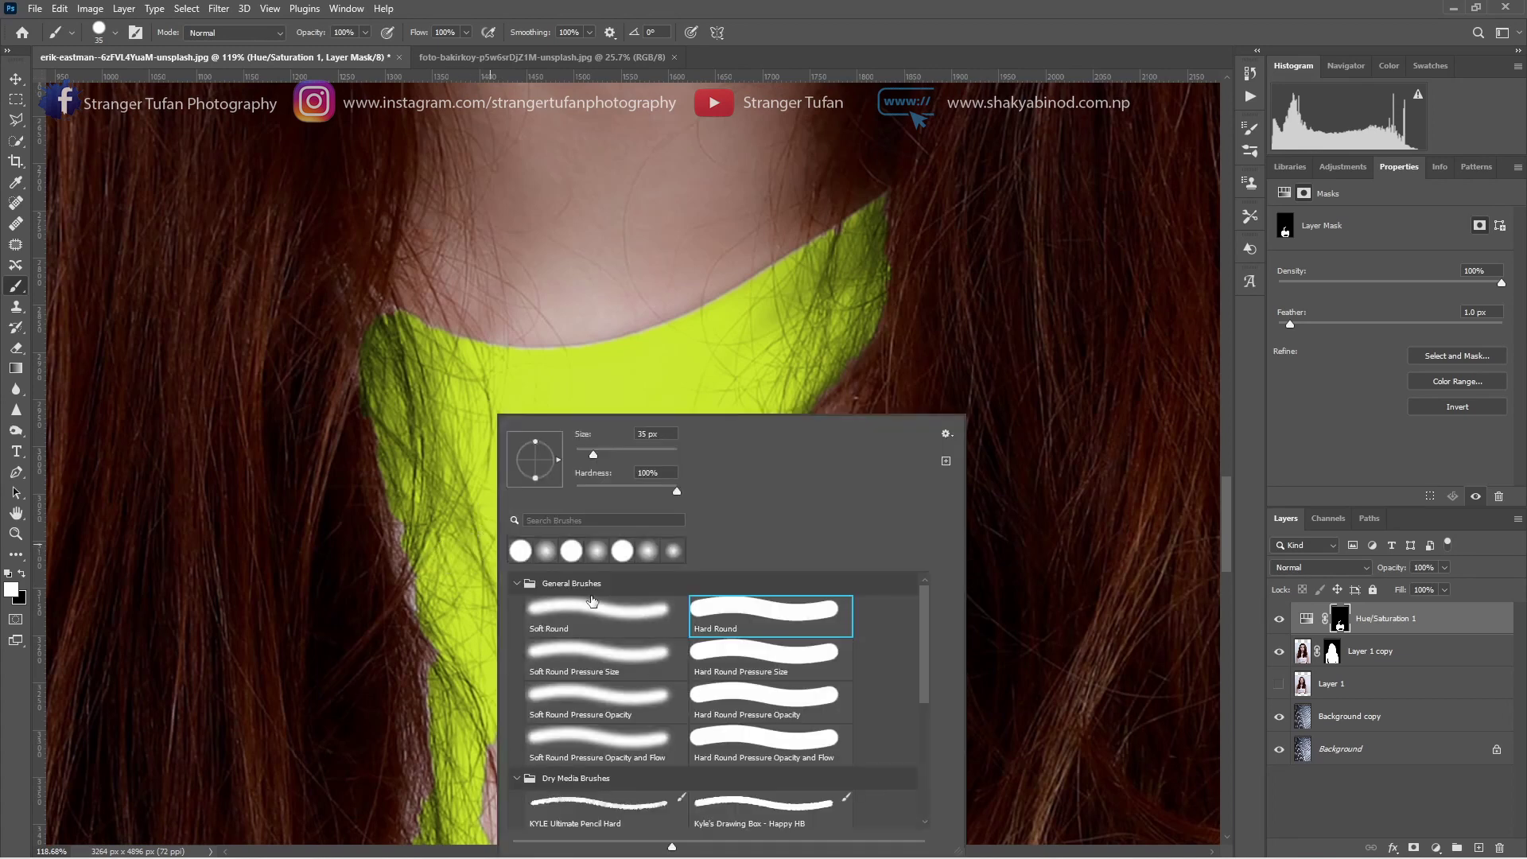
pyautogui.doubleClick(602, 607)
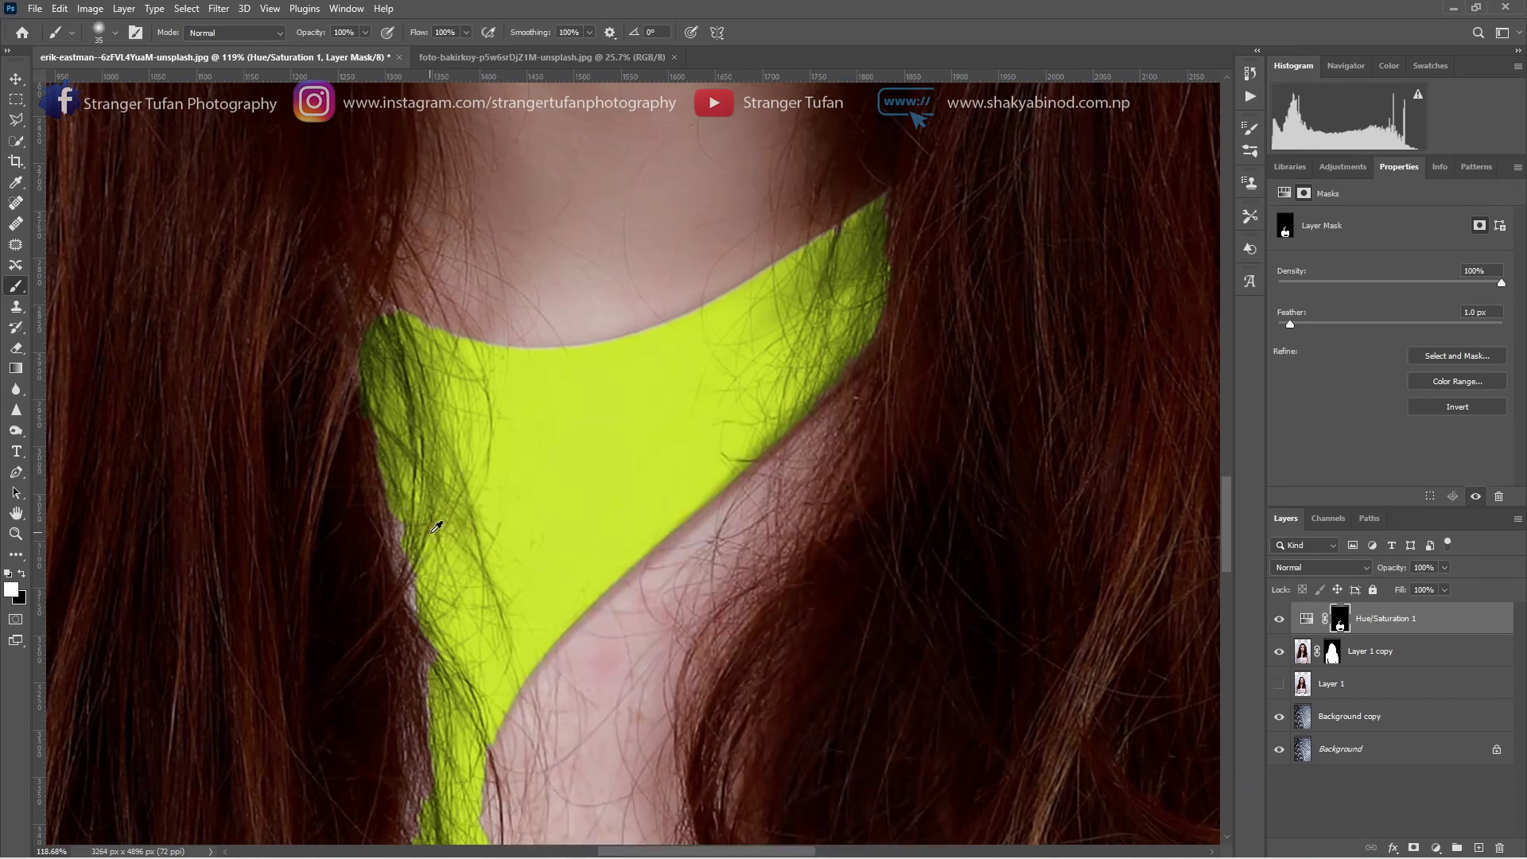
pyautogui.press(']')
pyautogui.press(']')
pyautogui.press(']')
pyautogui.scroll(-3, 450, 533)
pyautogui.scroll(-2, 467, 507)
pyautogui.hotkey('ctrl', '0')
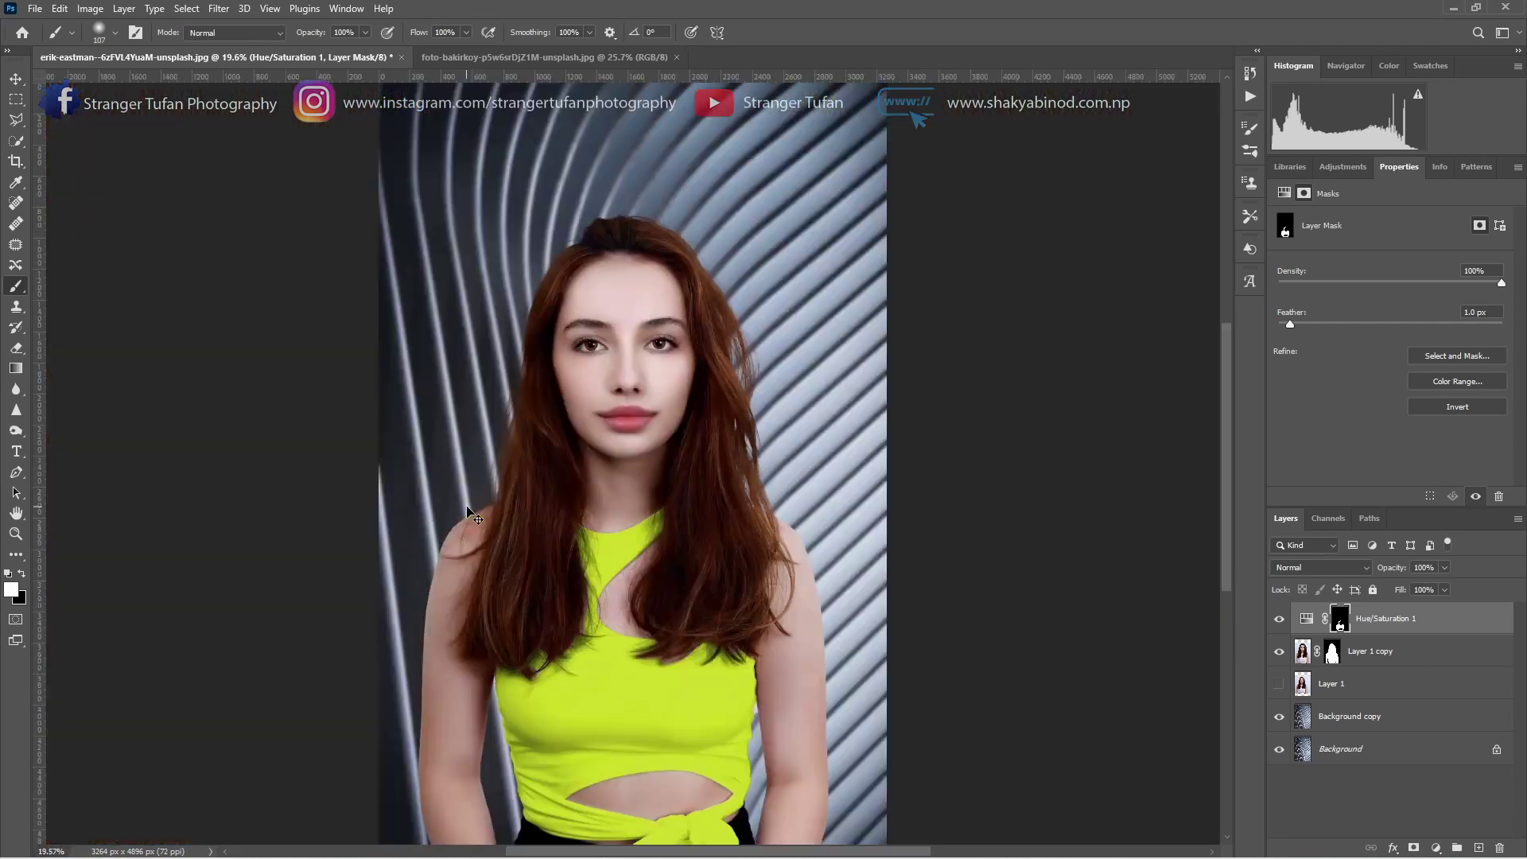
pyautogui.scroll(-1, 1093, 731)
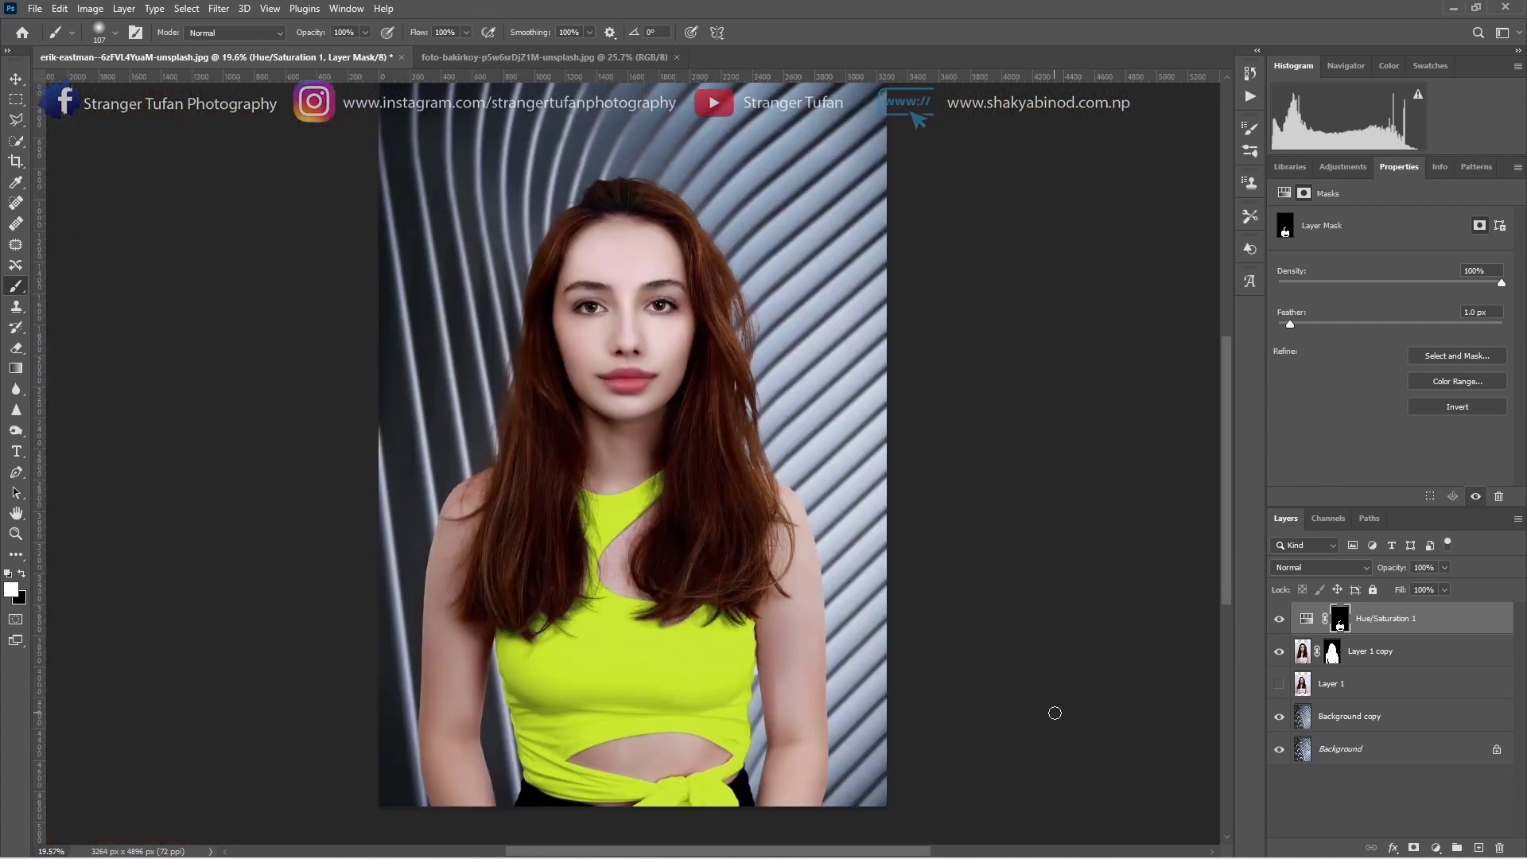
pyautogui.scroll(1, 1057, 720)
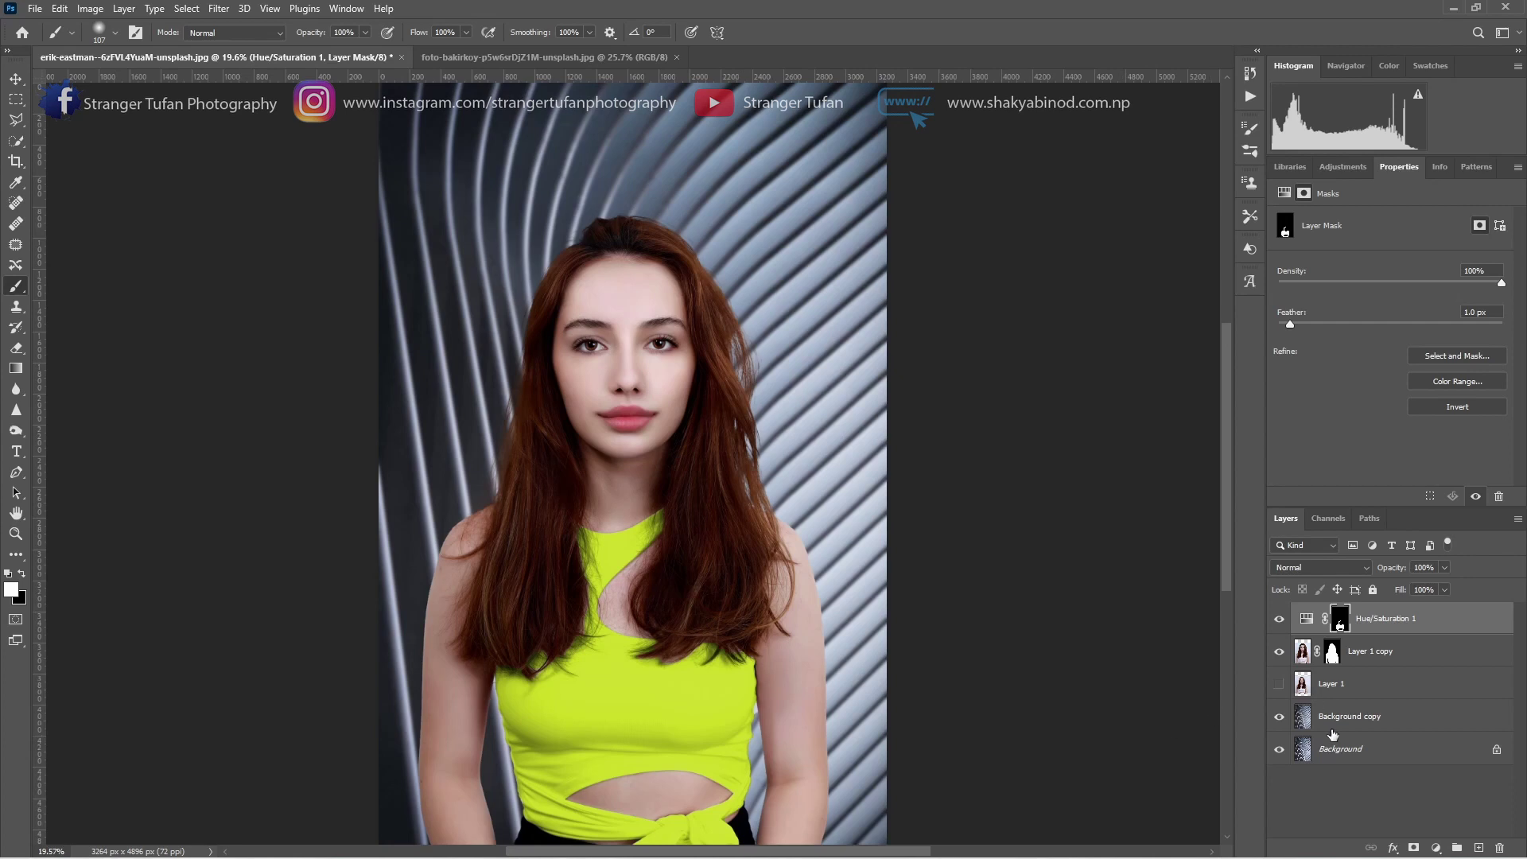
pyautogui.keyDown('alt'); pyautogui.click(1278, 751); pyautogui.keyUp('alt')
pyautogui.keyDown('alt'); pyautogui.click(1278, 751); pyautogui.keyUp('alt')
pyautogui.click(1278, 620)
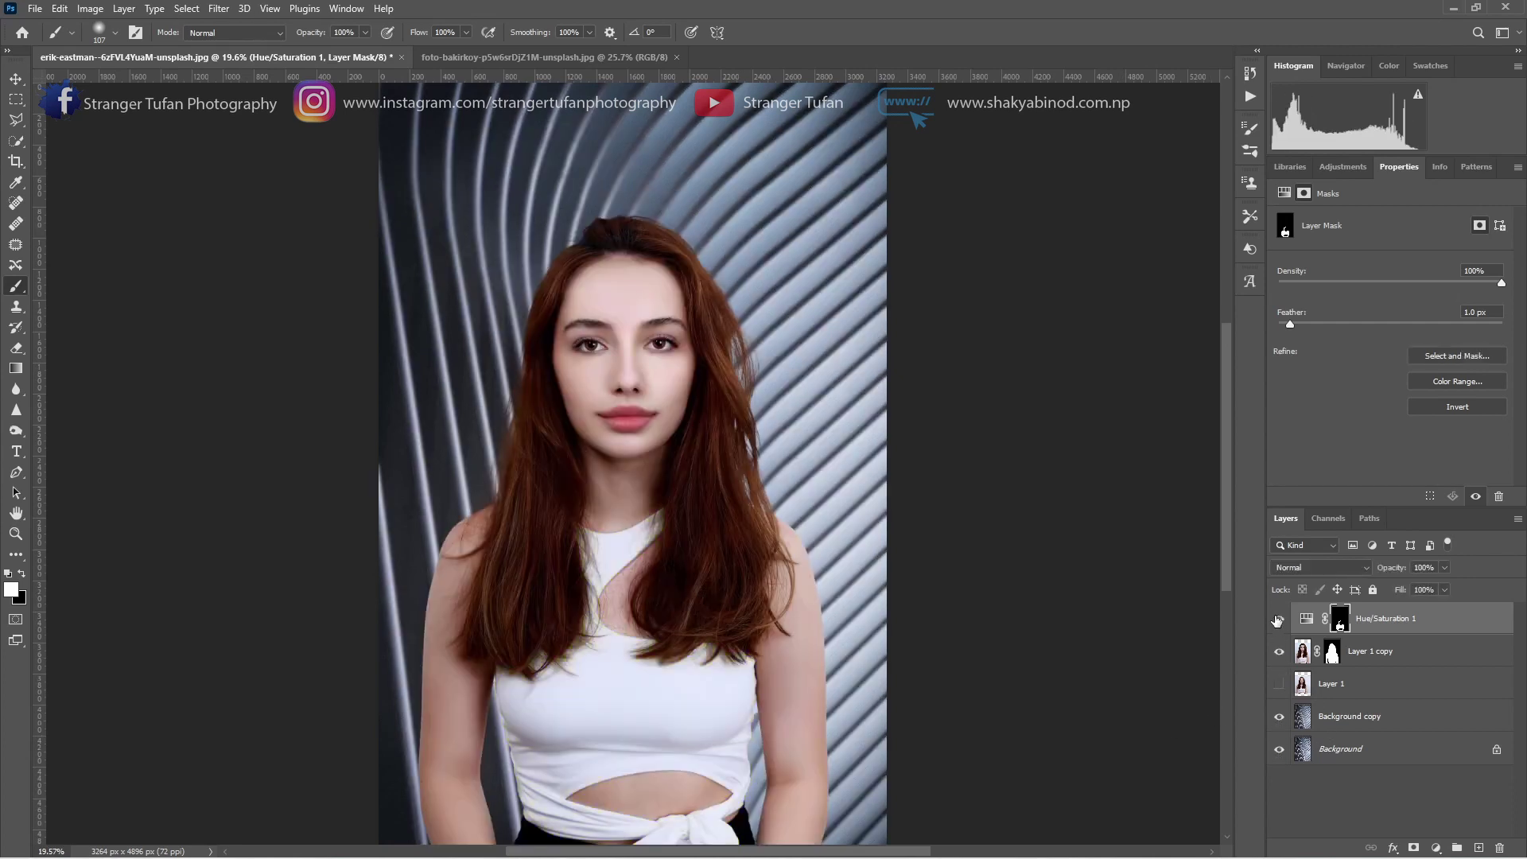
pyautogui.click(1277, 620)
pyautogui.click(1278, 652)
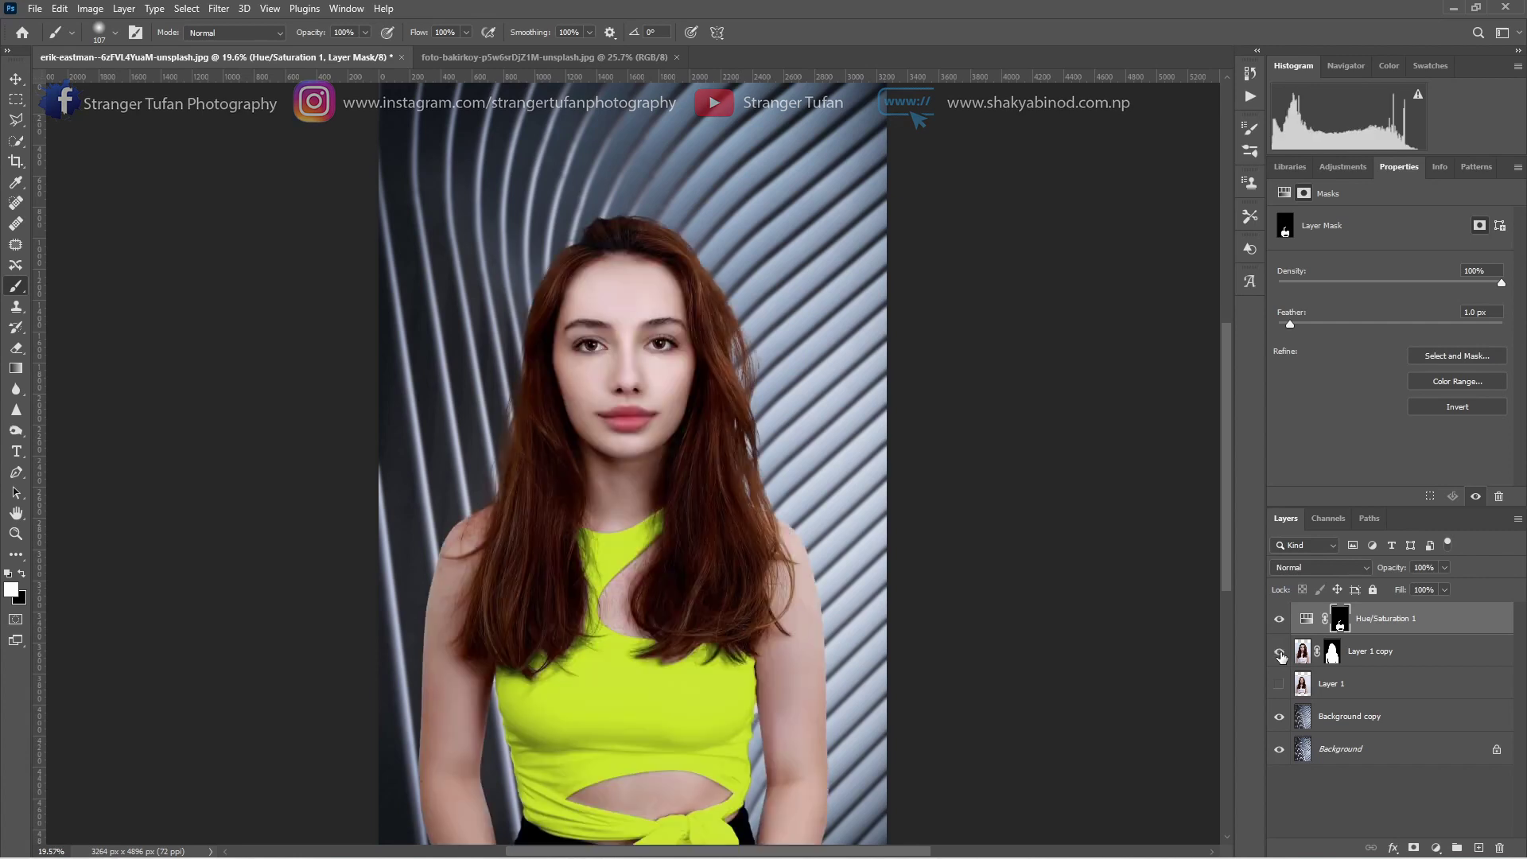
pyautogui.keyDown('alt'); pyautogui.click(1279, 753); pyautogui.keyUp('alt')
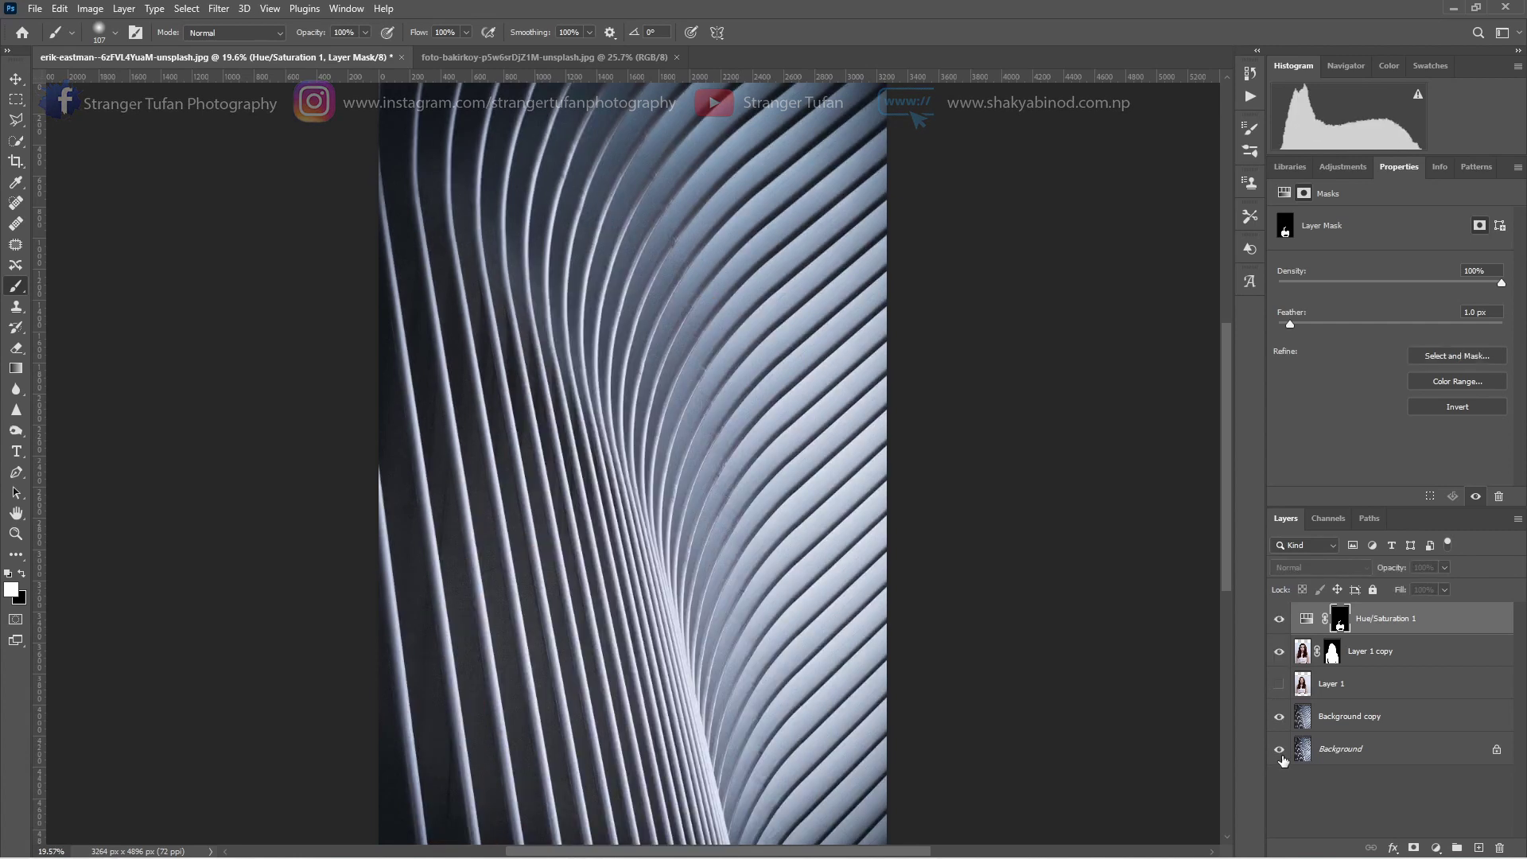
pyautogui.keyDown('alt'); pyautogui.click(1279, 753); pyautogui.keyUp('alt')
pyautogui.keyDown('alt'); pyautogui.click(1279, 751); pyautogui.keyUp('alt')
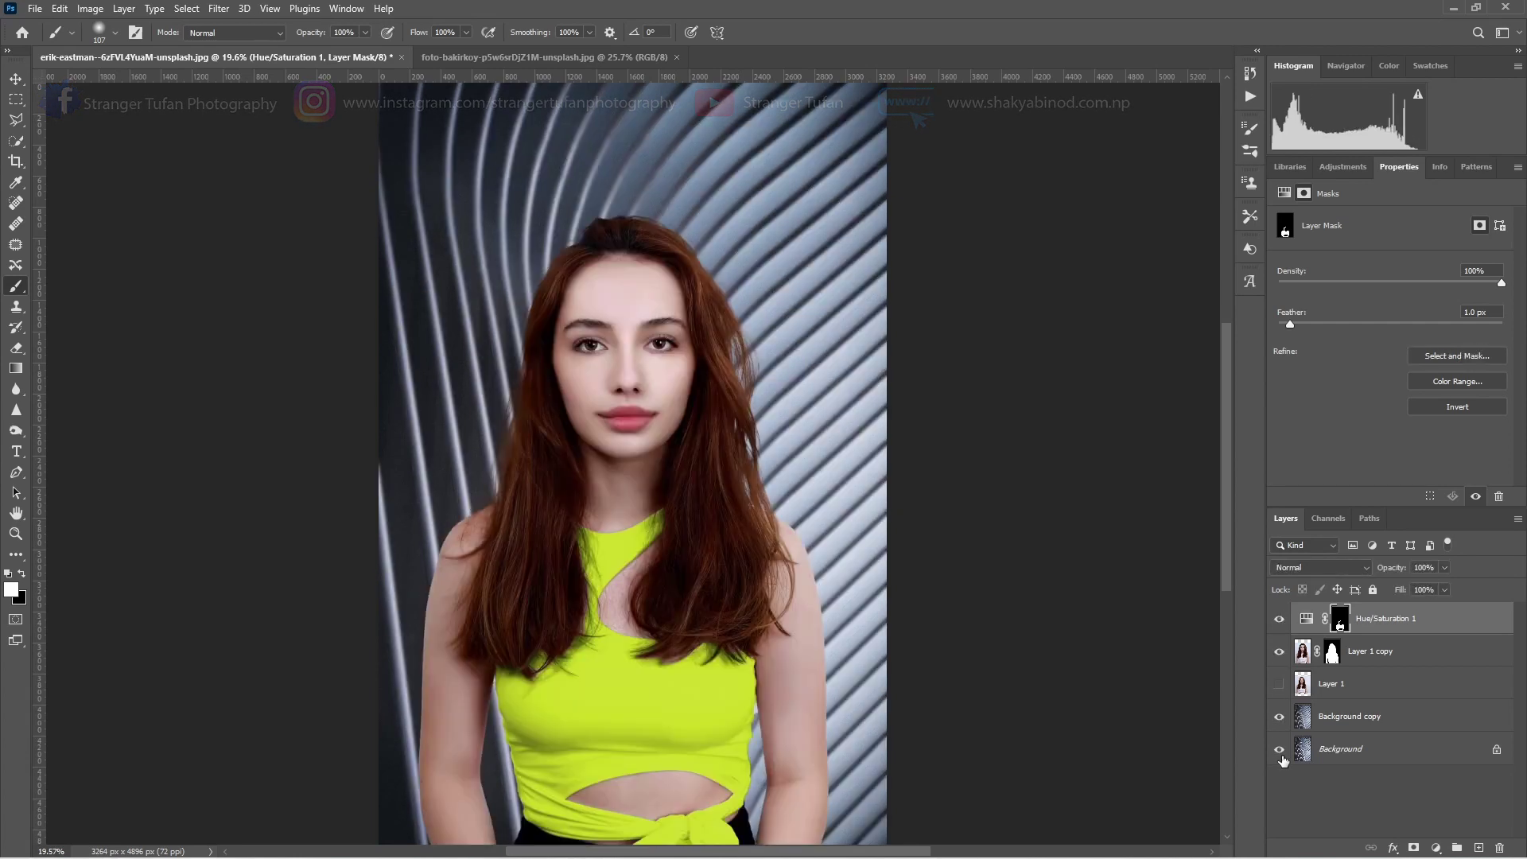